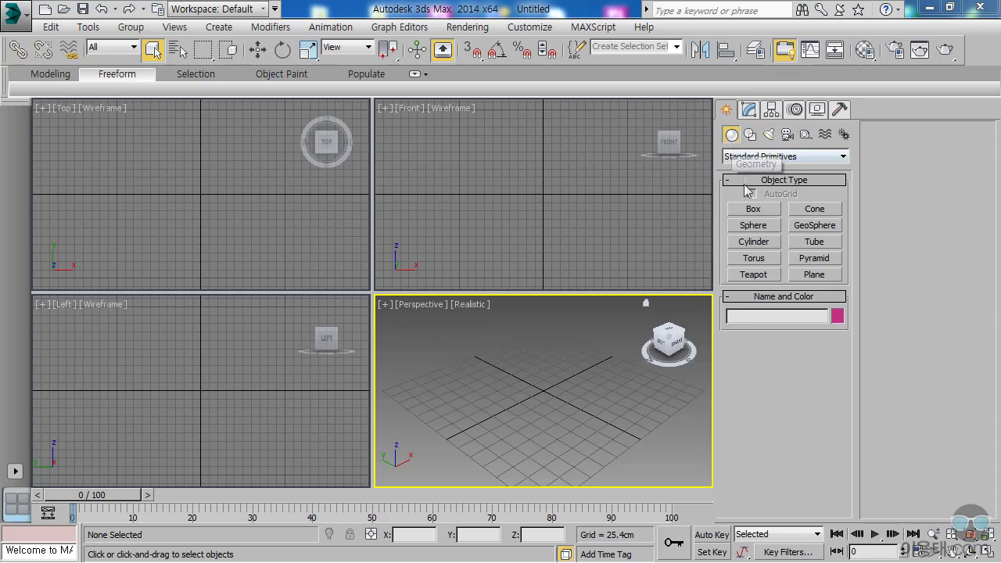
Step: Create a sphere with a radius of about 40 cm at the grid centre and maximize the Perspective viewport
{"action": "left_click", "coordinate": [758, 226]}
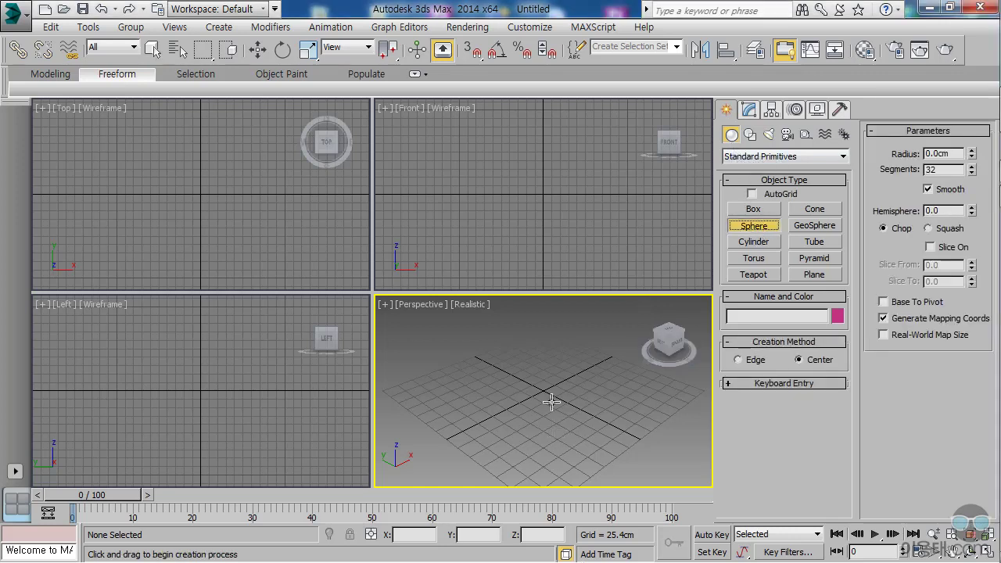
{"action": "mouse_move", "coordinate": [544, 389]}
{"action": "left_mouse_down"}
{"action": "mouse_move", "coordinate": [563, 402]}
{"action": "mouse_move", "coordinate": [559, 391]}
{"action": "left_mouse_up"}
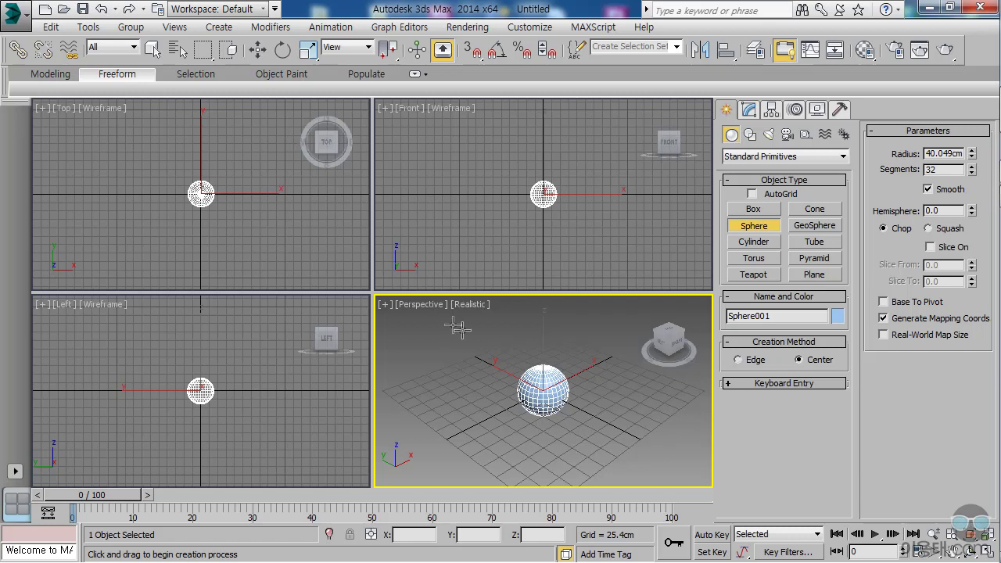
{"action": "key", "text": "alt+w"}
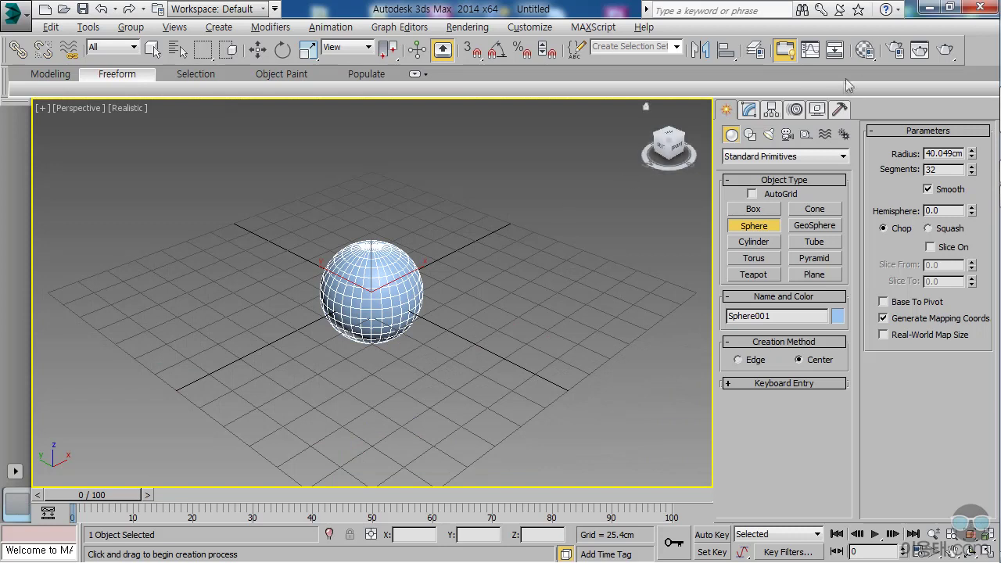
Step: Open the Material Editor and rename the first sample material as 포켓볼
{"action": "left_click", "coordinate": [864, 49]}
{"action": "left_click_drag", "start_coordinate": [762, 205], "coordinate": [732, 20]}
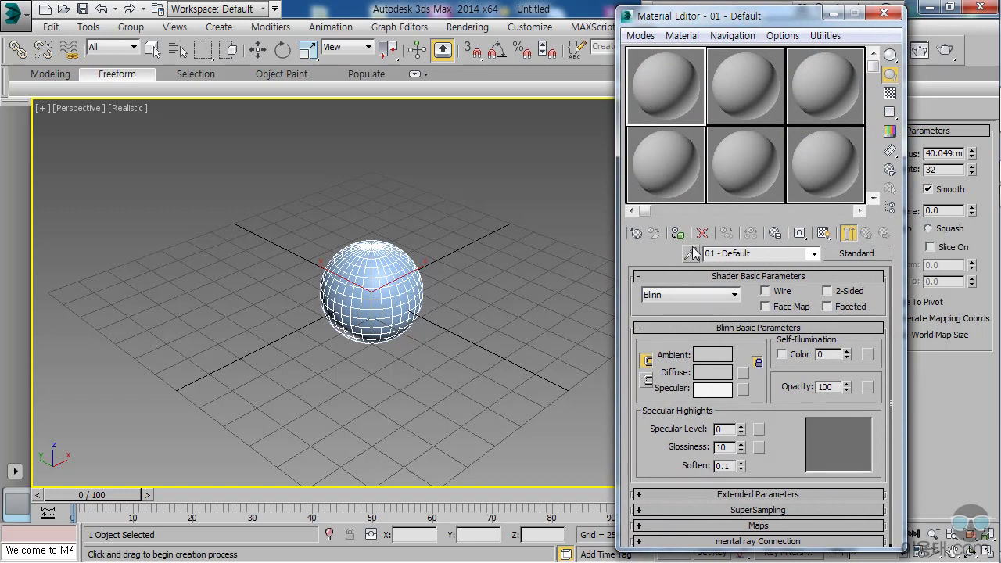
{"action": "left_click", "coordinate": [759, 253]}
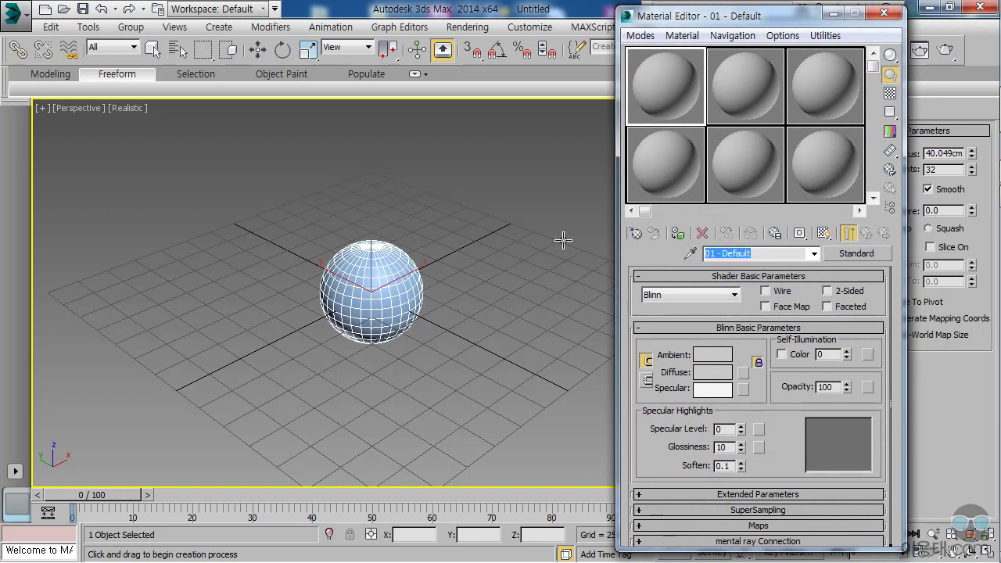
{"action": "type", "text": "v"}
{"action": "key", "text": "BackSpace"}
{"action": "type", "text": "포"}
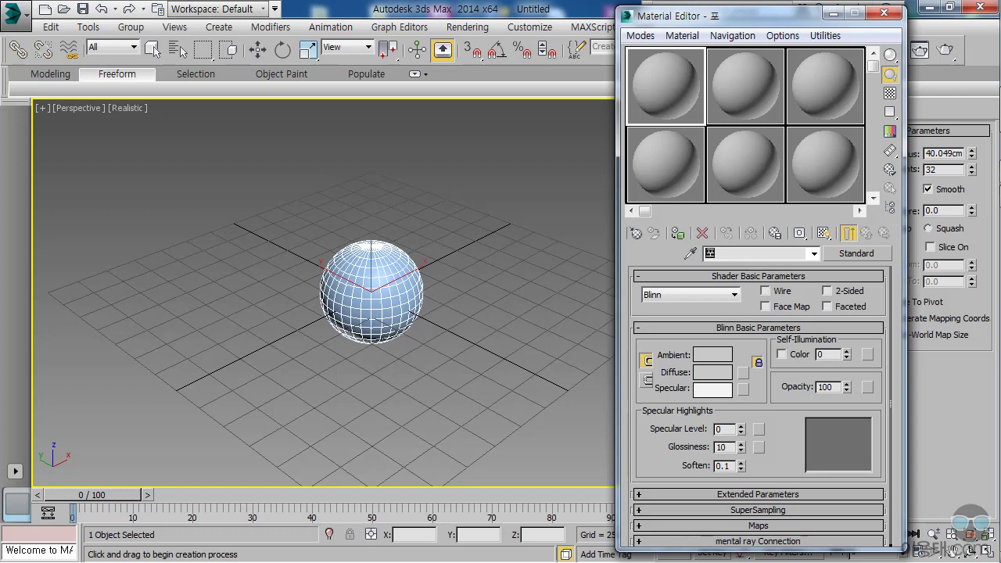
{"action": "type", "text": "케ㅅ볼"}
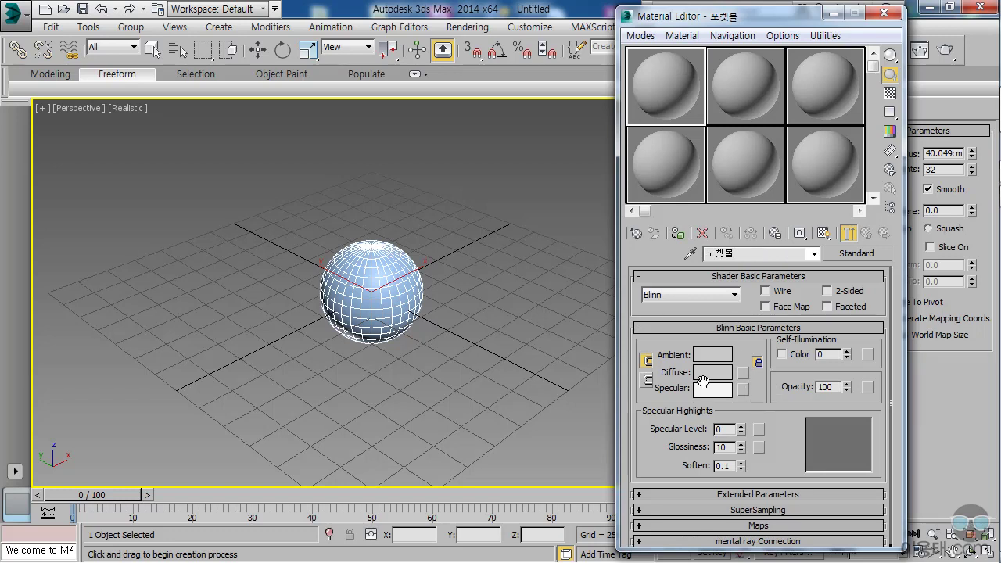
Step: Assign a Bitmap map to the material's Diffuse color using 포켓볼_맵_01.jpg from the 학습자료 folder on drive D
{"action": "left_click", "coordinate": [744, 379]}
{"action": "left_click_drag", "start_coordinate": [397, 53], "coordinate": [359, 39]}
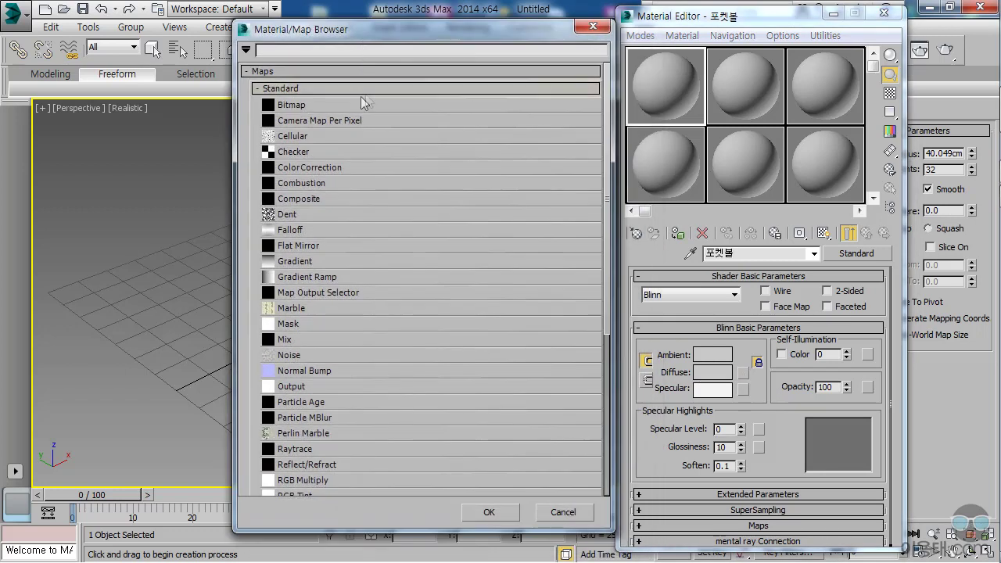
{"action": "double_click", "coordinate": [297, 109]}
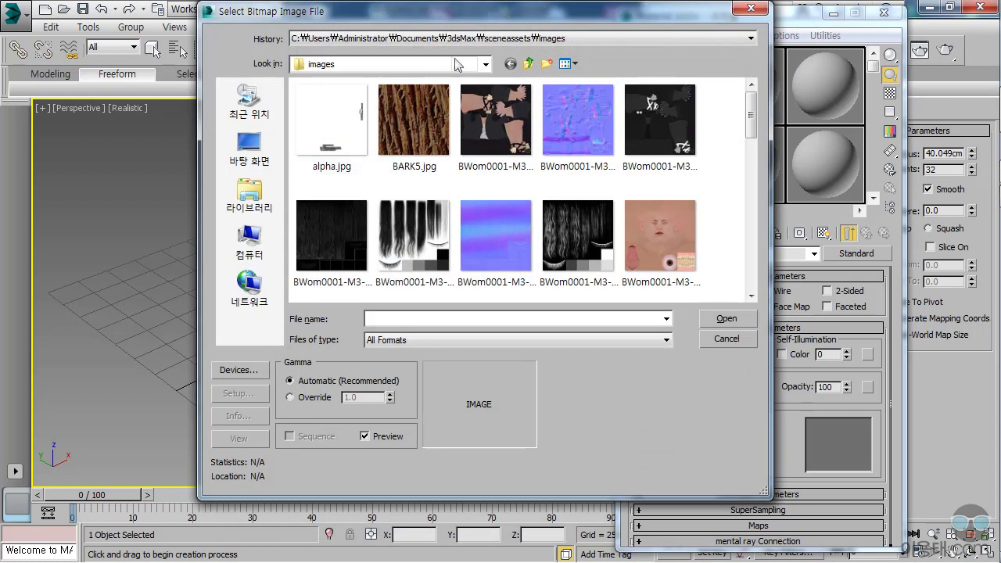
{"action": "left_click", "coordinate": [485, 64]}
{"action": "left_click", "coordinate": [360, 180]}
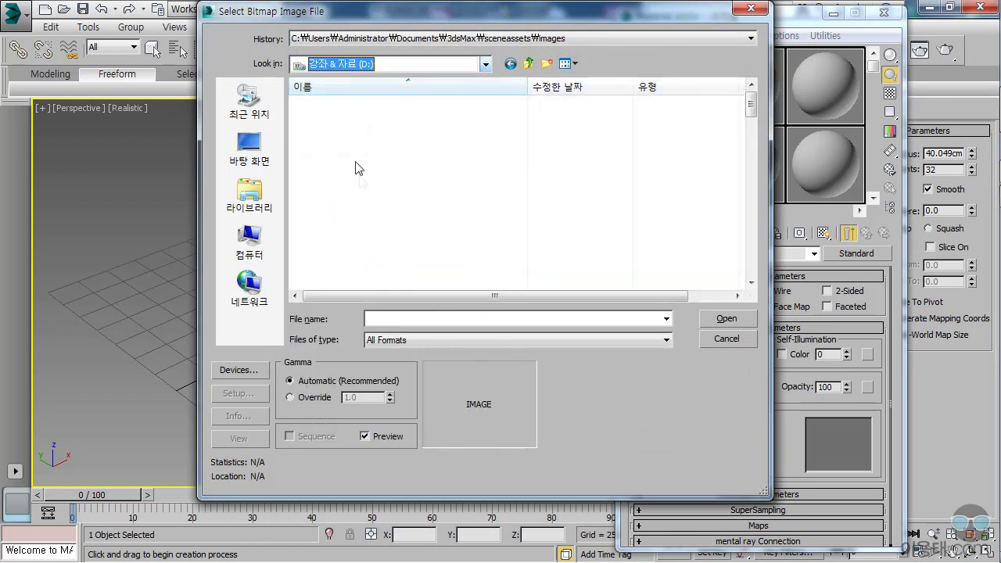
{"action": "double_click", "coordinate": [350, 131]}
{"action": "double_click", "coordinate": [334, 119]}
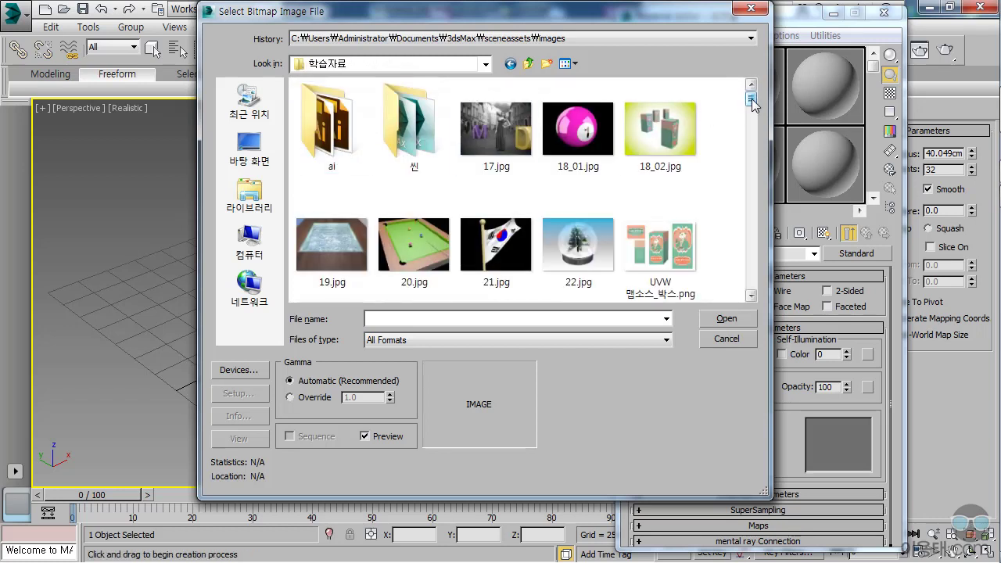
{"action": "left_click_drag", "start_coordinate": [752, 104], "coordinate": [748, 279]}
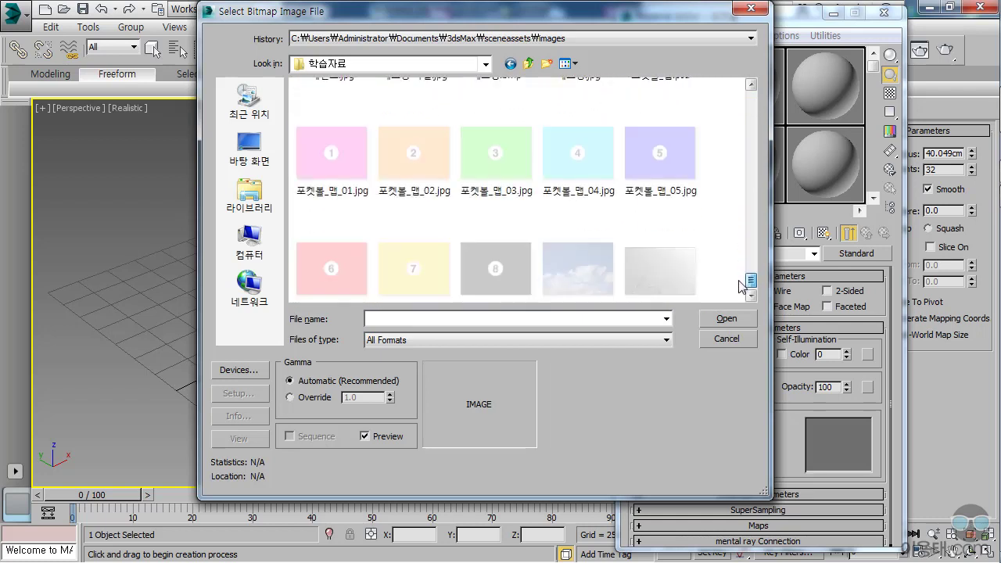
{"action": "left_click", "coordinate": [330, 183]}
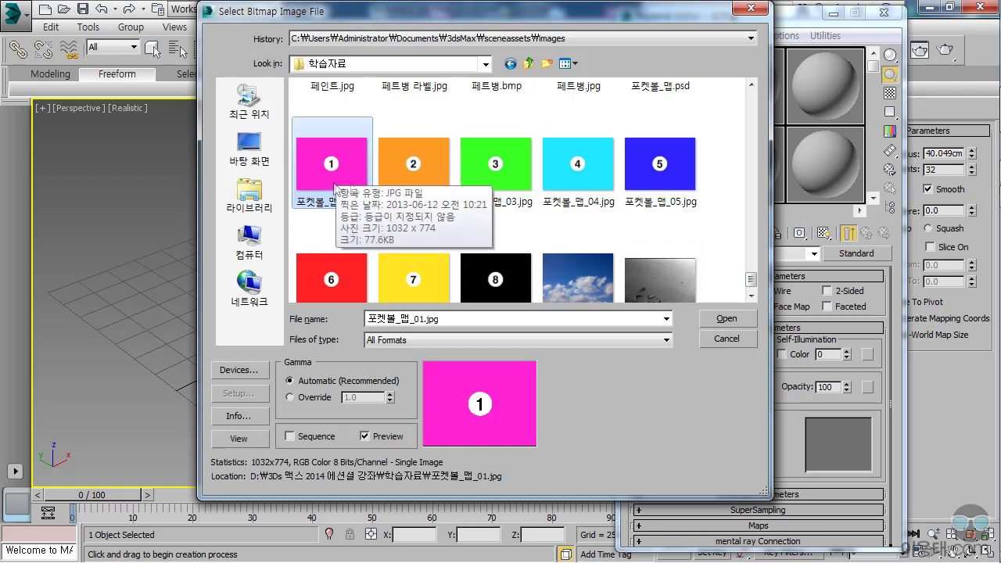
{"action": "left_click", "coordinate": [727, 318]}
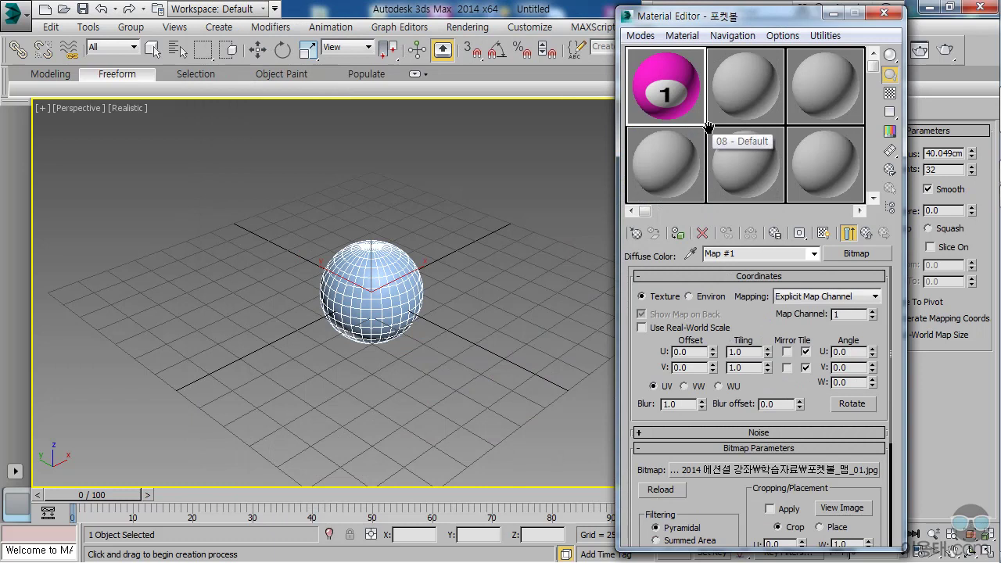
Step: Assign the 포켓볼 material to the selected sphere and move the Material Editor clear of the render commands
{"action": "left_click_drag", "start_coordinate": [688, 115], "coordinate": [386, 296]}
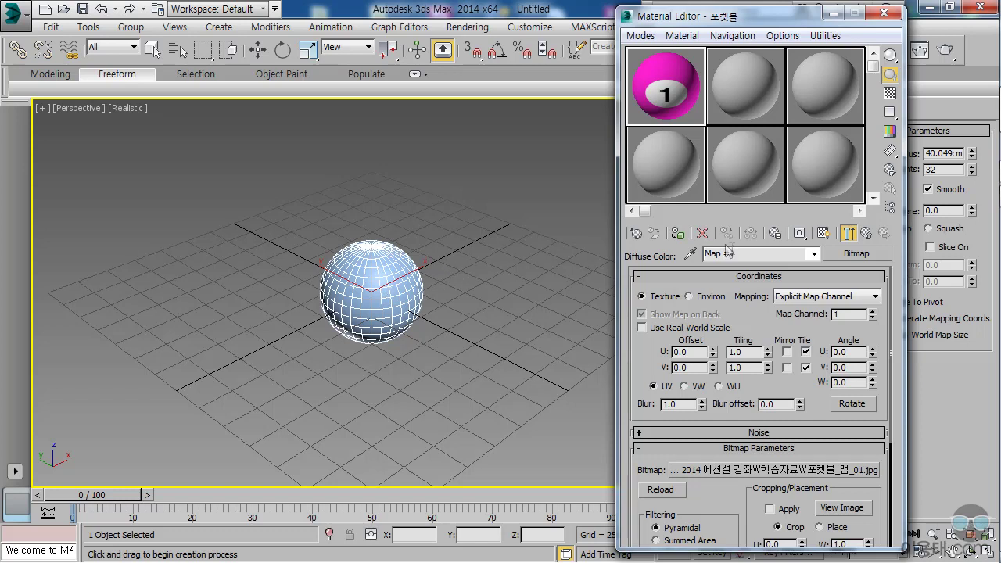
{"action": "left_click", "coordinate": [677, 234]}
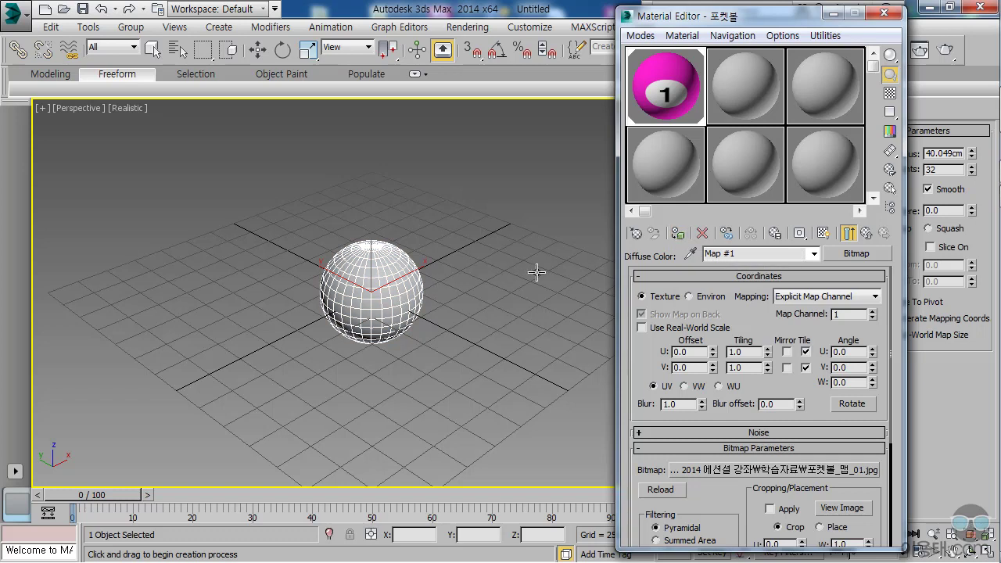
{"action": "left_click_drag", "start_coordinate": [776, 15], "coordinate": [687, 21]}
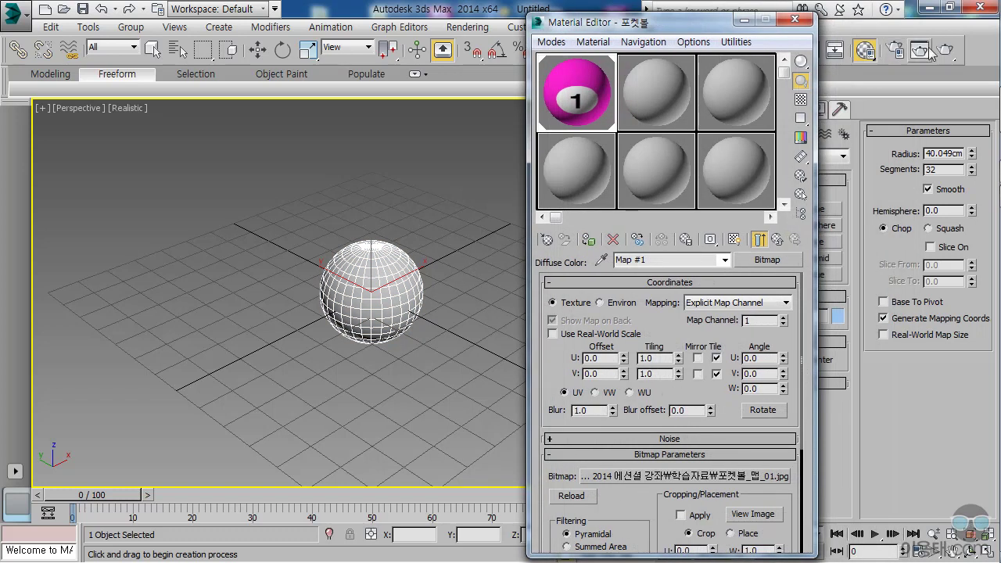
Step: Render the Perspective view from two angles to check the number map on the sphere
{"action": "left_click", "coordinate": [919, 50]}
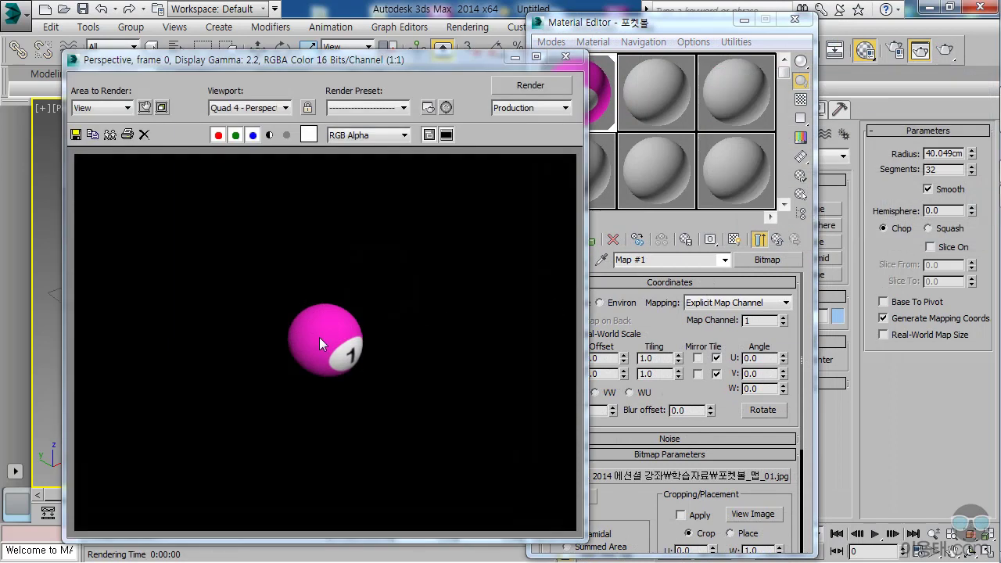
{"action": "left_click", "coordinate": [565, 56]}
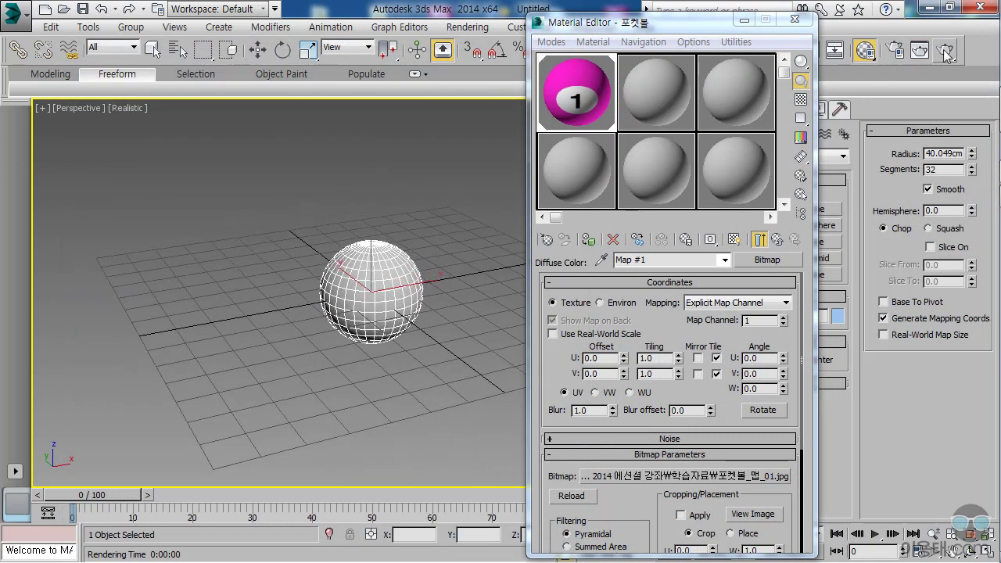
{"action": "key", "text": "shift+q"}
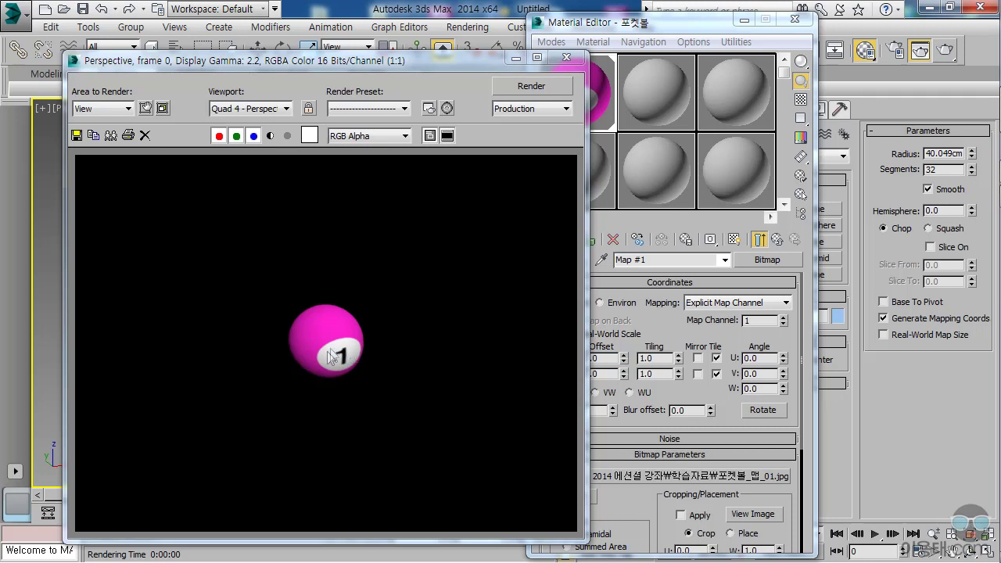
{"action": "left_click", "coordinate": [566, 57]}
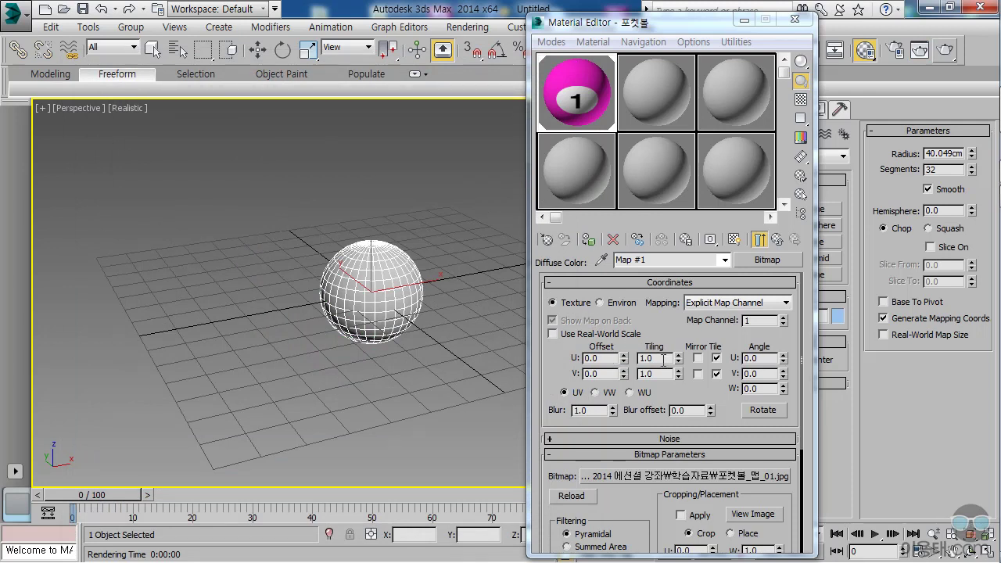
Step: Set the bitmap's U tiling to 2.0 and render the sphere to check the number's proportions
{"action": "double_click", "coordinate": [663, 360]}
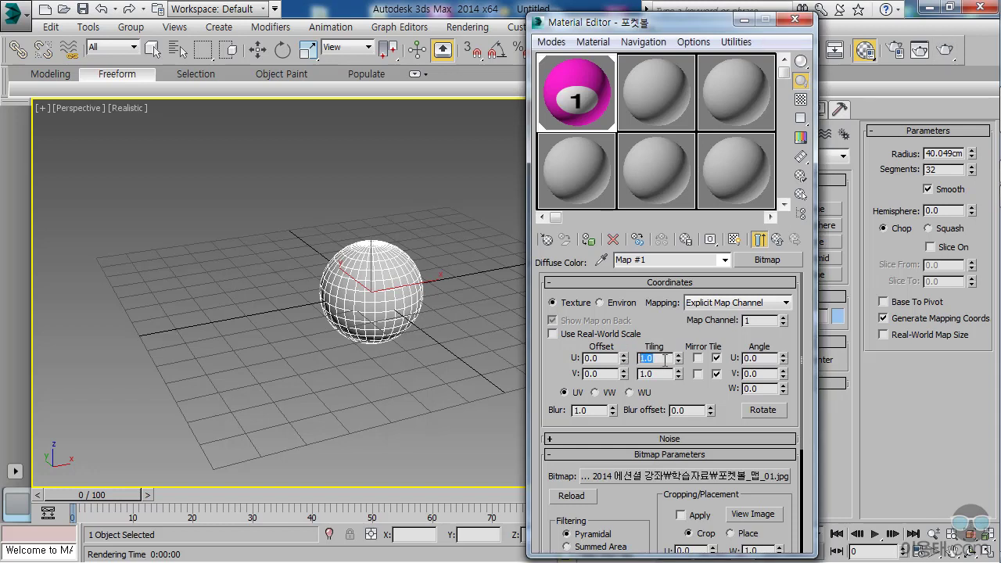
{"action": "key", "text": "Return"}
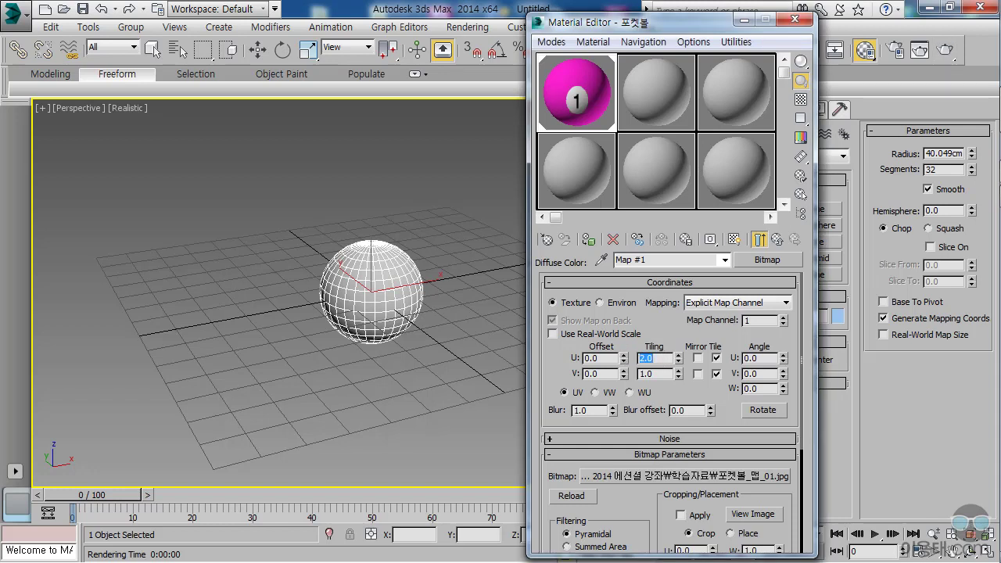
{"action": "left_click", "coordinate": [944, 55]}
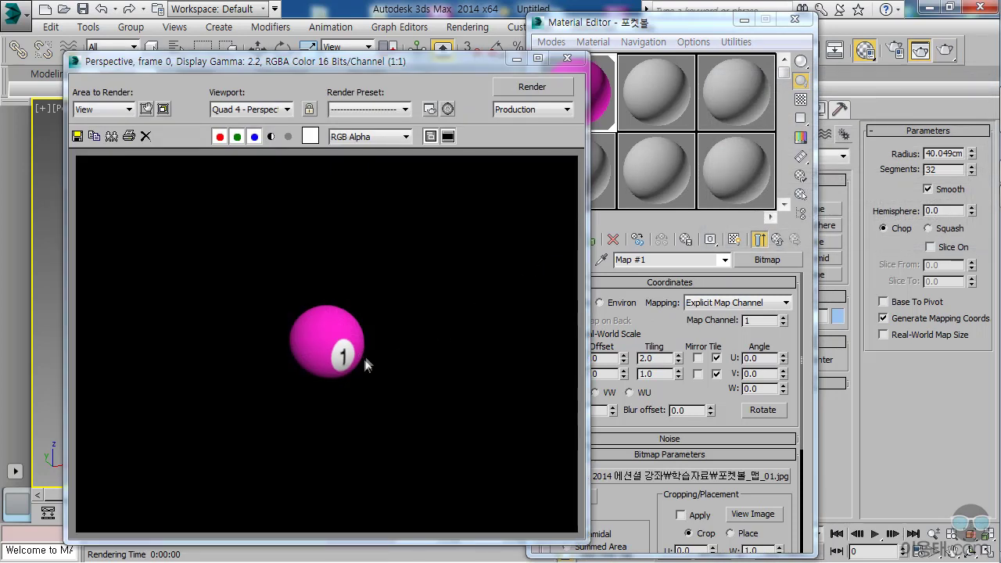
{"action": "left_click", "coordinate": [567, 58]}
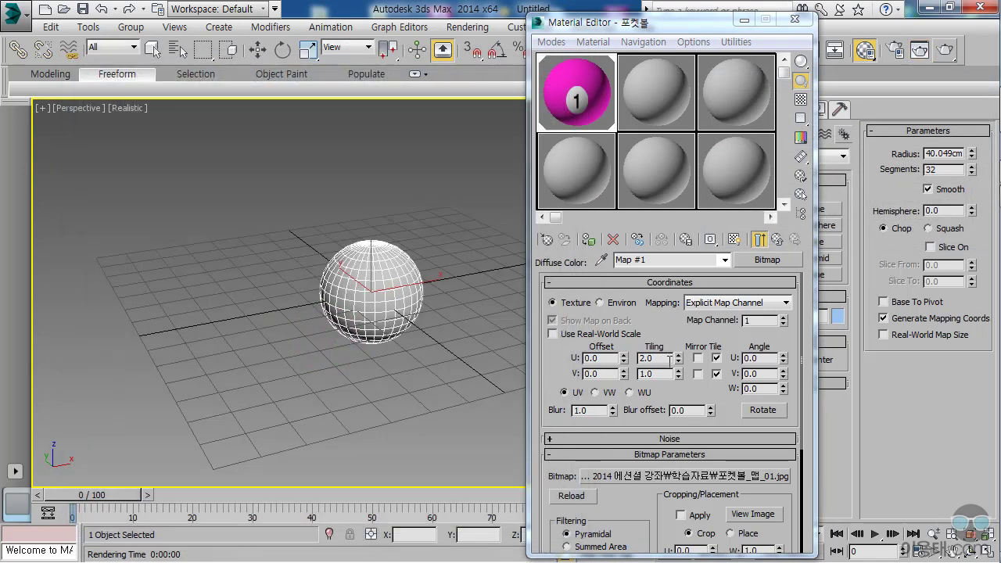
Step: Set the bitmap's V tiling to 1.4 and render the sphere again
{"action": "double_click", "coordinate": [669, 373]}
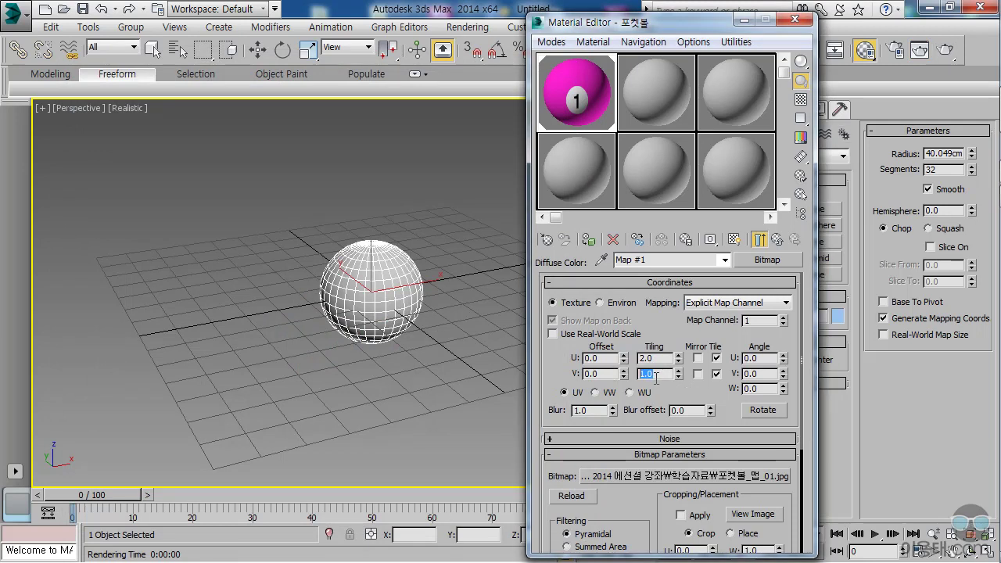
{"action": "type", "text": "1."}
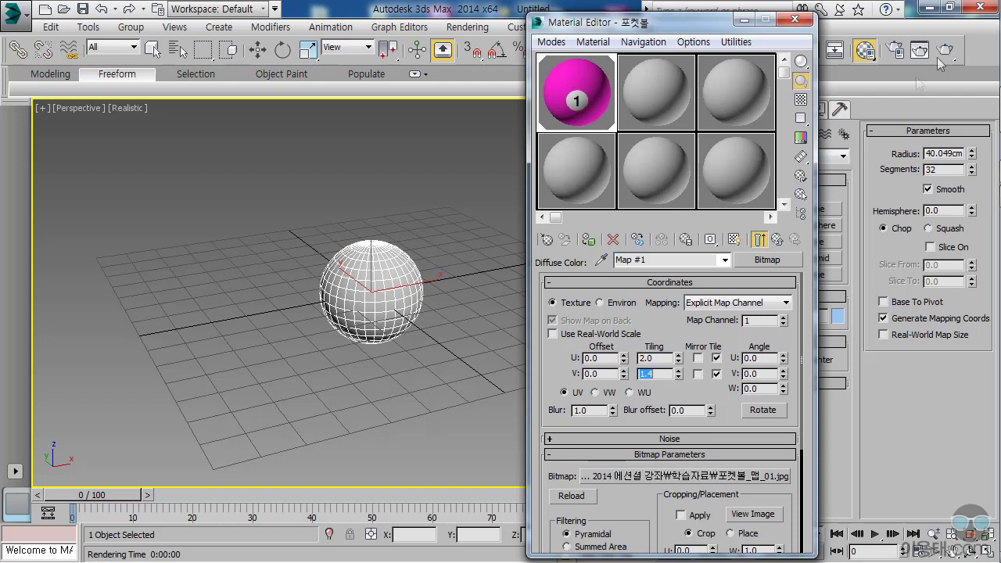
{"action": "left_click", "coordinate": [945, 50]}
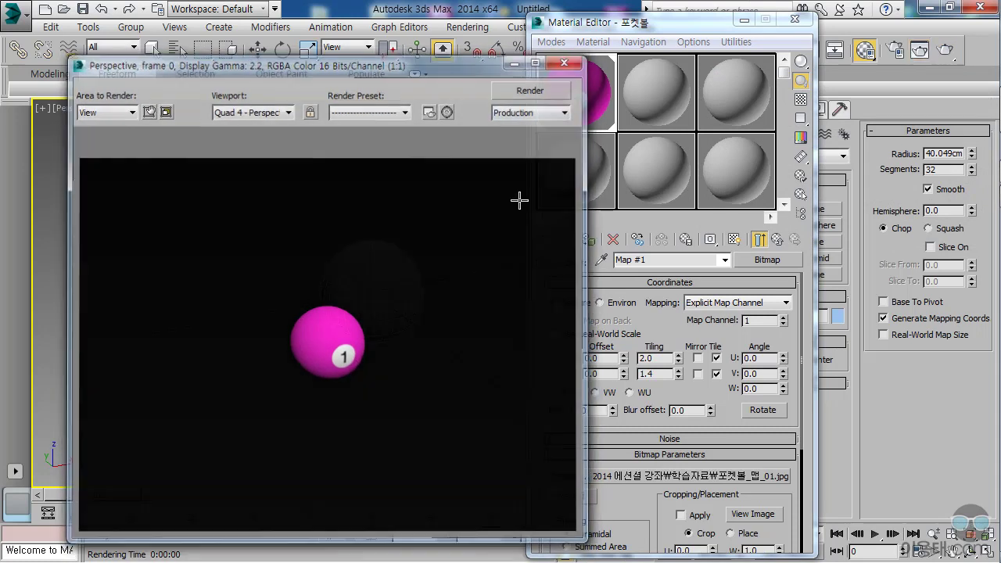
{"action": "left_click", "coordinate": [568, 60]}
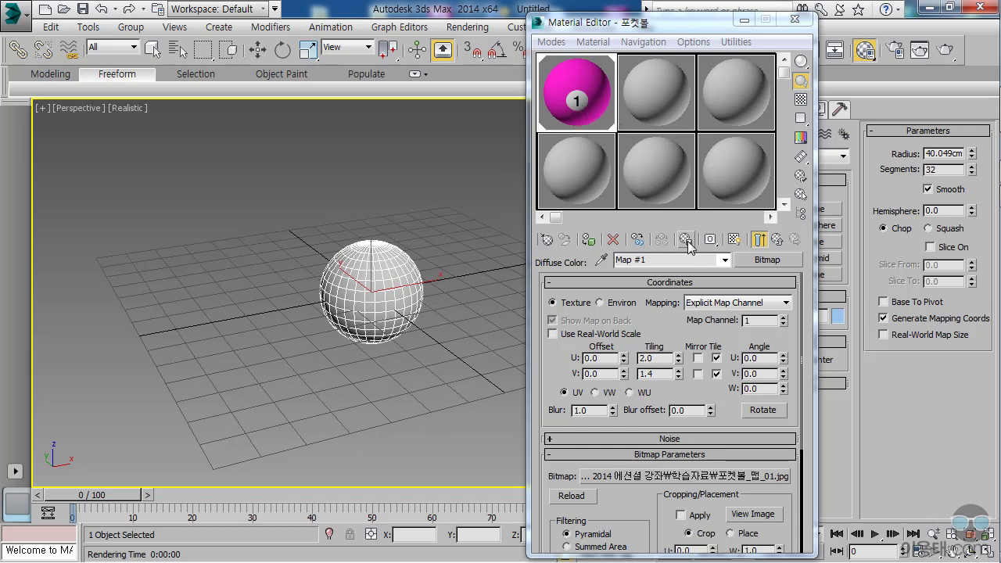
Step: Show the shaded material's map in the viewport and inspect the textured sphere from different sides
{"action": "left_click", "coordinate": [732, 241]}
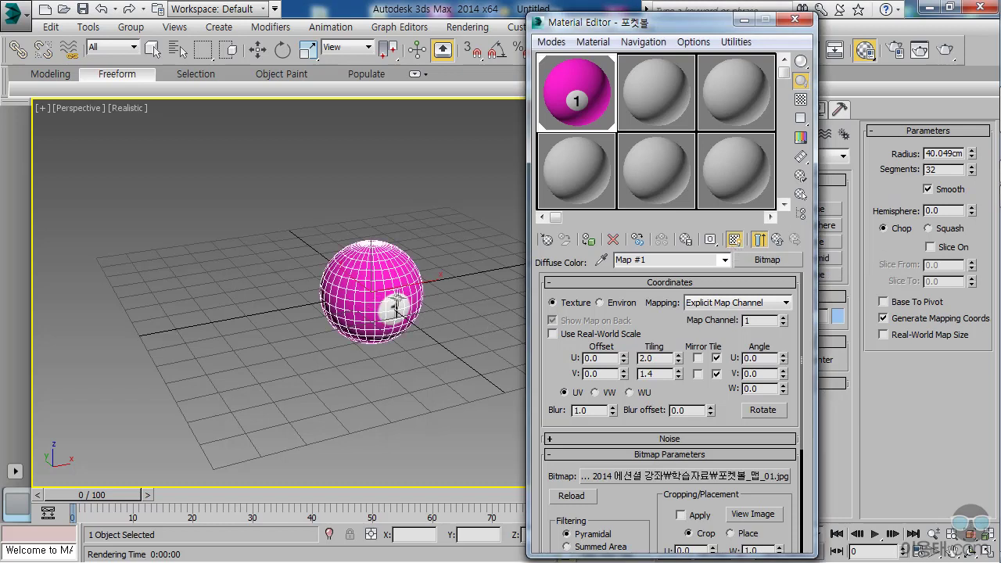
{"action": "key", "text": "alt"}
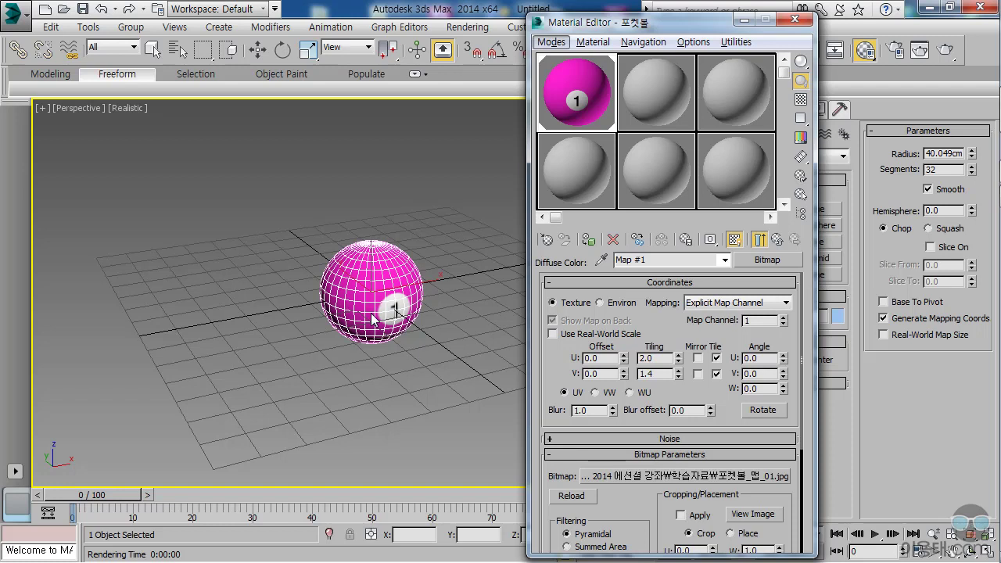
{"action": "mouse_move", "coordinate": [374, 318]}
{"action": "middle_mouse_down", "text": "alt"}
{"action": "mouse_move", "coordinate": [534, 268]}
{"action": "mouse_move", "coordinate": [586, 301]}
{"action": "mouse_move", "coordinate": [399, 307]}
{"action": "mouse_move", "coordinate": [514, 306]}
{"action": "mouse_move", "coordinate": [489, 314]}
{"action": "mouse_move", "coordinate": [290, 311]}
{"action": "mouse_move", "coordinate": [496, 326]}
{"action": "mouse_move", "coordinate": [471, 339]}
{"action": "mouse_move", "coordinate": [372, 305]}
{"action": "mouse_move", "coordinate": [384, 315]}
{"action": "middle_mouse_up", "text": "alt"}
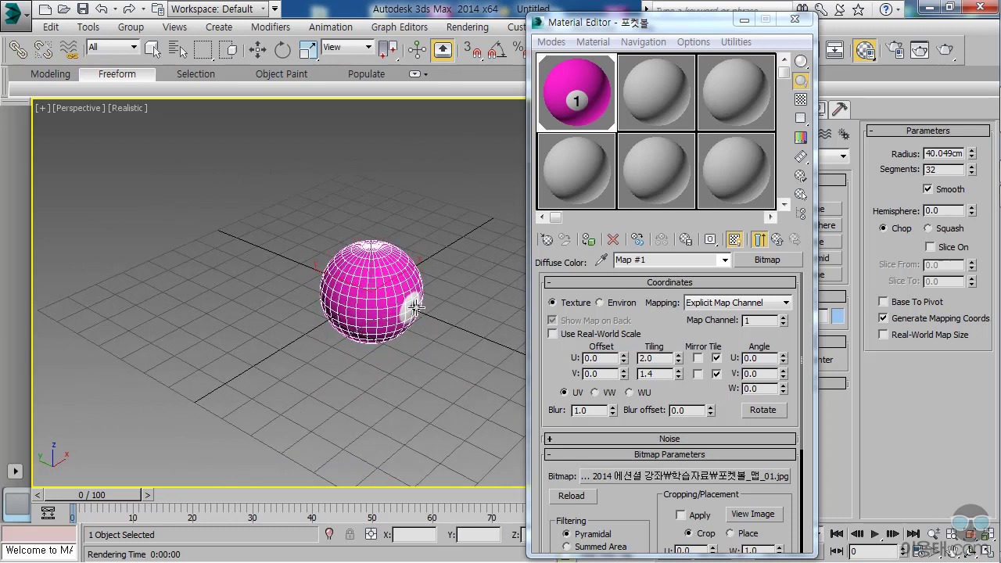
{"action": "middle_click_drag", "start_coordinate": [326, 311], "coordinate": [305, 306], "text": "alt"}
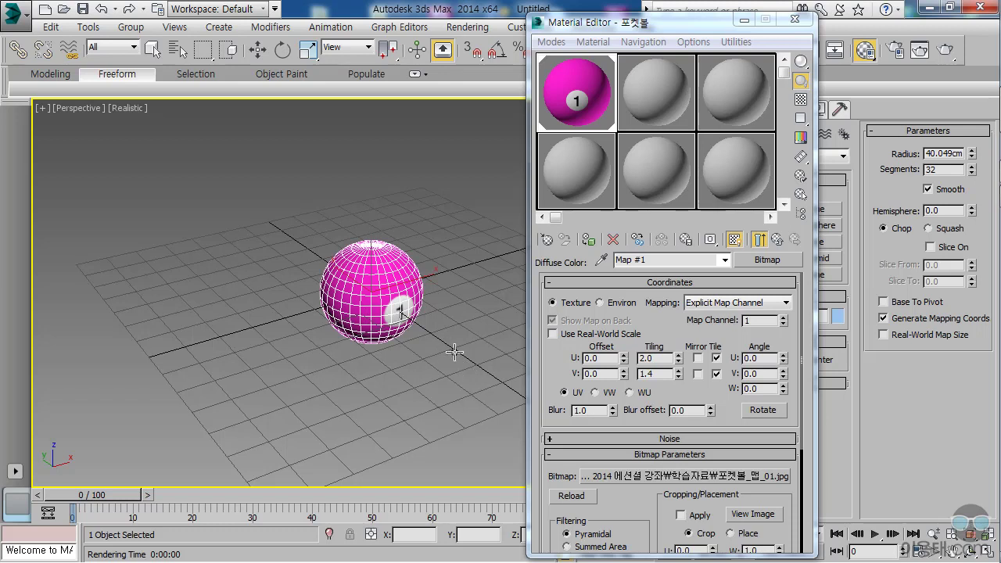
Step: Turn off tiling of the bitmap in the U direction and check the sphere in the viewport
{"action": "left_click", "coordinate": [717, 358]}
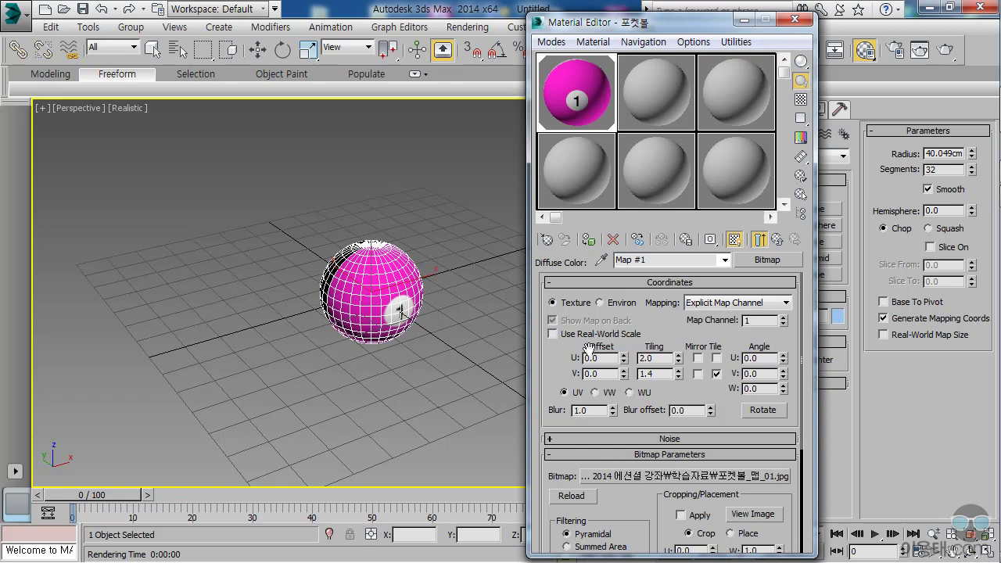
{"action": "middle_click_drag", "start_coordinate": [297, 310], "coordinate": [334, 357], "text": "alt"}
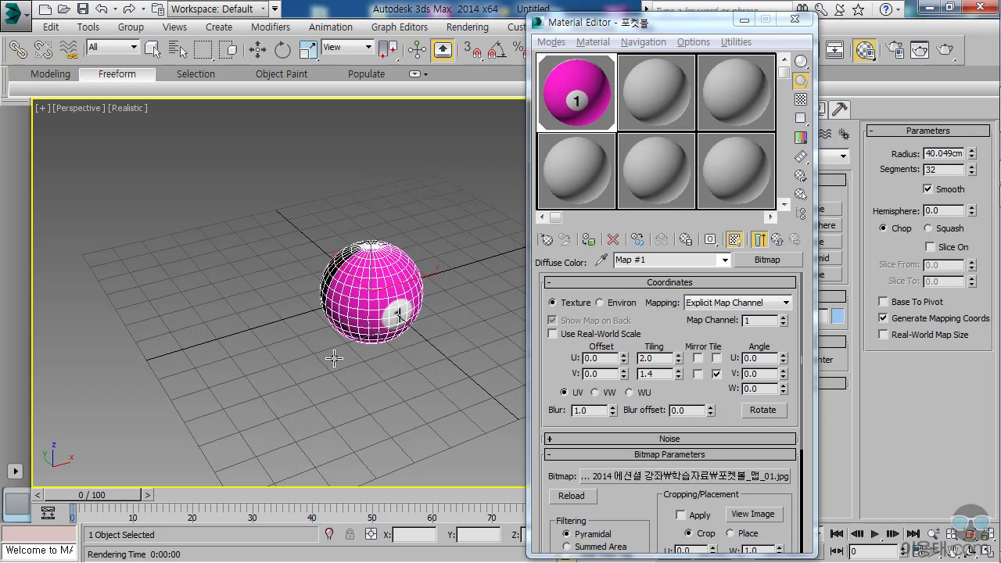
Step: Re-enable the bitmap's tiling in the U direction, set its U and V tiling to 1.0 and close the Material Editor
{"action": "left_click", "coordinate": [716, 358]}
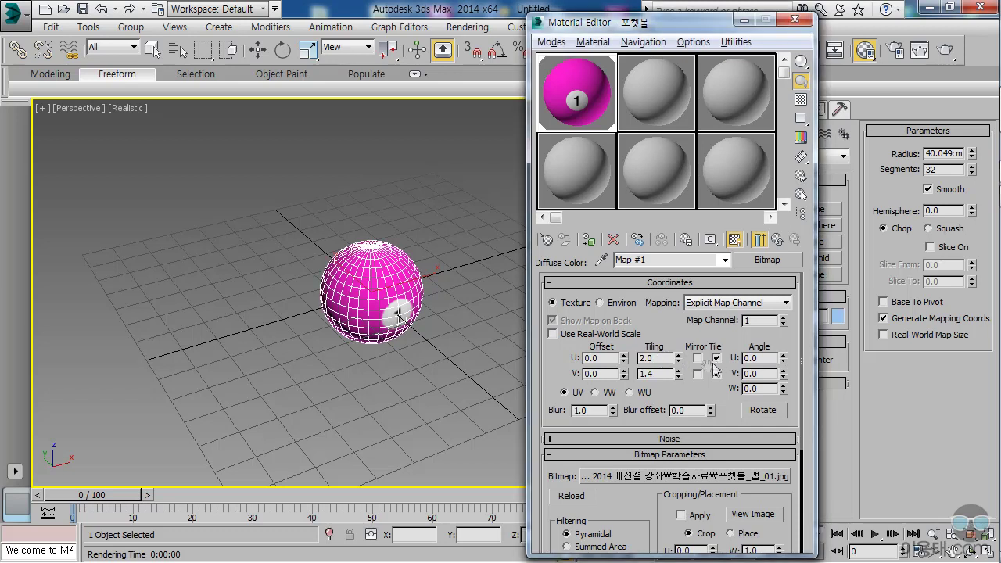
{"action": "double_click", "coordinate": [646, 358]}
{"action": "type", "text": "1"}
{"action": "key", "text": "Tab"}
{"action": "type", "text": "1"}
{"action": "key", "text": "Return"}
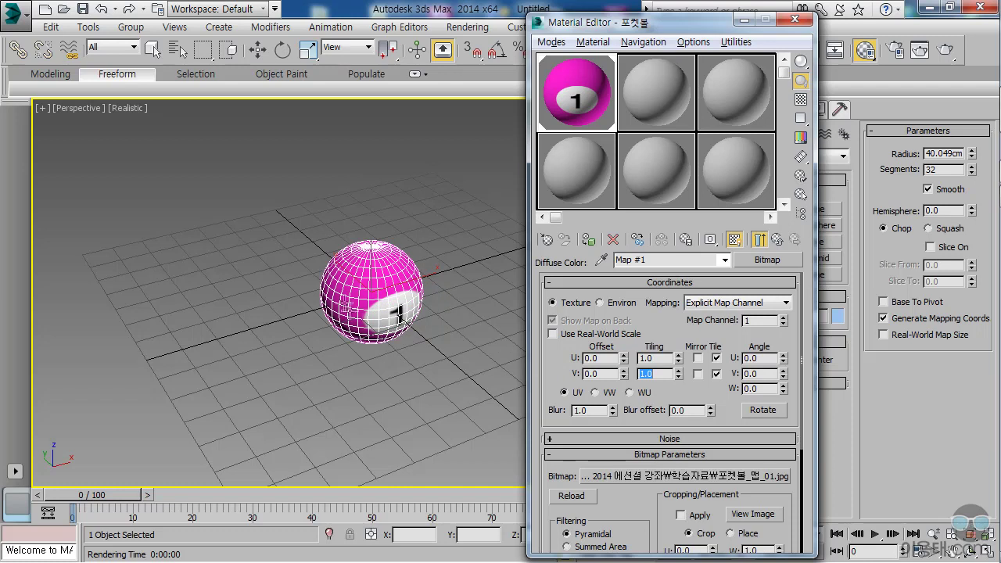
{"action": "left_click", "coordinate": [797, 23]}
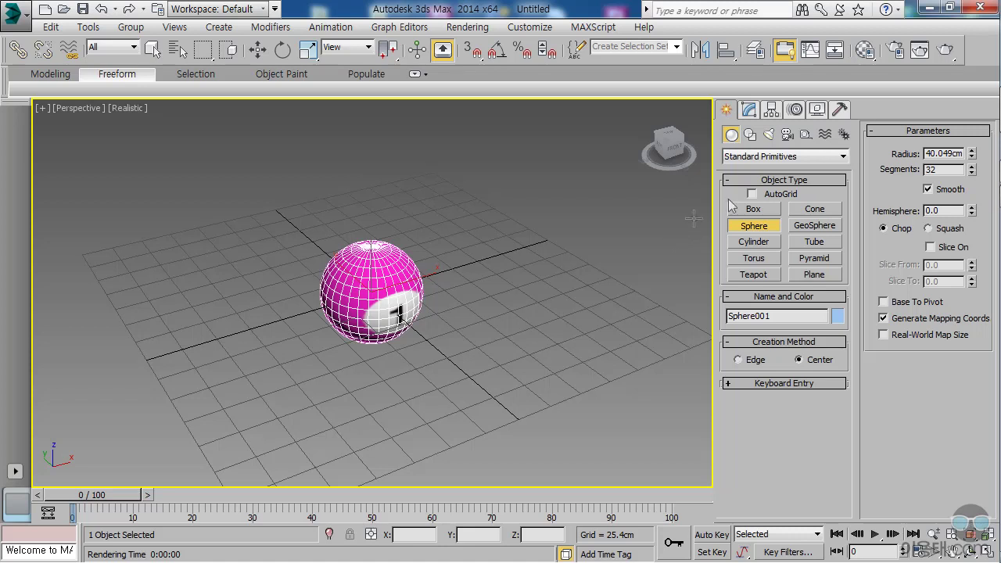
Step: Add a UVW Map modifier to the sphere and inspect its planar mapping from different sides
{"action": "left_click", "coordinate": [749, 110]}
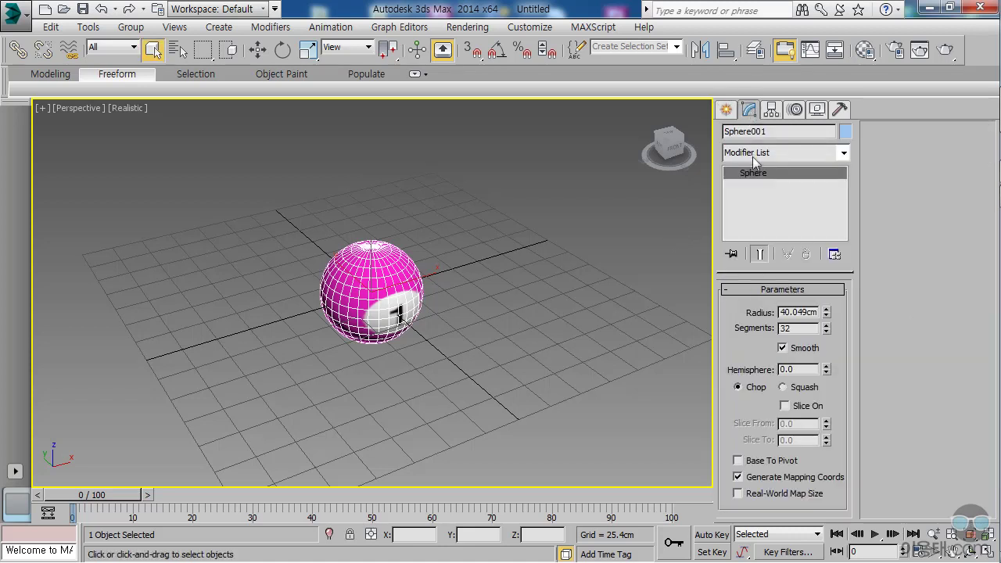
{"action": "left_click", "coordinate": [829, 153]}
{"action": "scroll", "coordinate": [845, 200], "scroll_direction": "up", "scroll_amount": 4}
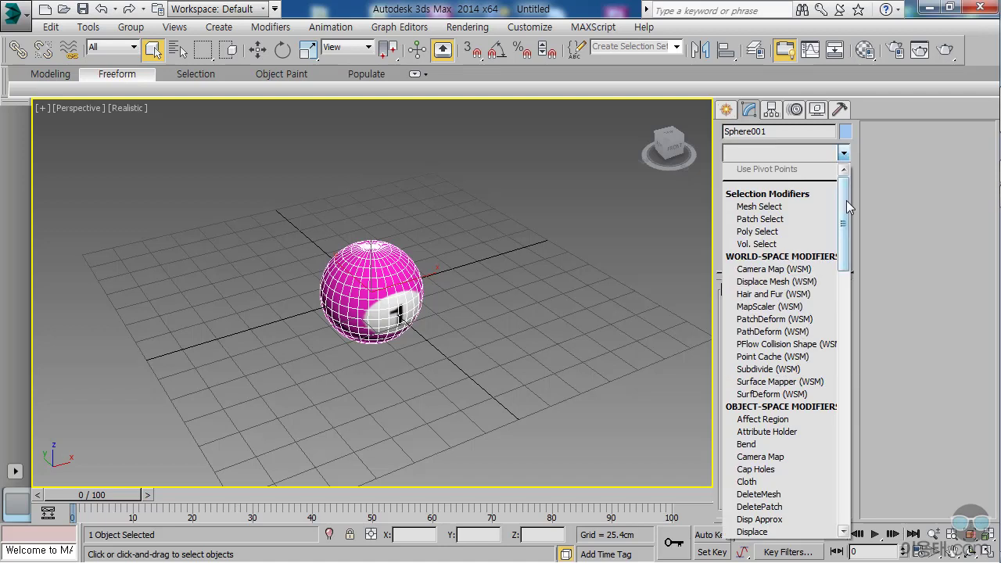
{"action": "left_click_drag", "start_coordinate": [846, 200], "coordinate": [851, 464]}
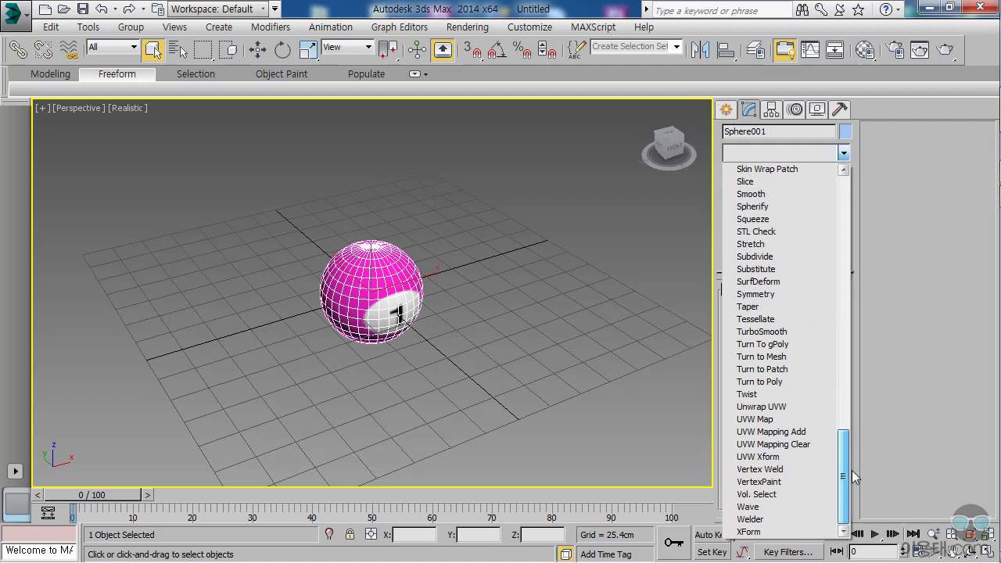
{"action": "left_click", "coordinate": [754, 419]}
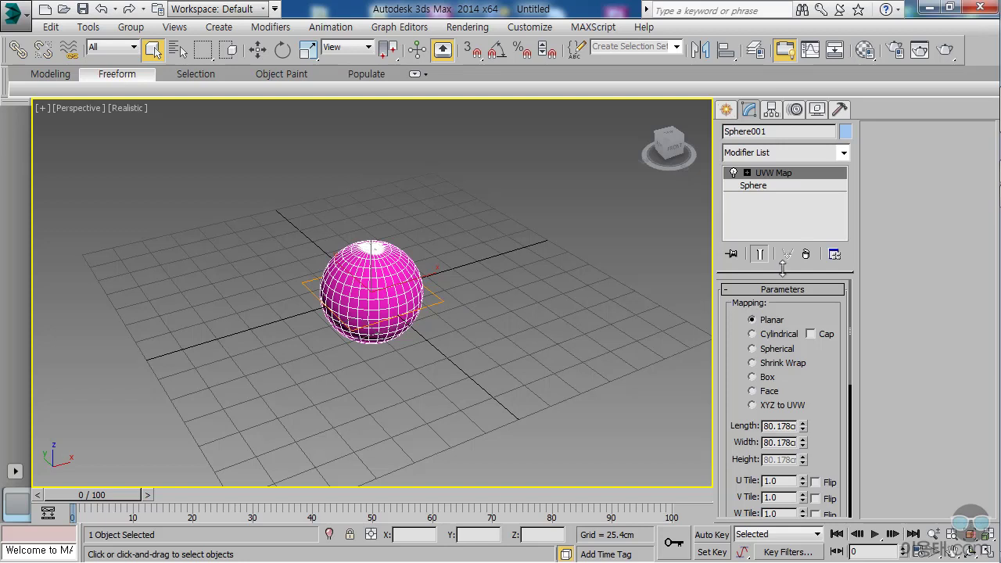
{"action": "scroll", "coordinate": [773, 278], "scroll_direction": "down", "scroll_amount": 1}
{"action": "middle_click_drag", "start_coordinate": [498, 373], "coordinate": [443, 407], "text": "alt"}
{"action": "middle_click_drag", "start_coordinate": [469, 314], "coordinate": [682, 397], "text": "alt"}
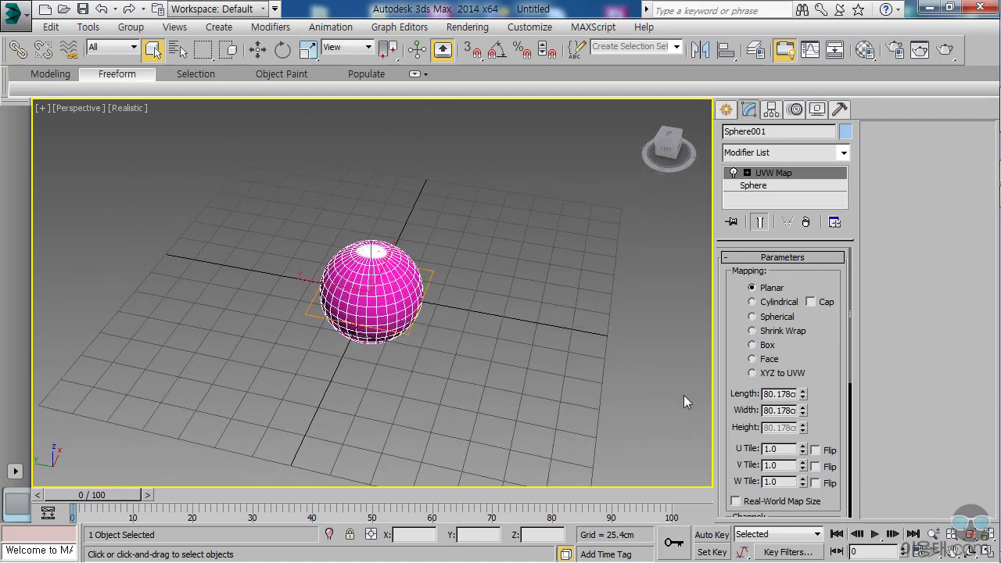
Step: Enlarge the planar mapping gizmo to a length of about 108.6 cm and a width of about 143.5 cm
{"action": "left_click_drag", "start_coordinate": [802, 394], "coordinate": [804, 354]}
{"action": "middle_click_drag", "start_coordinate": [532, 290], "coordinate": [446, 316], "text": "alt"}
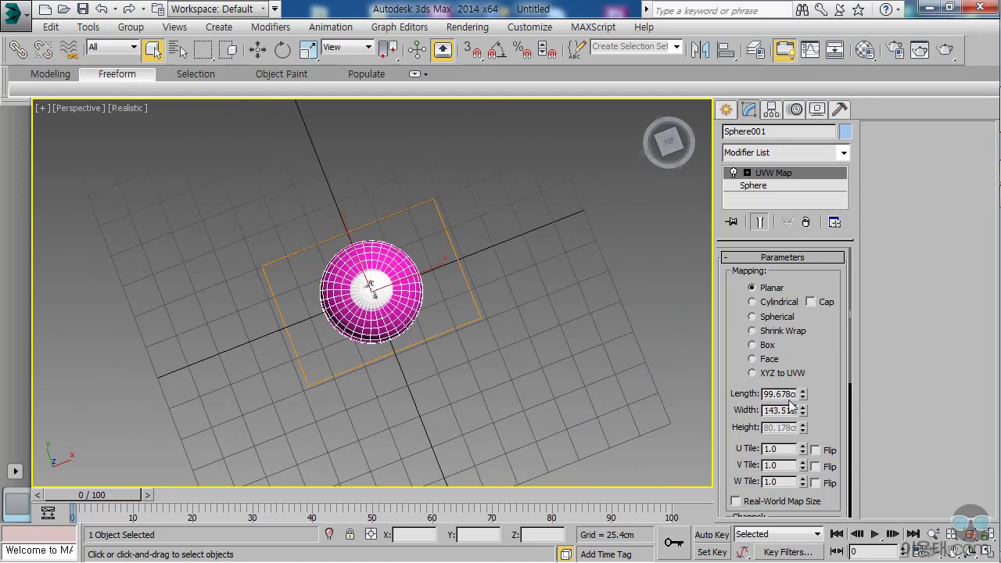
{"action": "left_click_drag", "start_coordinate": [802, 392], "coordinate": [802, 382]}
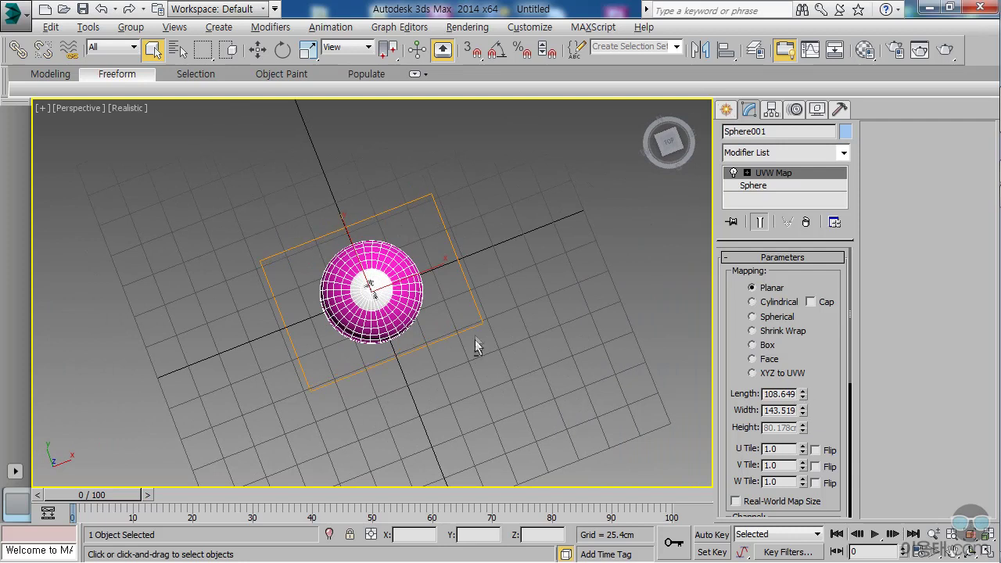
{"action": "scroll", "coordinate": [418, 322], "scroll_direction": "up", "scroll_amount": 3}
{"action": "middle_click_drag", "start_coordinate": [402, 289], "coordinate": [453, 233], "text": "alt"}
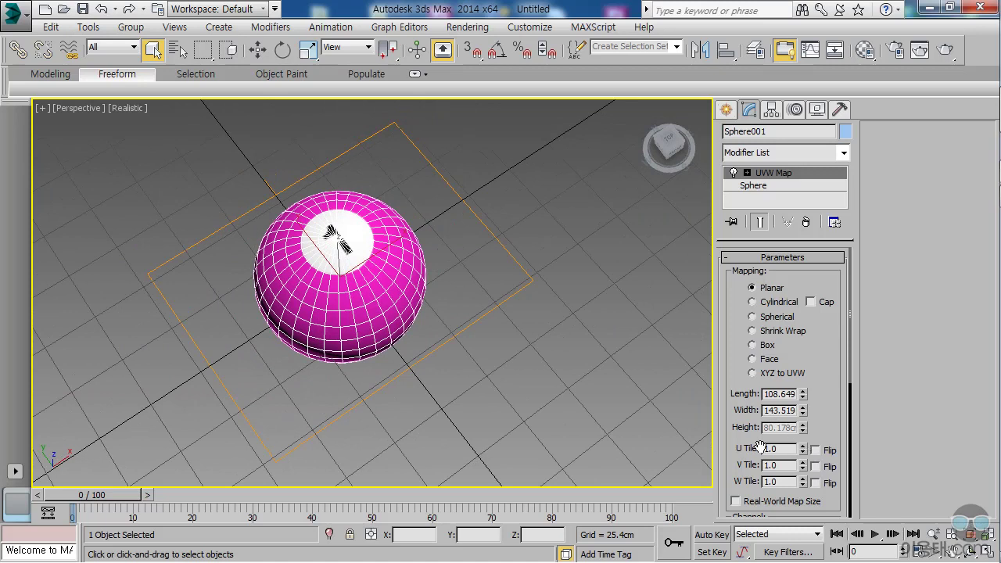
Step: Set the UVW Map modifier's U Tile to 1.59 and check the number's placement around the sphere
{"action": "left_click_drag", "start_coordinate": [802, 449], "coordinate": [802, 418]}
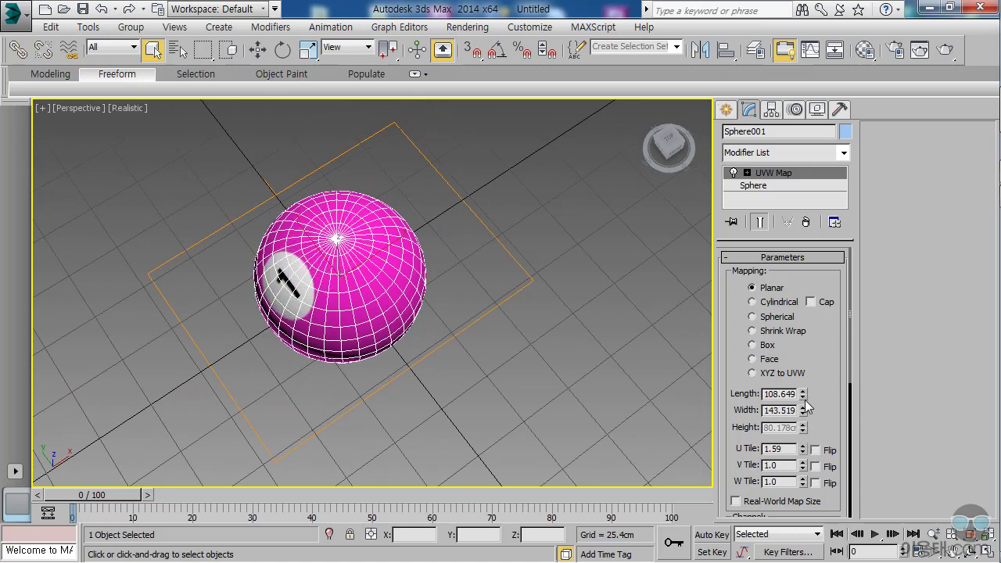
{"action": "middle_click_drag", "start_coordinate": [434, 297], "coordinate": [461, 215], "text": "alt"}
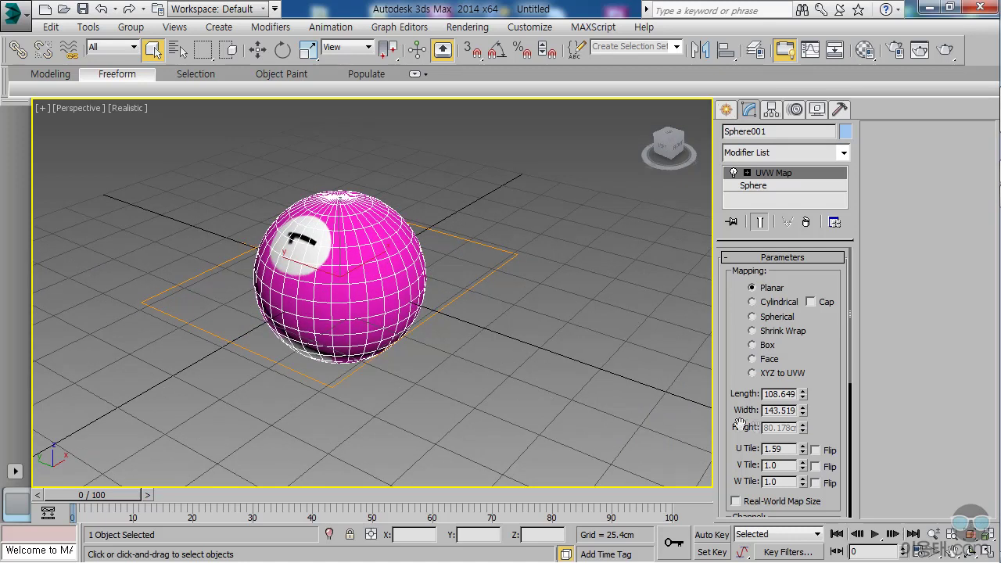
{"action": "middle_click_drag", "start_coordinate": [450, 296], "coordinate": [383, 369], "text": "alt"}
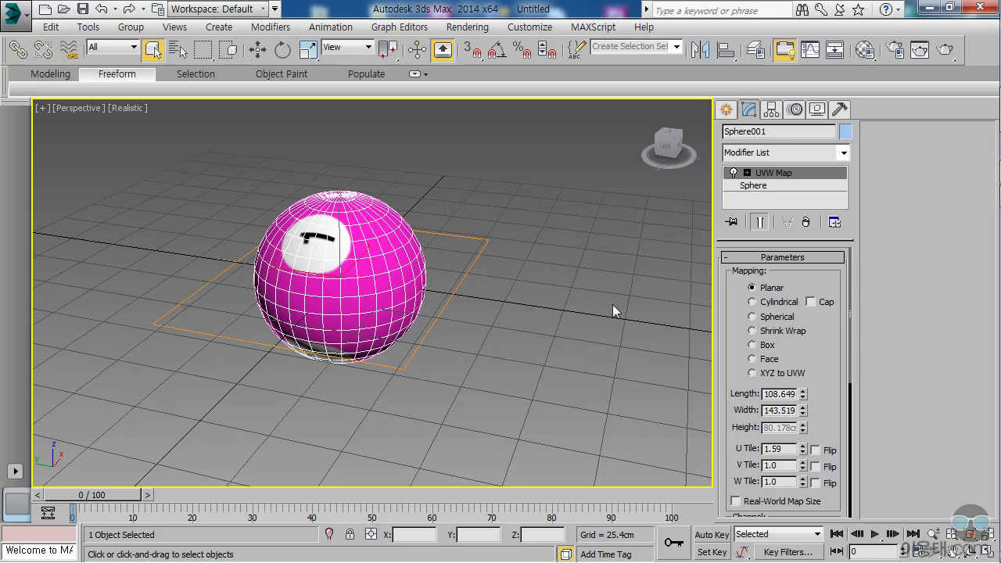
Step: Switch the mapping to Spherical and resize its gizmo to about 88.6 cm length, 84.2 cm width and 78.7 cm height
{"action": "left_click", "coordinate": [751, 317]}
{"action": "middle_click_drag", "start_coordinate": [367, 313], "coordinate": [508, 293], "text": "alt"}
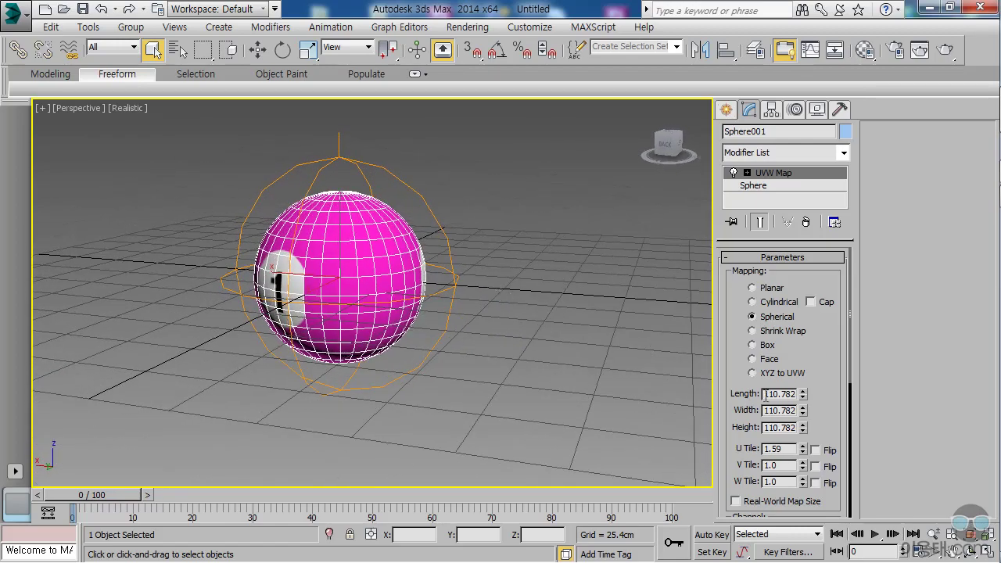
{"action": "left_click", "coordinate": [802, 391]}
{"action": "left_click_drag", "start_coordinate": [803, 397], "coordinate": [813, 458]}
{"action": "middle_click_drag", "start_coordinate": [547, 352], "coordinate": [428, 294], "text": "alt"}
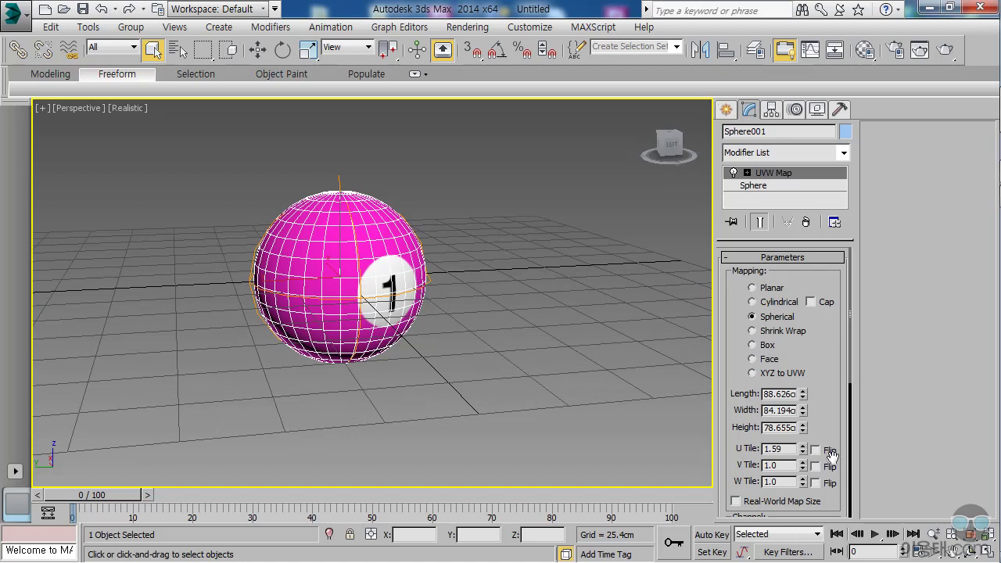
Step: Set the U Tile to 1.0 and resize the spherical gizmo to about 45.2 cm length, 85.9 cm width and 76.3 cm height
{"action": "double_click", "coordinate": [778, 449]}
{"action": "type", "text": "1"}
{"action": "key", "text": "Return"}
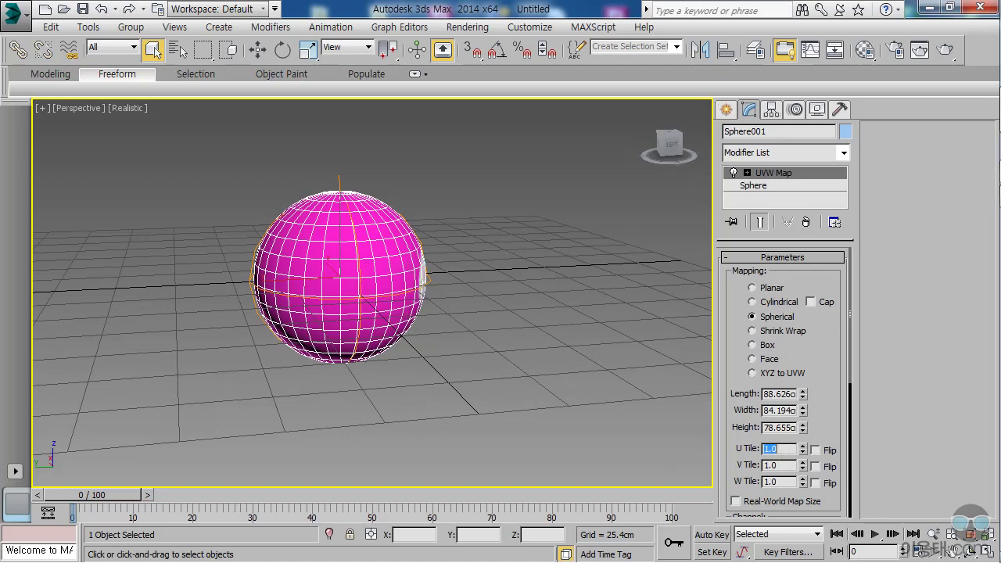
{"action": "middle_click_drag", "start_coordinate": [498, 292], "coordinate": [356, 275], "text": "alt"}
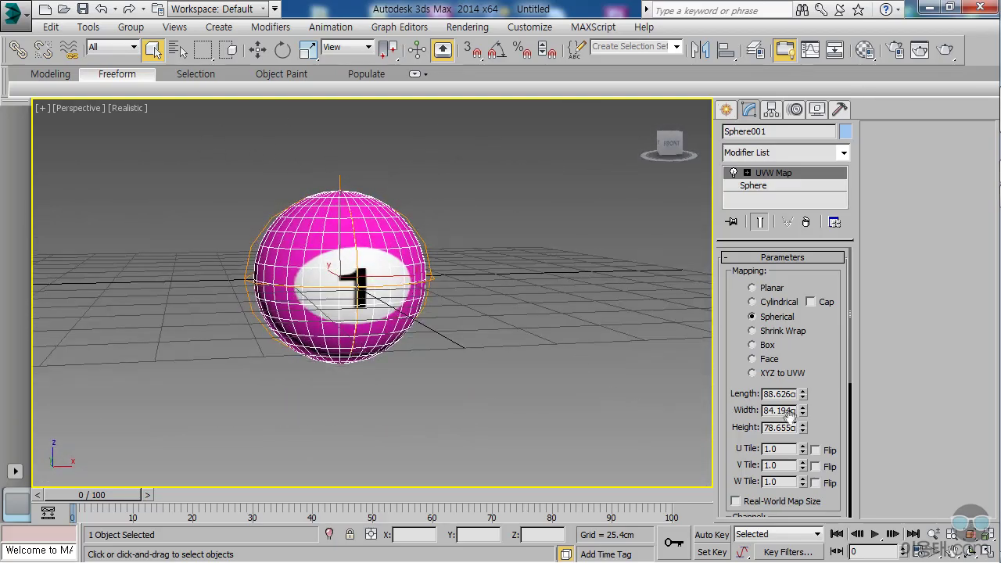
{"action": "mouse_move", "coordinate": [803, 429]}
{"action": "left_mouse_down"}
{"action": "mouse_move", "coordinate": [808, 438]}
{"action": "mouse_move", "coordinate": [805, 405]}
{"action": "mouse_move", "coordinate": [821, 426]}
{"action": "left_mouse_up"}
{"action": "middle_click_drag", "start_coordinate": [366, 291], "coordinate": [370, 312], "text": "alt"}
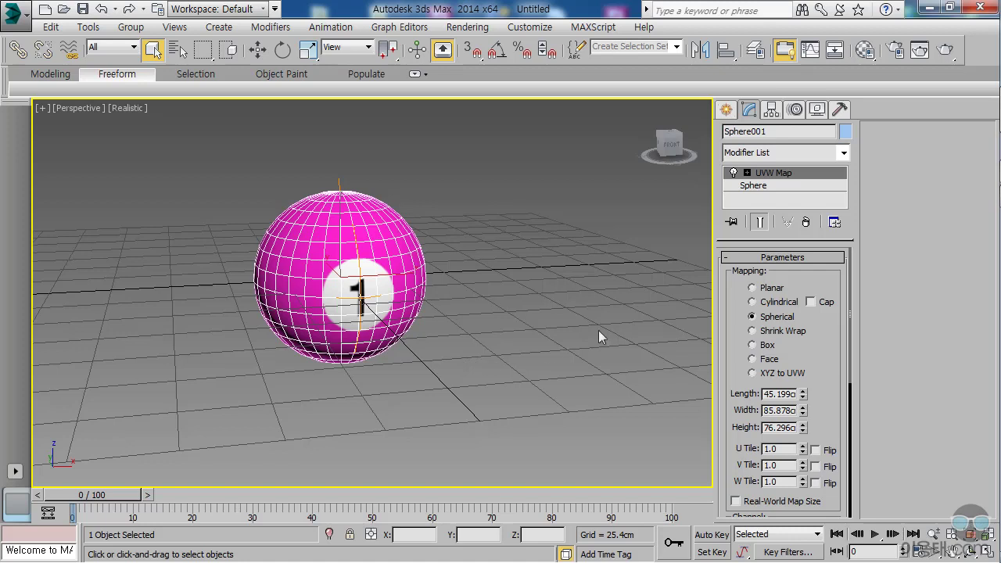
Step: Delete the UVW Map modifier from the sphere and add an Unwrap UVW modifier instead
{"action": "left_click", "coordinate": [780, 173]}
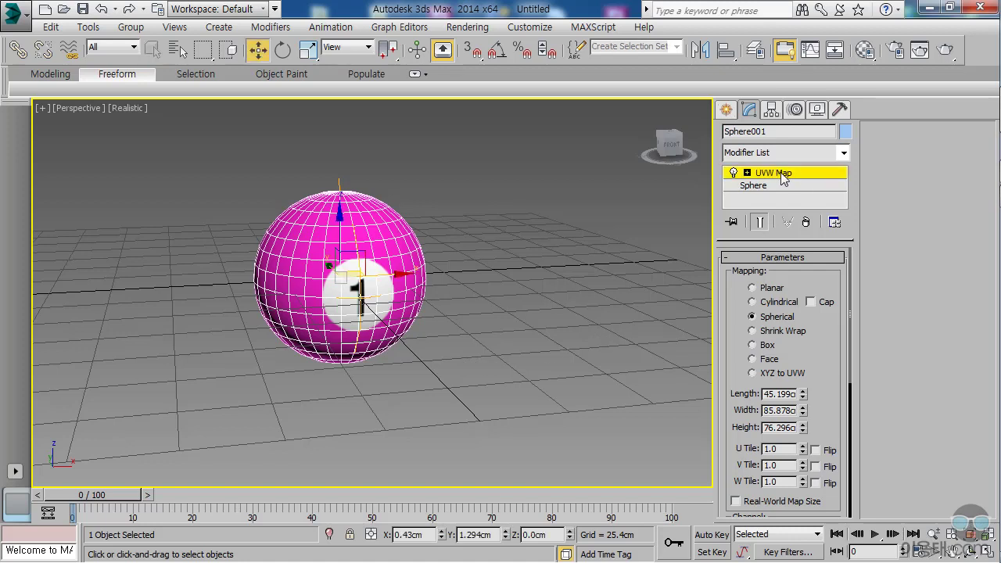
{"action": "left_click", "coordinate": [804, 222]}
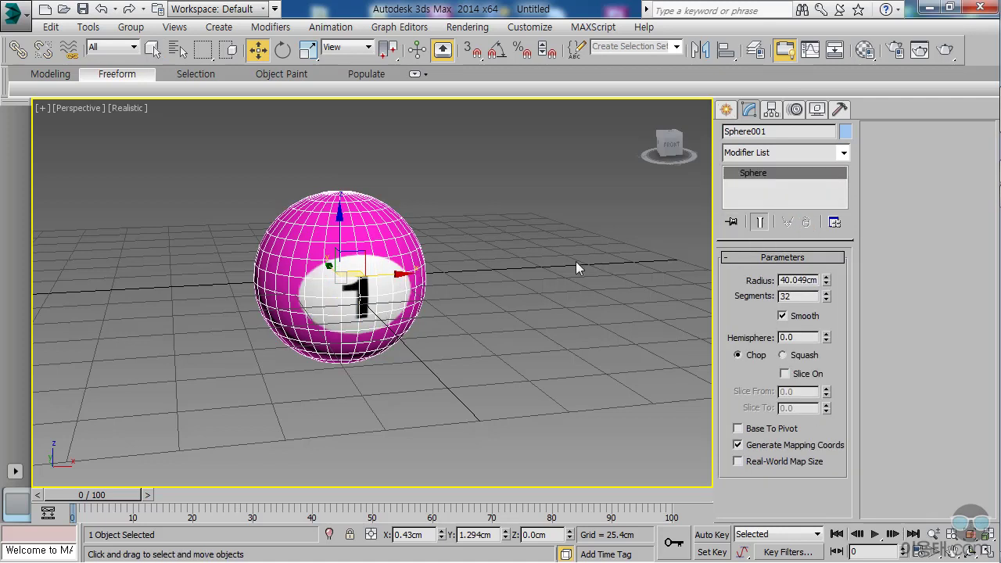
{"action": "left_click", "coordinate": [843, 154]}
{"action": "scroll", "coordinate": [834, 485], "scroll_direction": "down", "scroll_amount": 20}
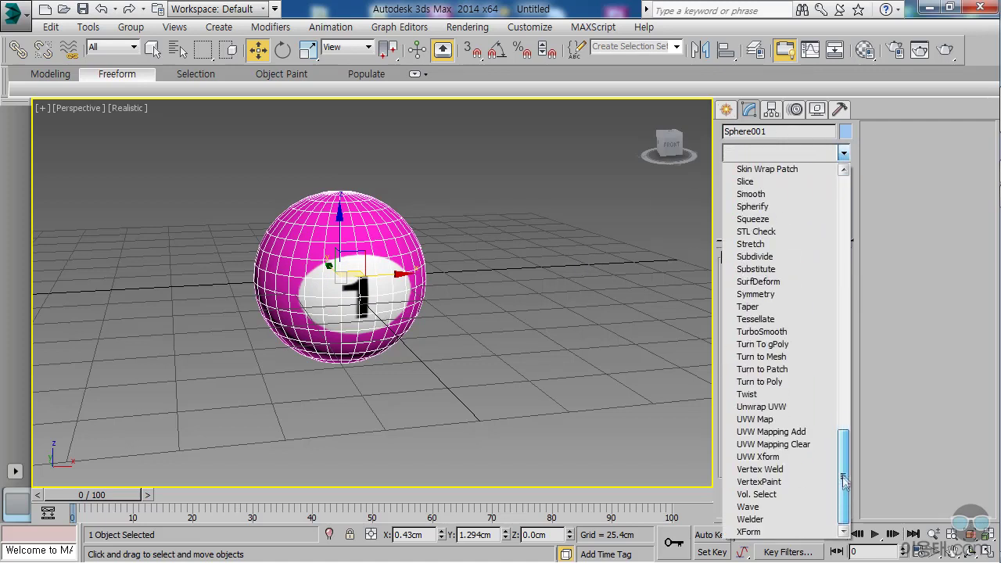
{"action": "left_click", "coordinate": [771, 408]}
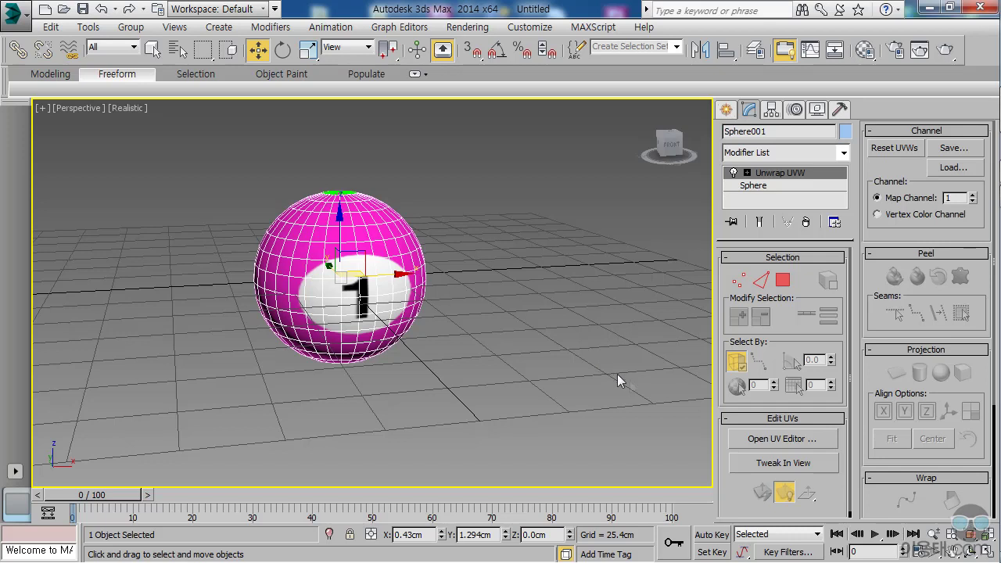
Step: Open the UV Editor beside the sphere and switch to polygon selection mode
{"action": "left_click", "coordinate": [790, 438]}
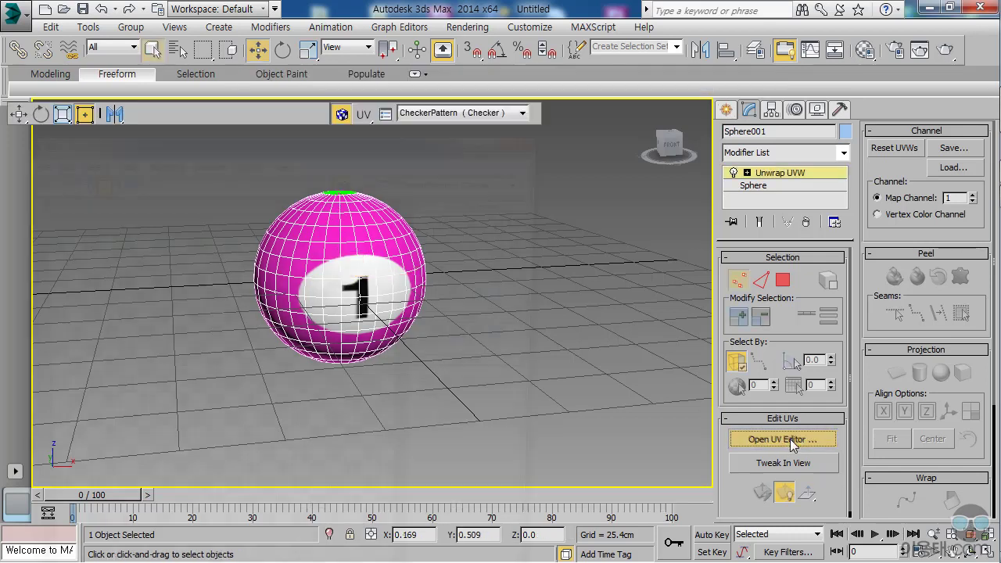
{"action": "left_click_drag", "start_coordinate": [385, 79], "coordinate": [818, 24]}
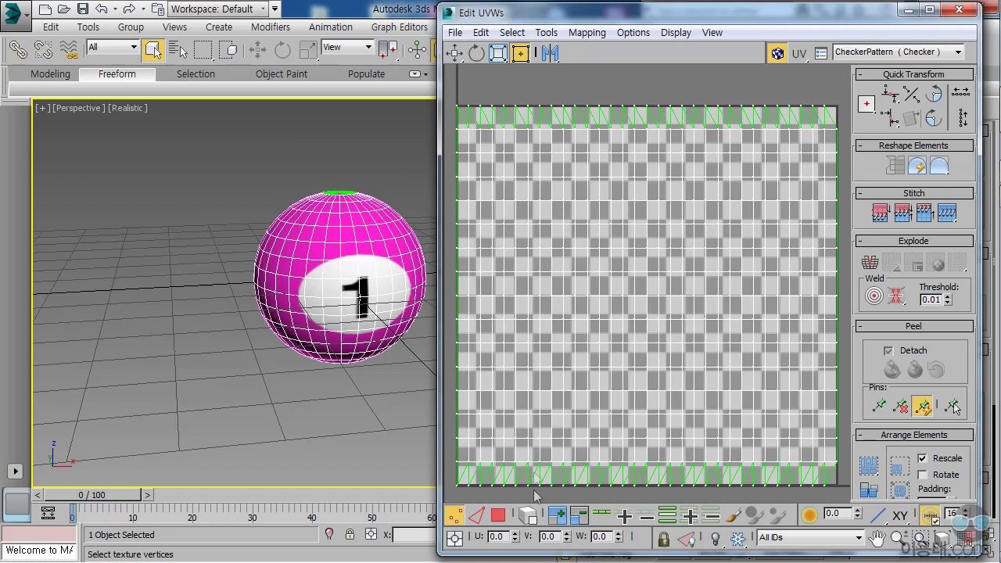
{"action": "left_click", "coordinate": [501, 516]}
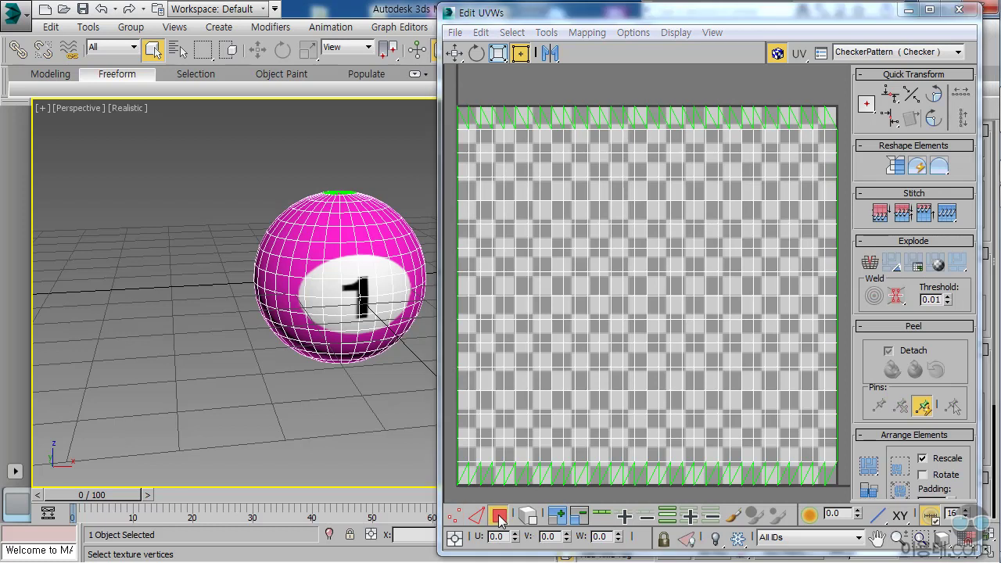
Step: Apply Flatten Mapping to the sphere's UVs with a polygon angle of 45.0 and a spacing of 0.02
{"action": "left_click", "coordinate": [588, 33]}
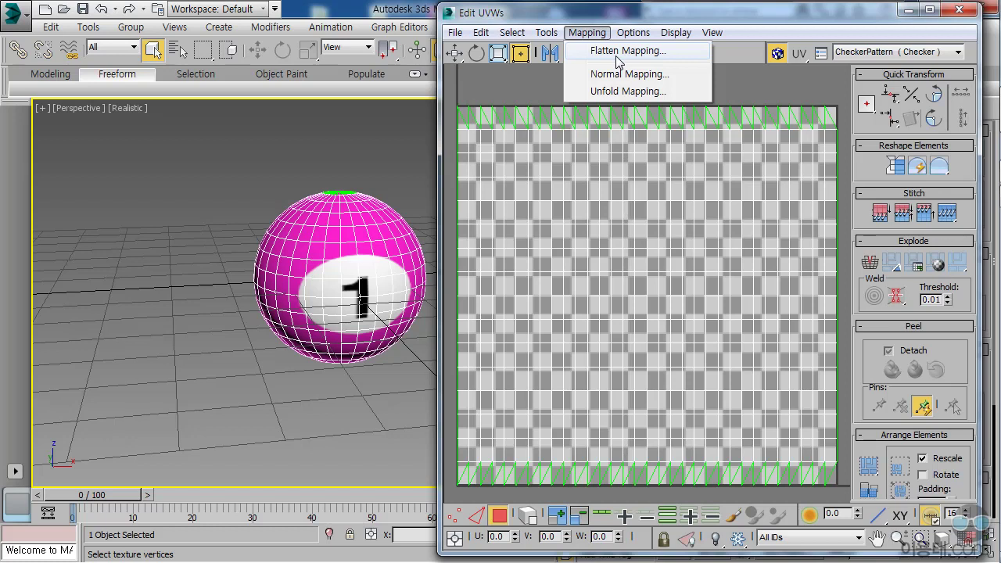
{"action": "left_click", "coordinate": [616, 54]}
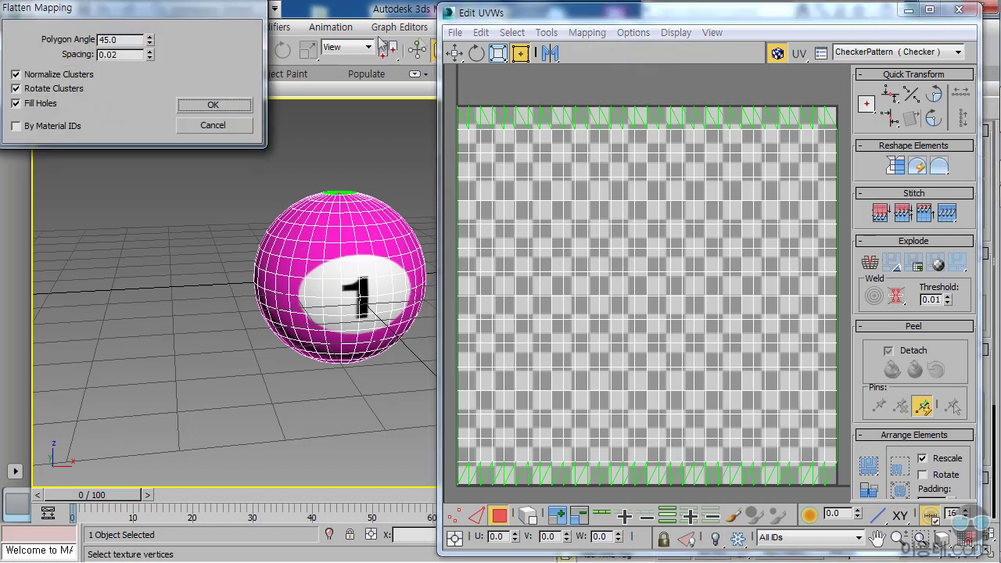
{"action": "left_click_drag", "start_coordinate": [190, 22], "coordinate": [328, 113]}
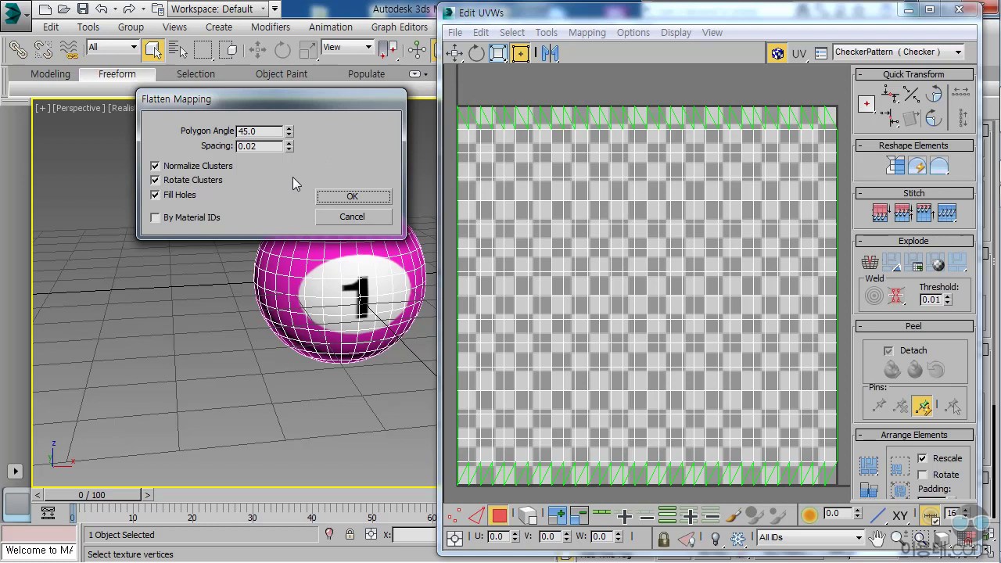
{"action": "left_click", "coordinate": [349, 199]}
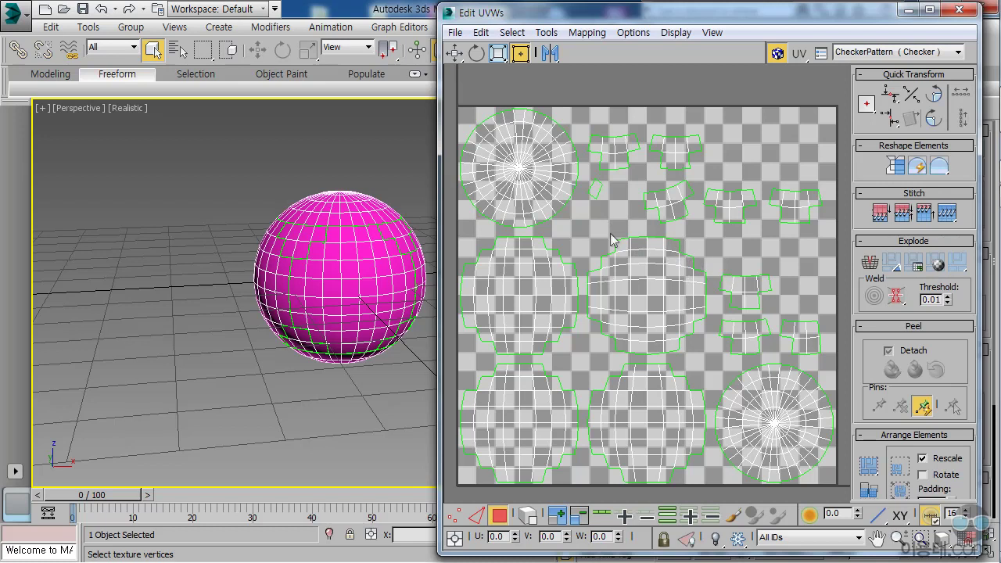
Step: Display Map #1 (포켓볼_맵_01.jpg) behind the flattened UVs and turn the sphere to view the numbered side
{"action": "left_click", "coordinate": [541, 286]}
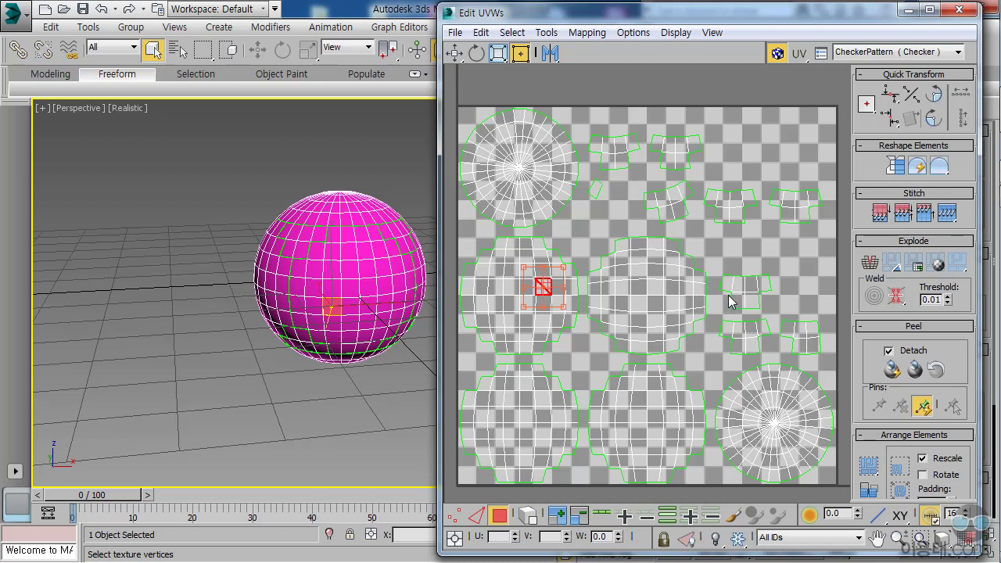
{"action": "left_click", "coordinate": [958, 52]}
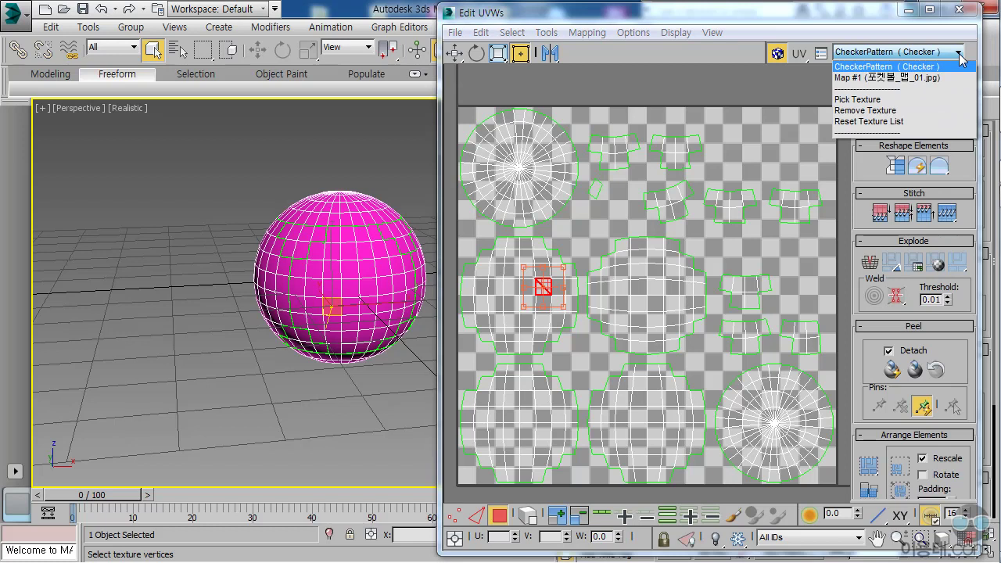
{"action": "left_click", "coordinate": [907, 77]}
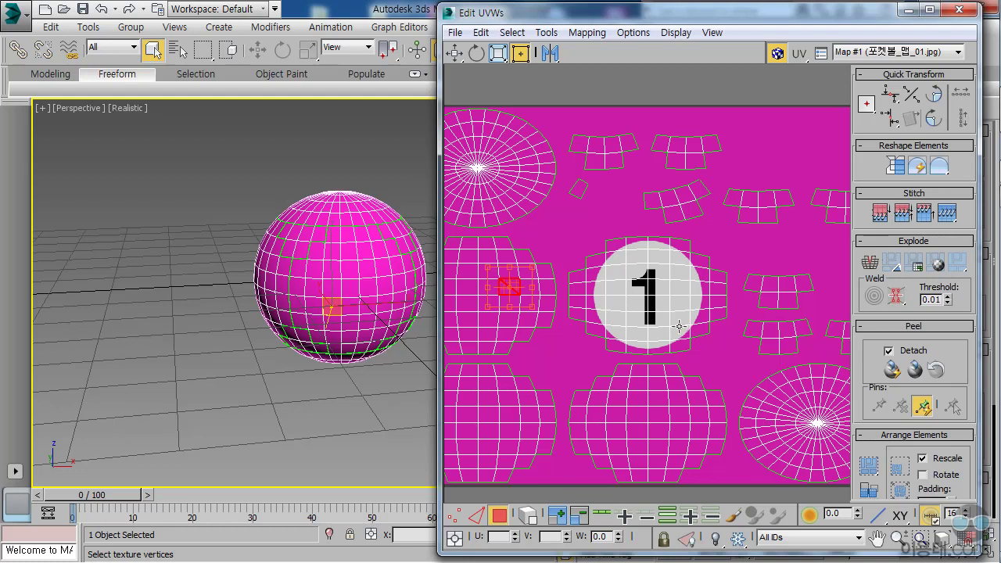
{"action": "middle_click_drag", "start_coordinate": [388, 298], "coordinate": [253, 275], "text": "alt"}
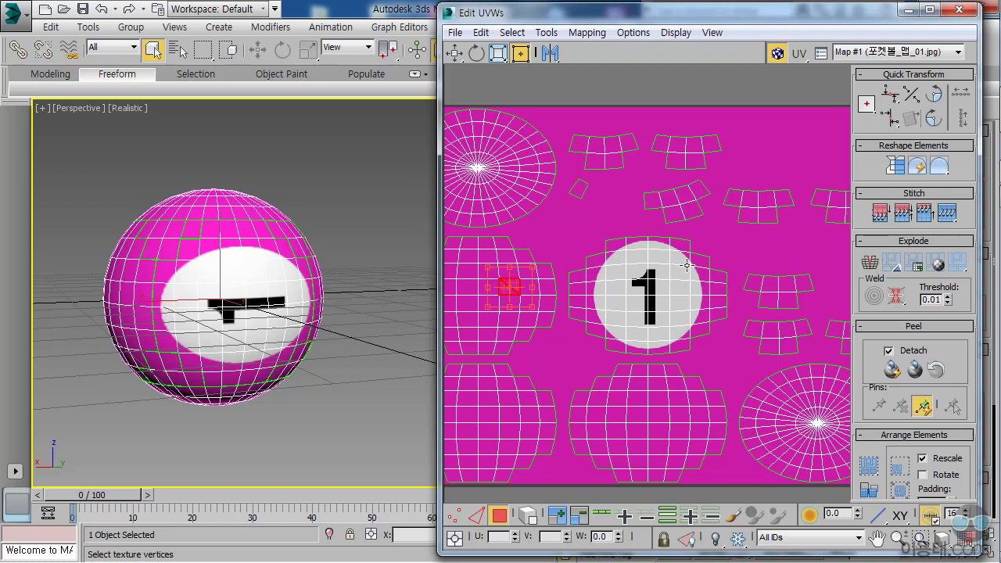
Step: Select all faces of the central UV cluster that lies over the number 1
{"action": "left_click", "coordinate": [616, 240]}
{"action": "left_click", "coordinate": [704, 243]}
{"action": "left_click_drag", "start_coordinate": [707, 358], "coordinate": [735, 359]}
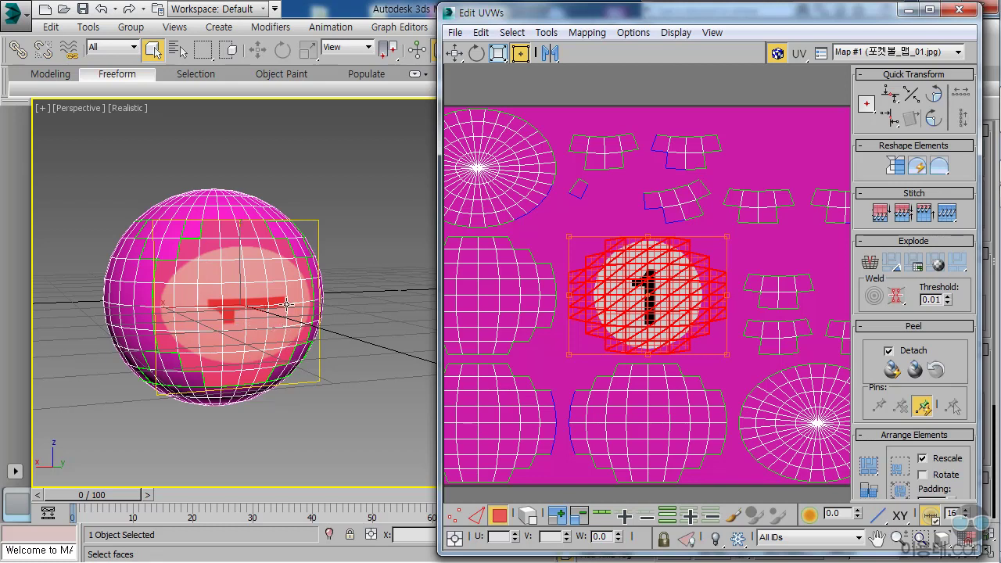
Step: Rotate the selected central UV cluster counterclockwise by about 91 degrees so the number 1 stands upright on the sphere
{"action": "mouse_move", "coordinate": [726, 352]}
{"action": "left_mouse_down"}
{"action": "mouse_move", "coordinate": [693, 327]}
{"action": "mouse_move", "coordinate": [728, 351]}
{"action": "mouse_move", "coordinate": [665, 323]}
{"action": "mouse_move", "coordinate": [726, 354]}
{"action": "left_mouse_up"}
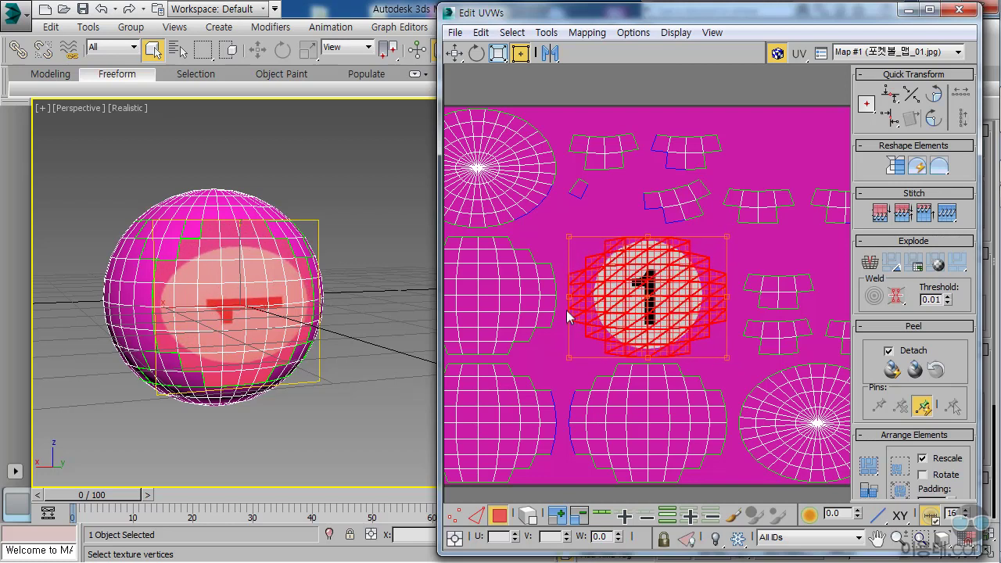
{"action": "left_click_drag", "start_coordinate": [568, 296], "coordinate": [647, 337]}
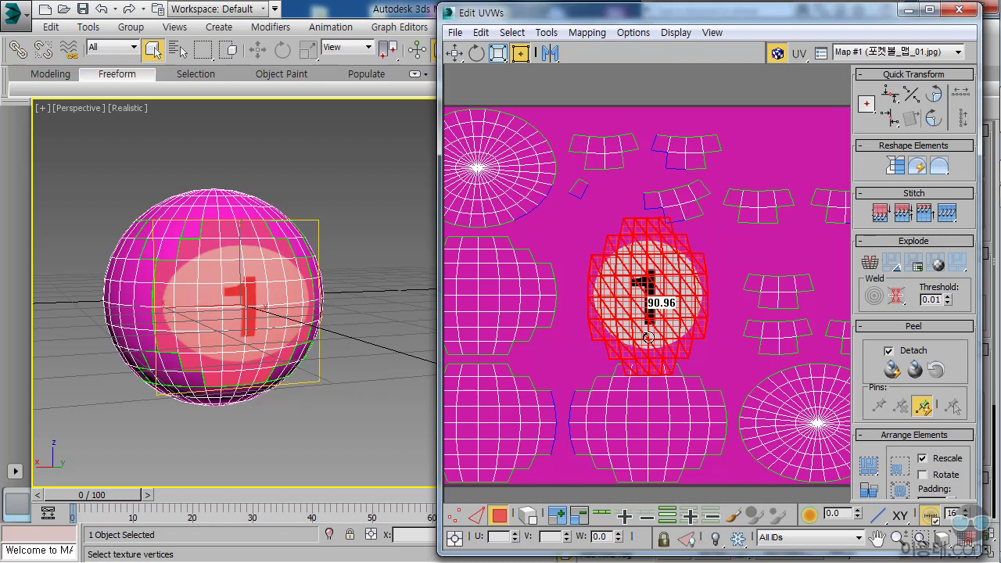
{"action": "left_click_drag", "start_coordinate": [648, 337], "coordinate": [648, 337]}
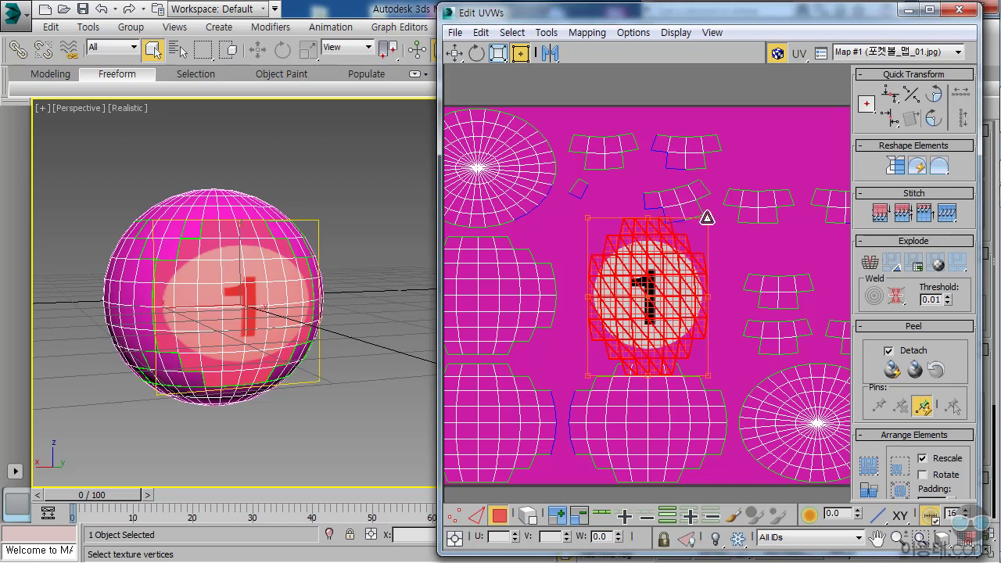
Step: Enlarge the central cluster well beyond the white number circle and recentre it over the number 1
{"action": "left_click_drag", "start_coordinate": [710, 215], "coordinate": [801, 188]}
{"action": "left_click_drag", "start_coordinate": [730, 248], "coordinate": [689, 266]}
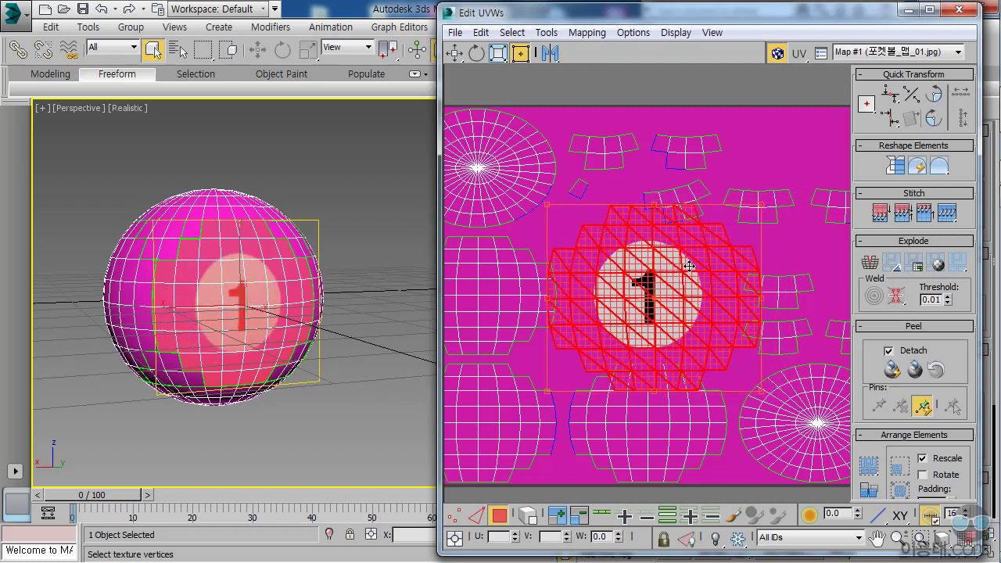
{"action": "left_click_drag", "start_coordinate": [763, 205], "coordinate": [762, 181]}
{"action": "left_click_drag", "start_coordinate": [726, 274], "coordinate": [726, 283]}
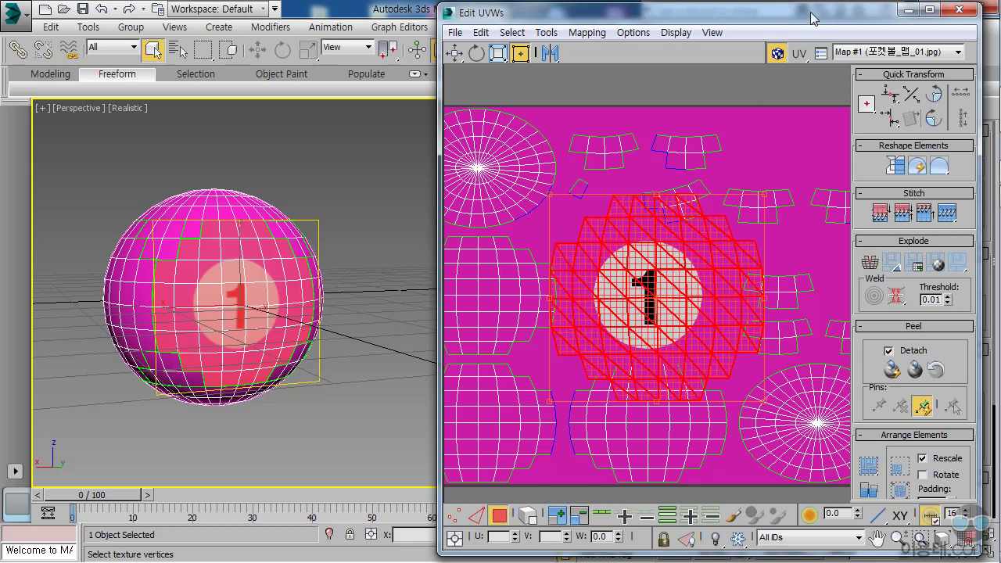
Step: Render the perspective view to check the number 1 on the ball, and close the rendered image
{"action": "left_click_drag", "start_coordinate": [834, 17], "coordinate": [798, 75]}
{"action": "left_click", "coordinate": [920, 48]}
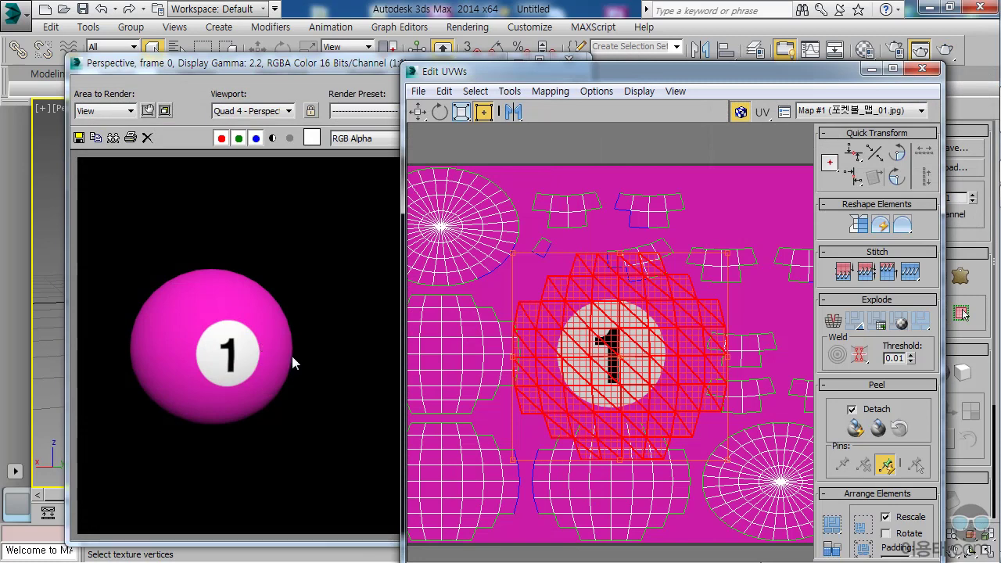
{"action": "left_click", "coordinate": [359, 64]}
{"action": "left_click_drag", "start_coordinate": [555, 66], "coordinate": [538, 35]}
{"action": "left_click", "coordinate": [551, 30]}
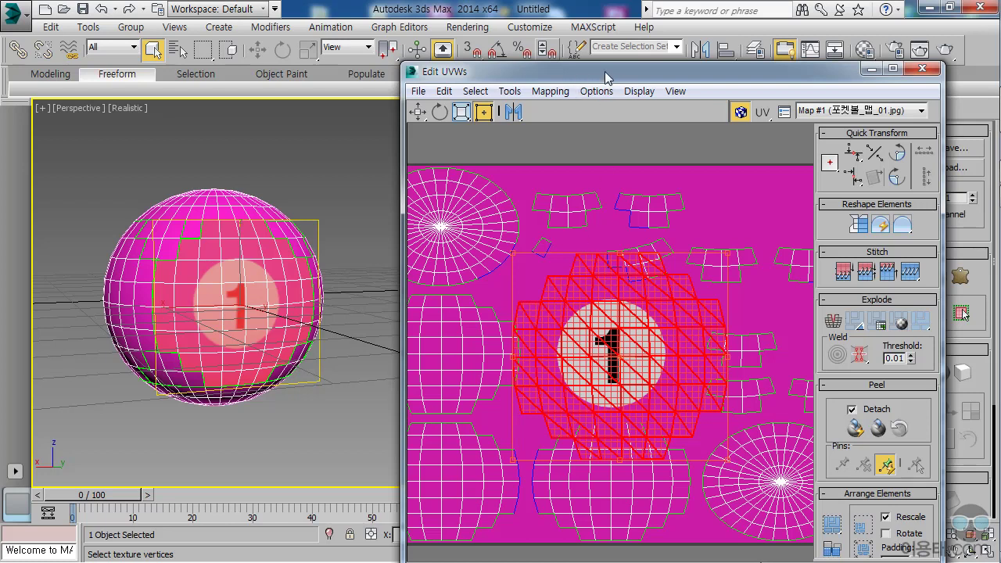
Step: Render a UVW template of the sphere's UV layout from the UV Editor
{"action": "left_click_drag", "start_coordinate": [547, 71], "coordinate": [519, 24]}
{"action": "left_click", "coordinate": [489, 46]}
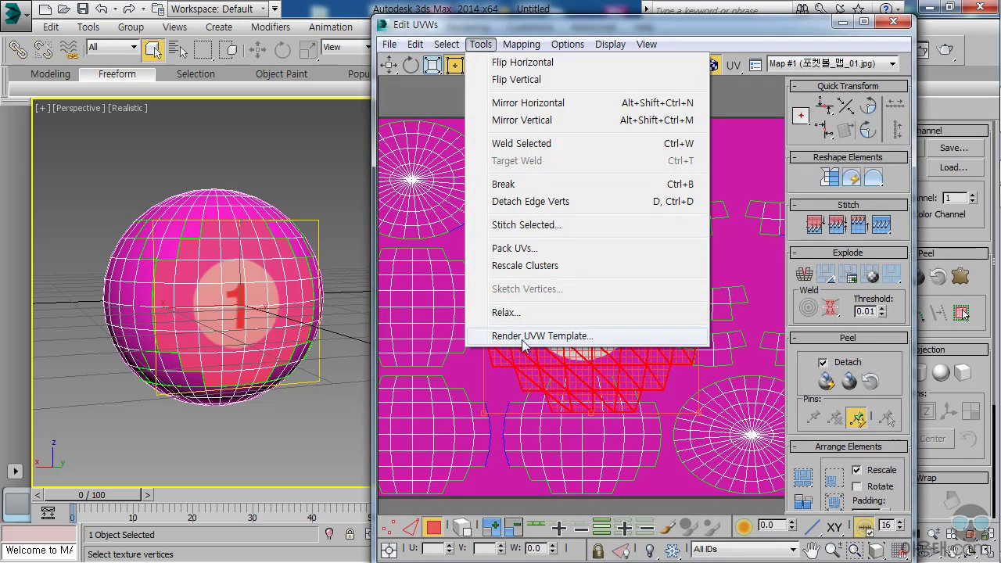
{"action": "left_click", "coordinate": [575, 338]}
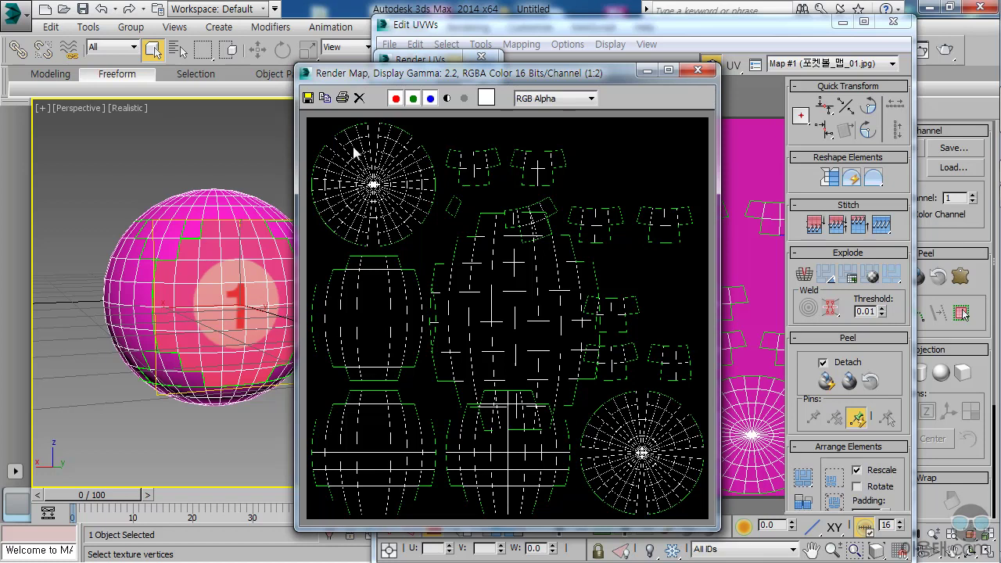
Step: Save the rendered UV template as a PNG named UVW 맵 좌표 with the current PNG options, and close its window
{"action": "left_click", "coordinate": [309, 102]}
{"action": "left_click_drag", "start_coordinate": [512, 63], "coordinate": [387, 40]}
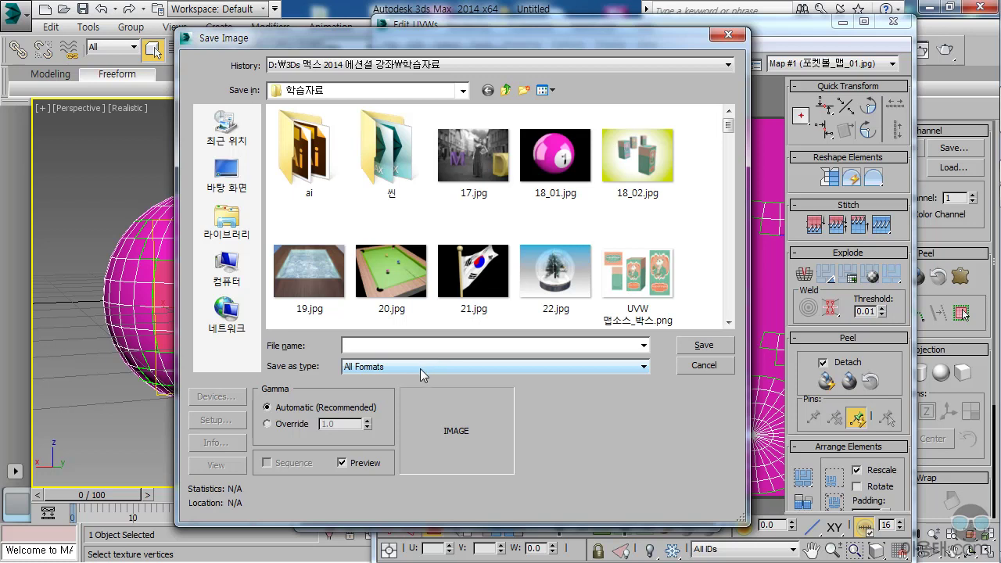
{"action": "left_click", "coordinate": [376, 368]}
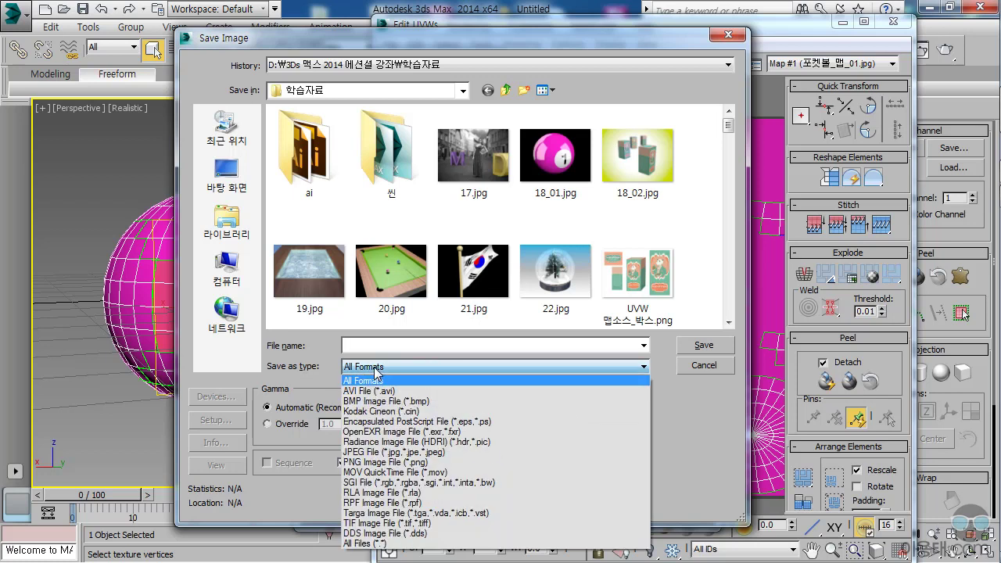
{"action": "left_click", "coordinate": [393, 462]}
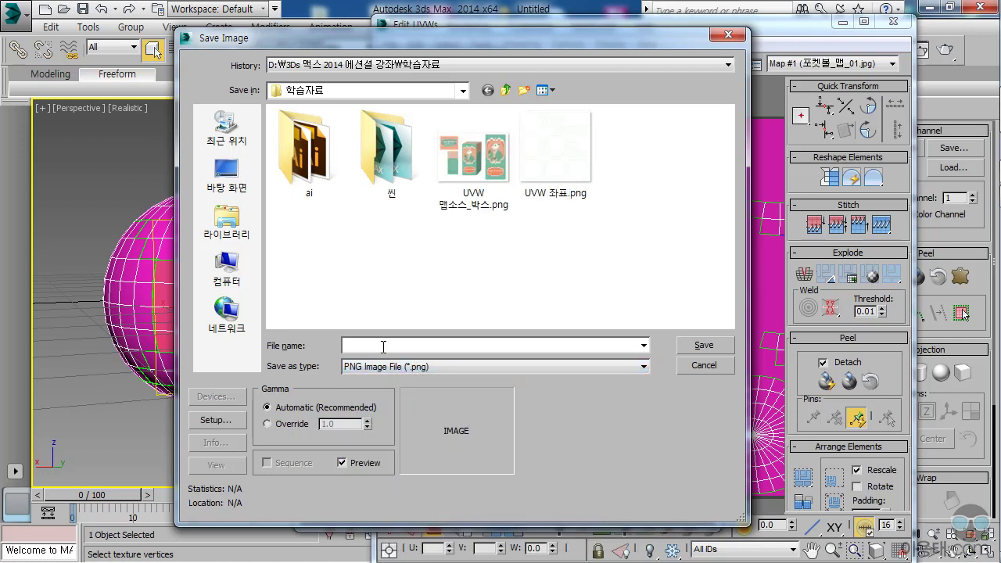
{"action": "type", "text": "U"}
{"action": "key", "text": "BackSpace"}
{"action": "type", "text": "UVW 맵"}
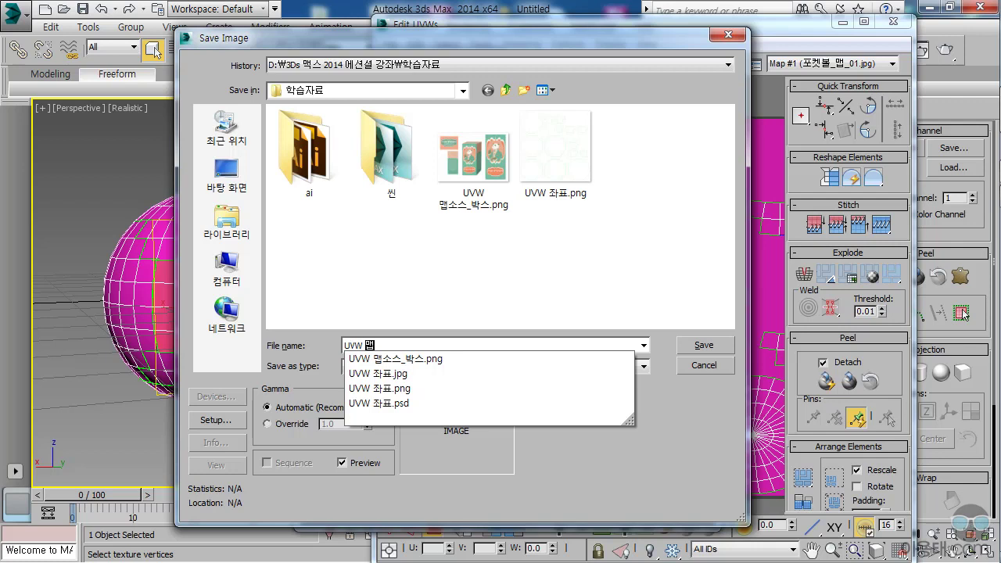
{"action": "left_click", "coordinate": [383, 345]}
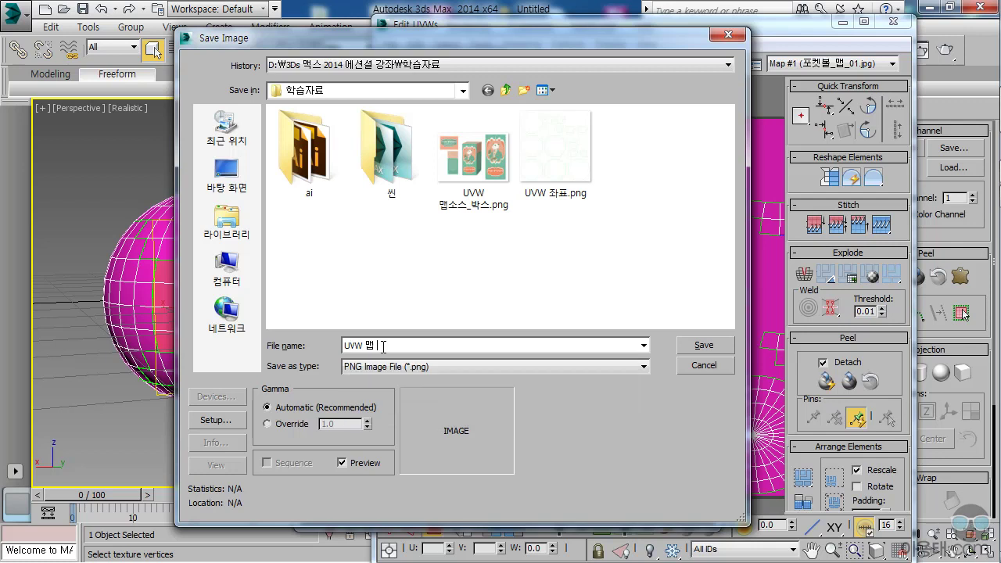
{"action": "type", "text": "좌표"}
{"action": "key", "text": "Return"}
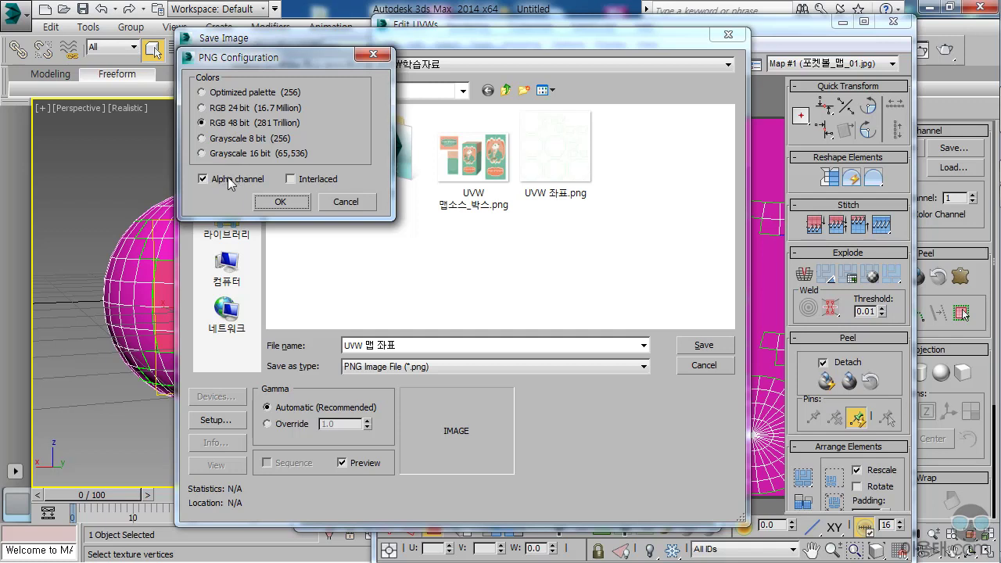
{"action": "left_click", "coordinate": [282, 203]}
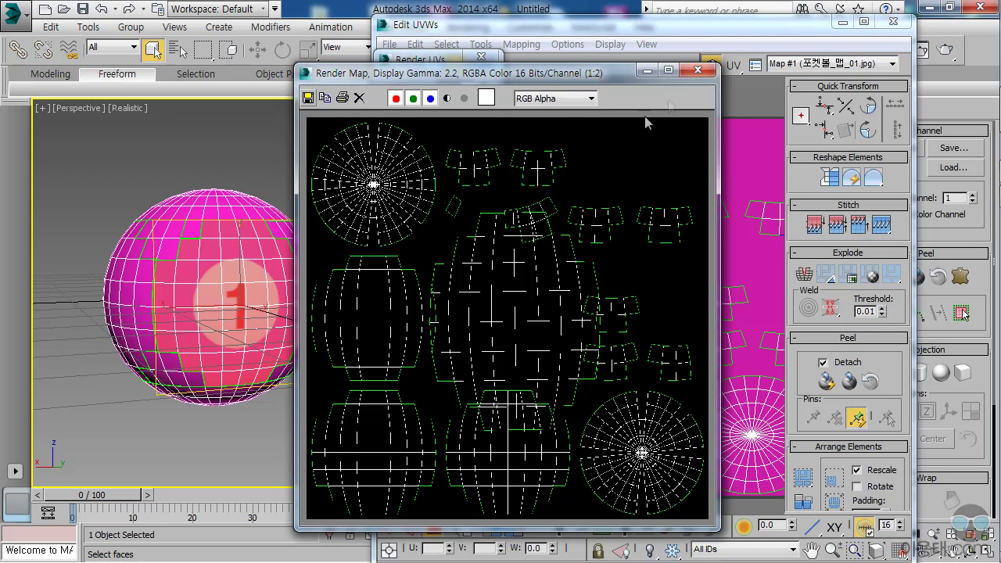
{"action": "left_click", "coordinate": [698, 70]}
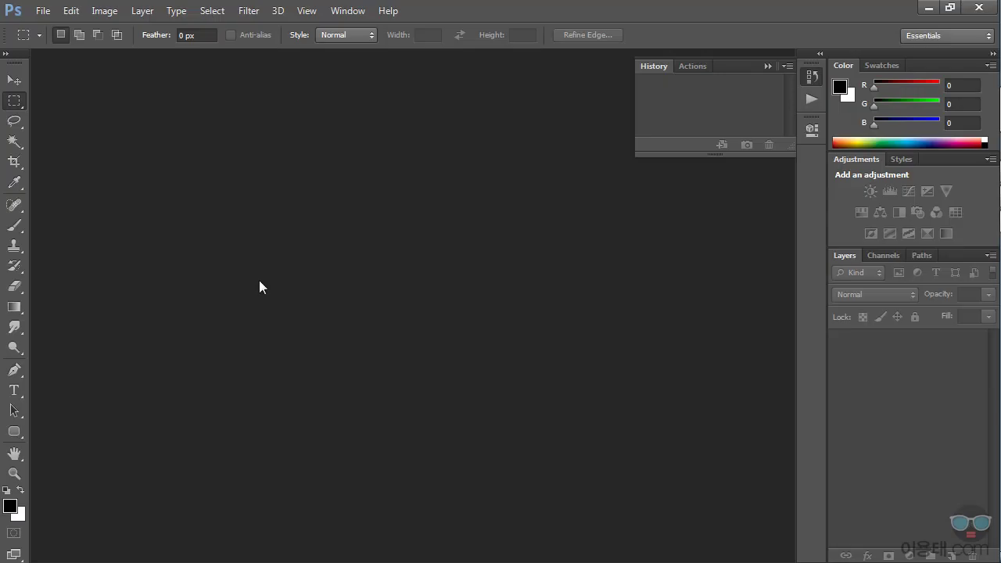
Step: Switch to Photoshop and open UVW 맵 좌표.png from the 학습자료 folder
{"action": "key", "text": "ctrl+o"}
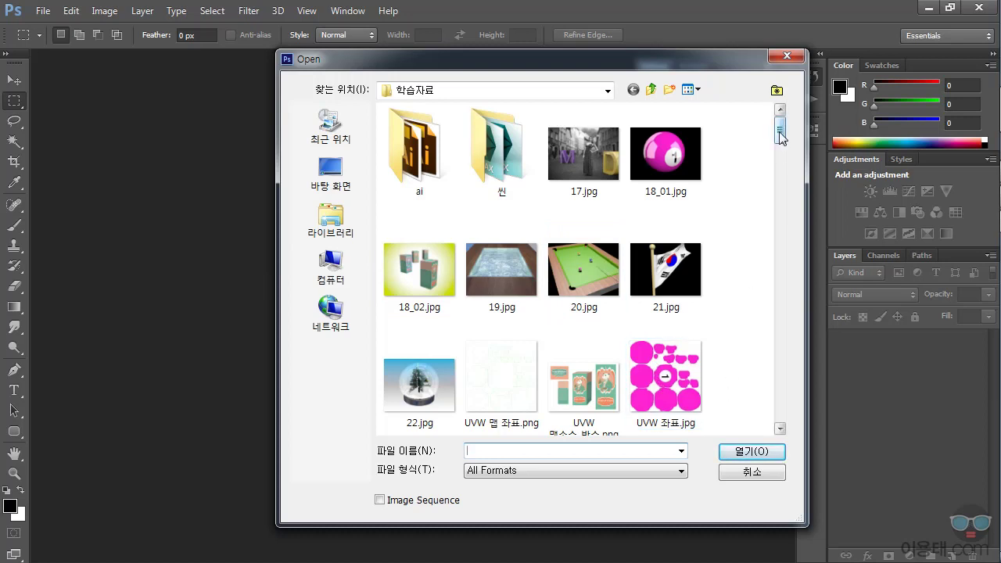
{"action": "left_click_drag", "start_coordinate": [780, 136], "coordinate": [793, 167]}
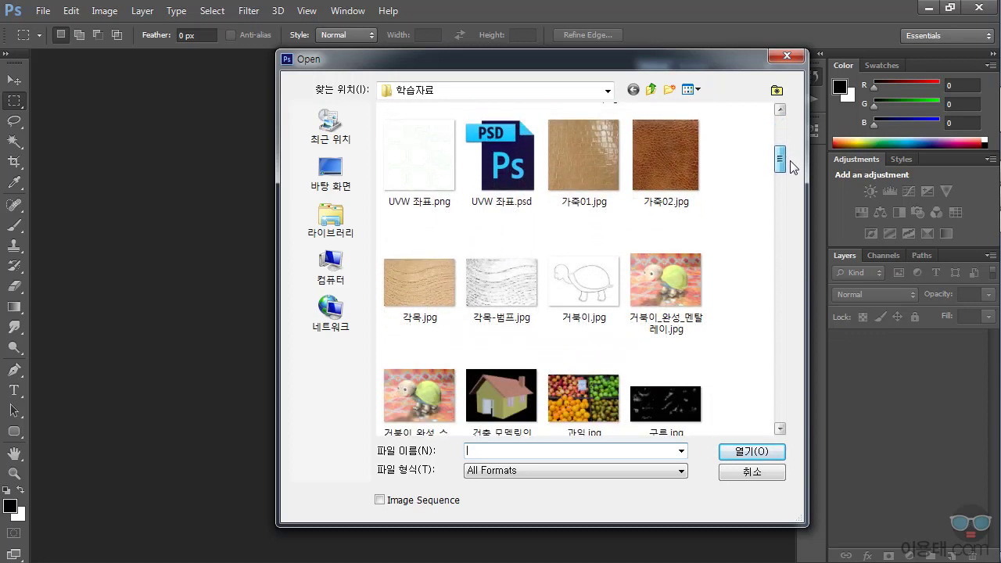
{"action": "left_click", "coordinate": [439, 171]}
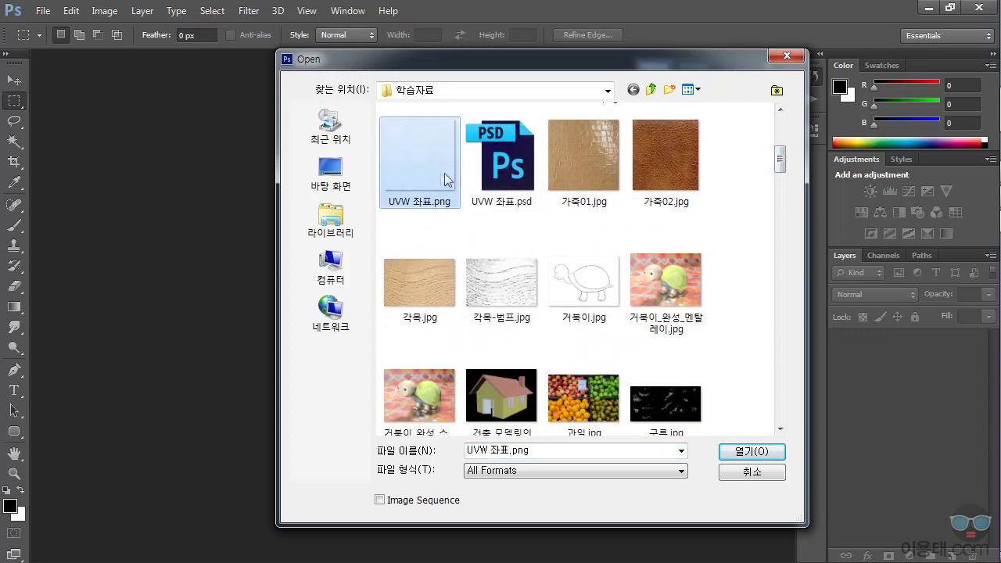
{"action": "left_click_drag", "start_coordinate": [780, 160], "coordinate": [780, 144]}
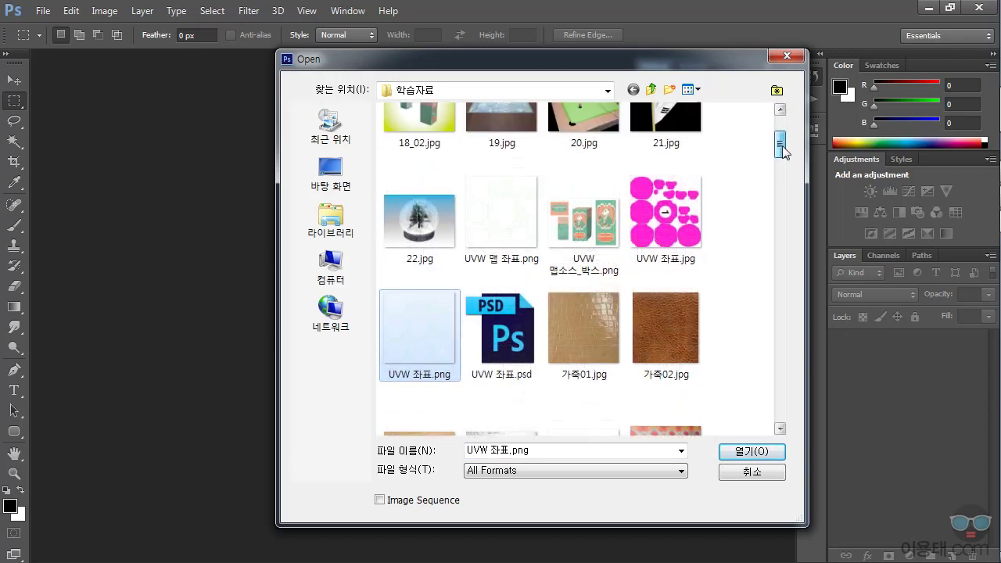
{"action": "left_click", "coordinate": [516, 220]}
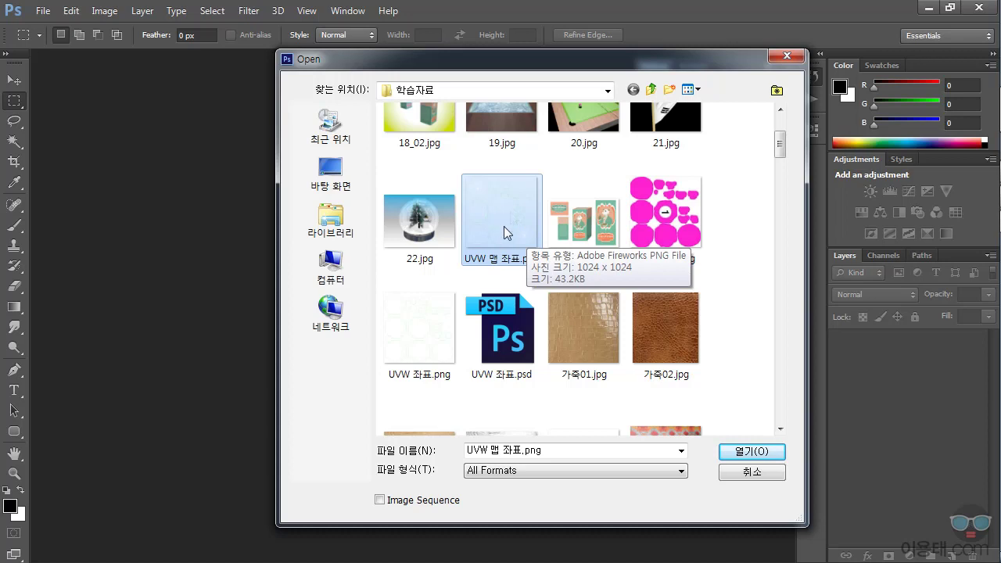
{"action": "left_click", "coordinate": [739, 454]}
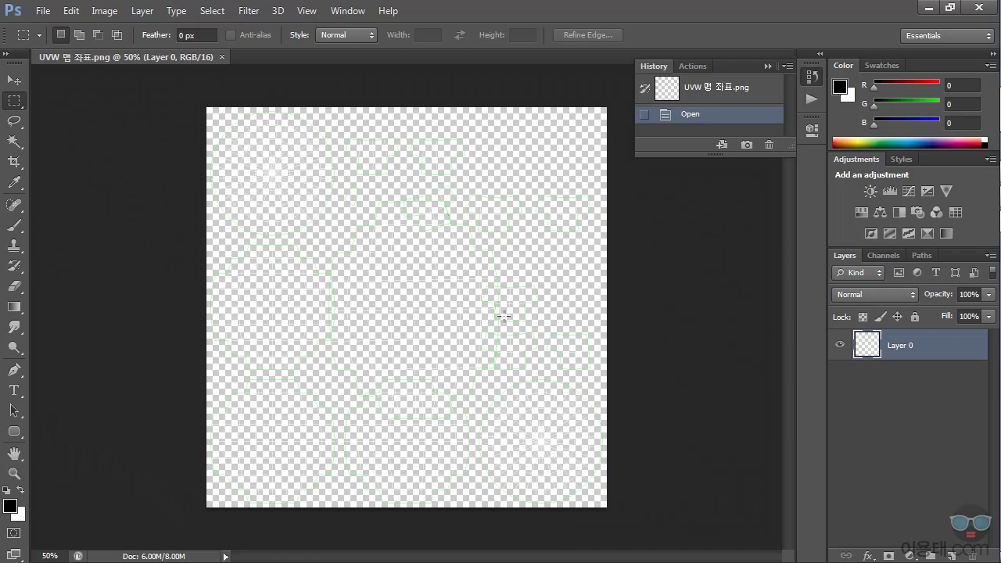
Step: Add a new layer beneath the UV template layer and fill it with black
{"action": "left_click", "coordinate": [950, 556]}
{"action": "left_click_drag", "start_coordinate": [924, 341], "coordinate": [908, 381]}
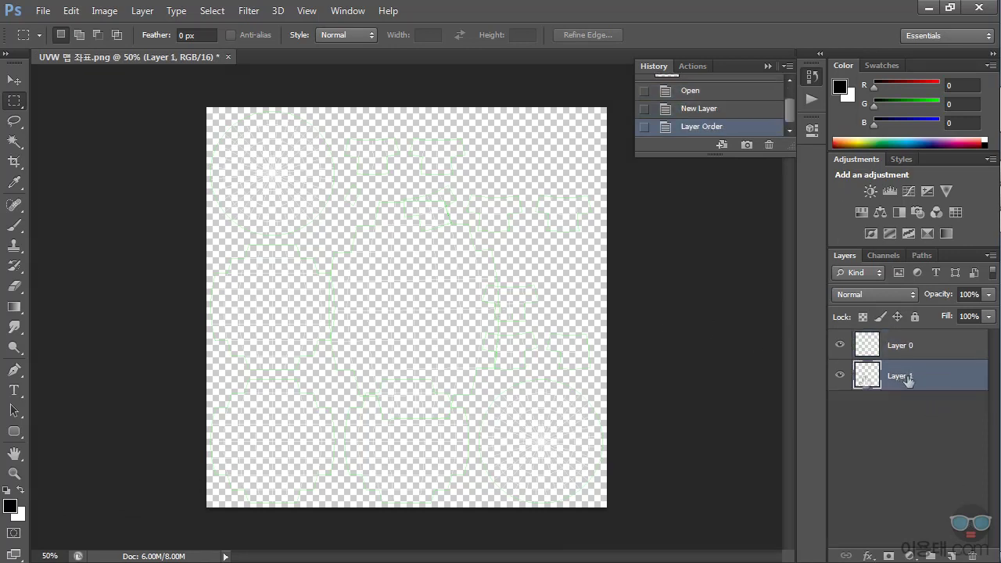
{"action": "key", "text": "alt+BackSpace"}
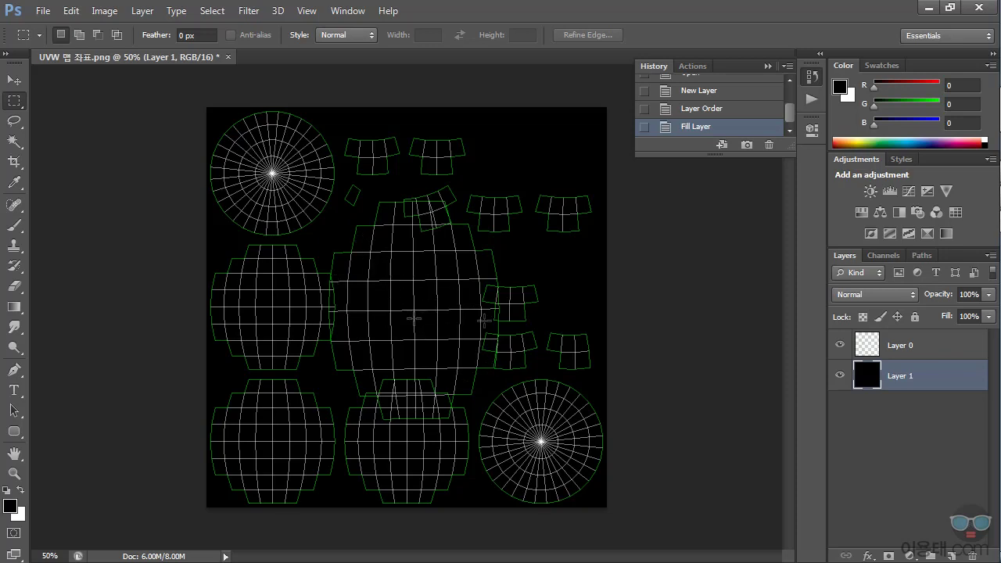
Step: Compare the template with the UV layout in 3ds Max, and close UVW 맵 좌표.png in Photoshop without saving
{"action": "left_click", "coordinate": [913, 174]}
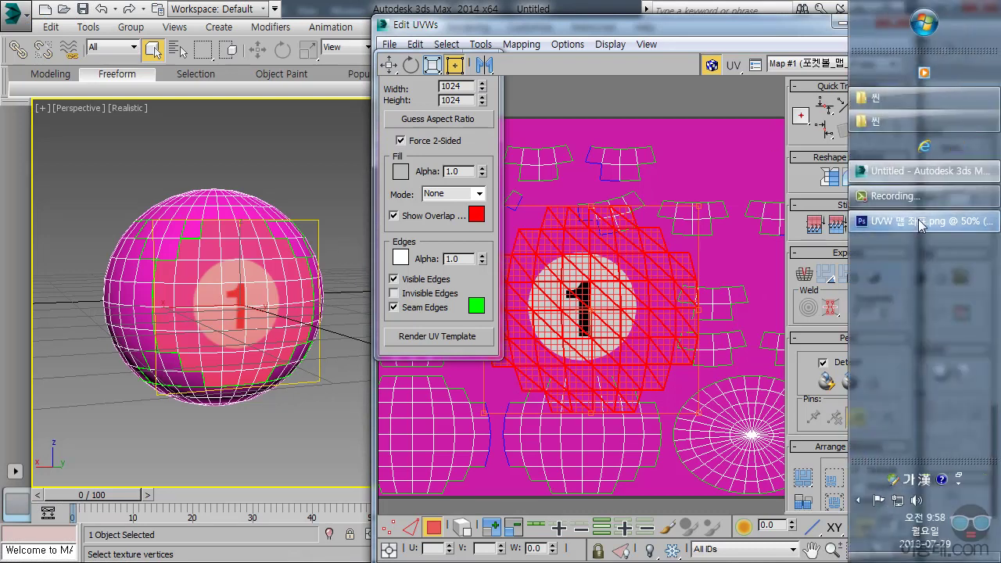
{"action": "left_click", "coordinate": [921, 223]}
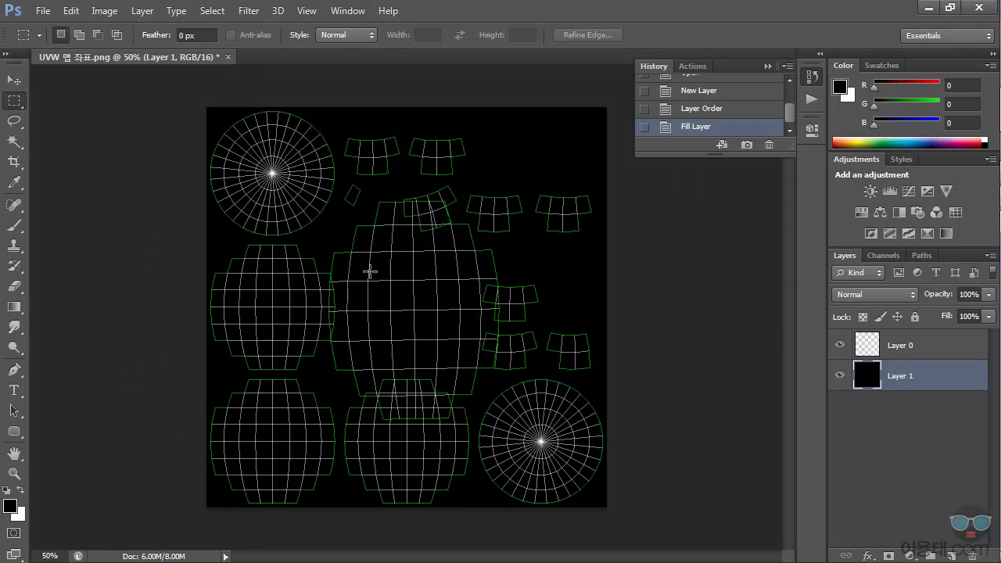
{"action": "left_click", "coordinate": [229, 57]}
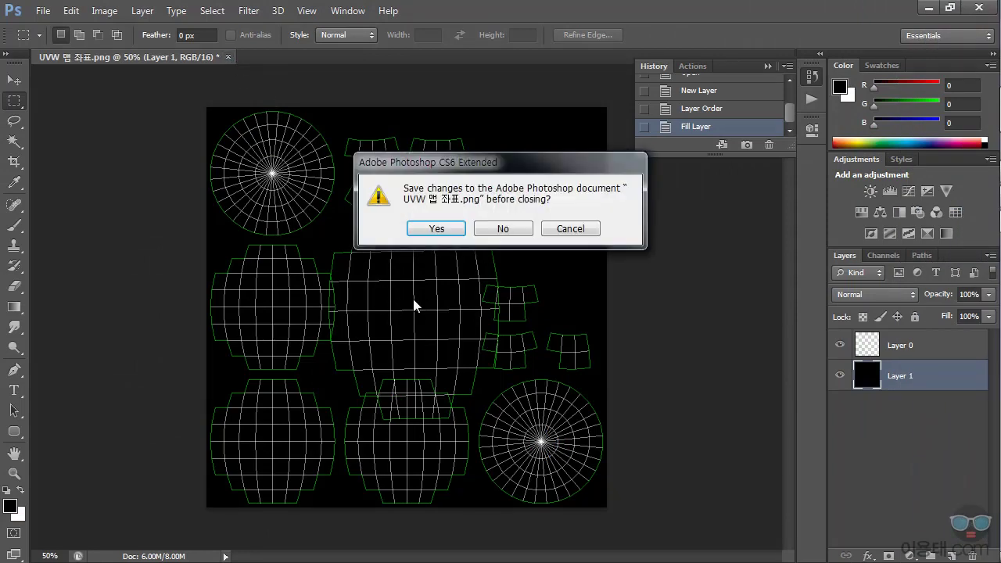
{"action": "left_click", "coordinate": [504, 229]}
Step: Open UVW 좌표.png from the 학습자료 folder
{"action": "key", "text": "ctrl+o"}
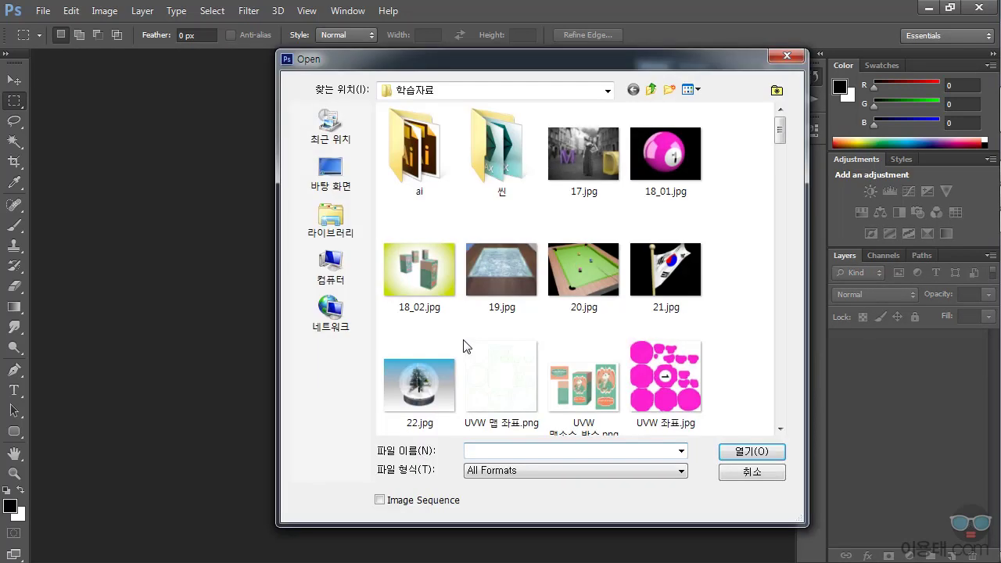
{"action": "scroll", "coordinate": [780, 143], "scroll_direction": "down", "scroll_amount": 2}
{"action": "scroll", "coordinate": [781, 143], "scroll_direction": "down", "scroll_amount": 2}
{"action": "scroll", "coordinate": [779, 145], "scroll_direction": "up", "scroll_amount": 2}
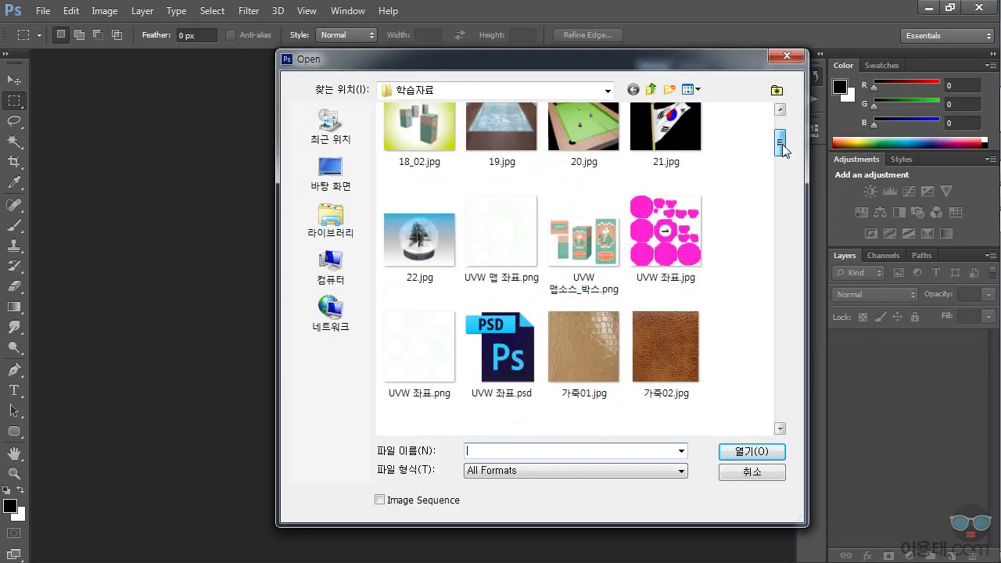
{"action": "left_click", "coordinate": [416, 367]}
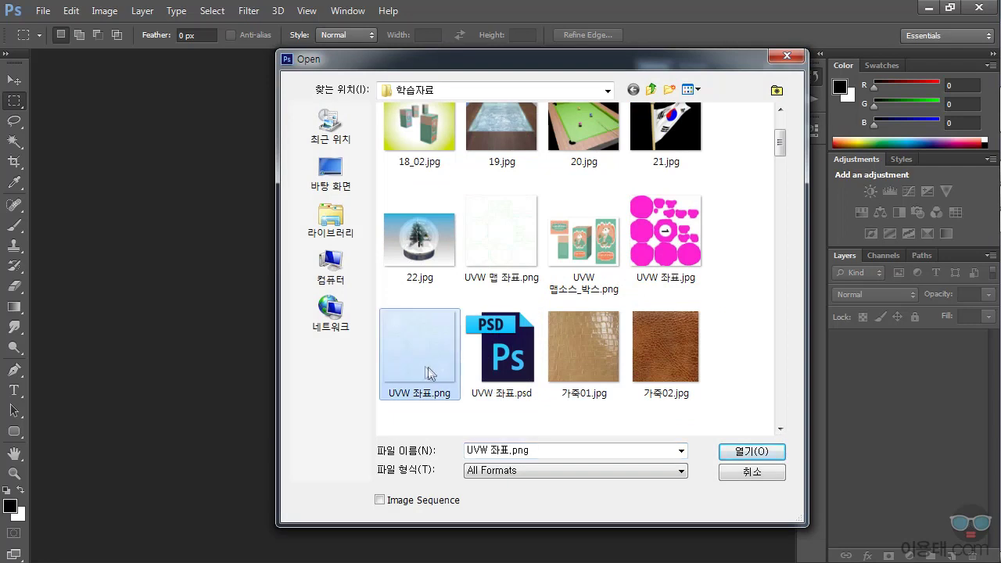
{"action": "left_click", "coordinate": [749, 451]}
Step: Place a new black-filled layer beneath the wireframe of UVW 좌표.png
{"action": "left_click", "coordinate": [951, 555]}
{"action": "left_click_drag", "start_coordinate": [904, 354], "coordinate": [902, 411]}
{"action": "key", "text": "alt+BackSpace"}
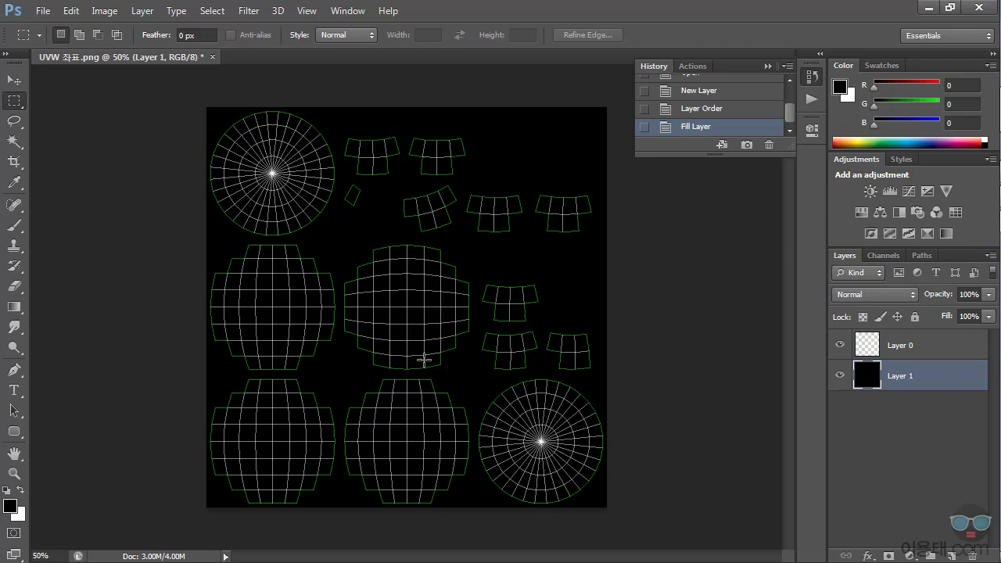
Step: Add a new layer between the wireframe and the black layer, and set the foreground colour to magenta (RGB 255, 0, 204)
{"action": "left_click", "coordinate": [950, 555]}
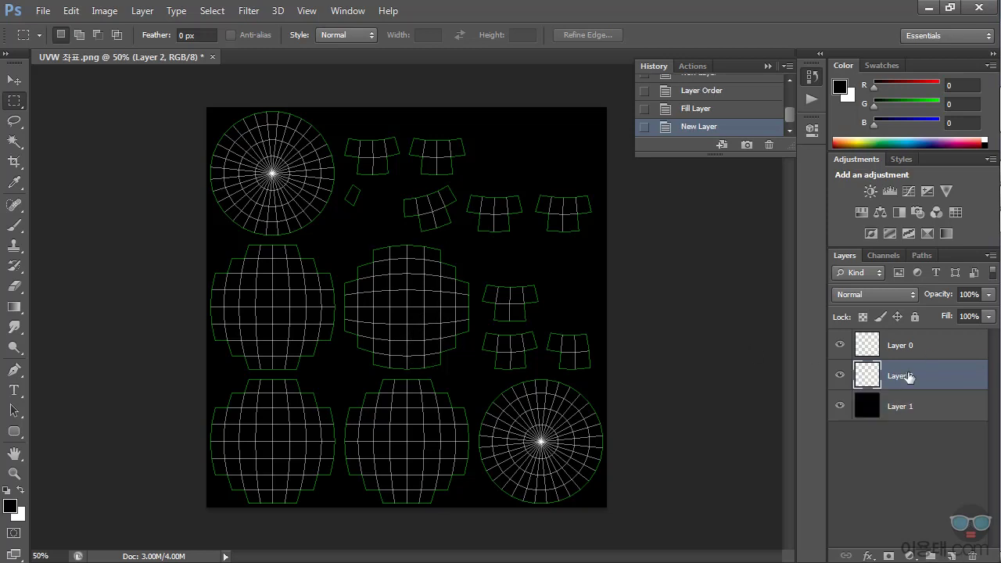
{"action": "left_click", "coordinate": [10, 506]}
{"action": "left_click", "coordinate": [718, 130]}
{"action": "left_click", "coordinate": [890, 121]}
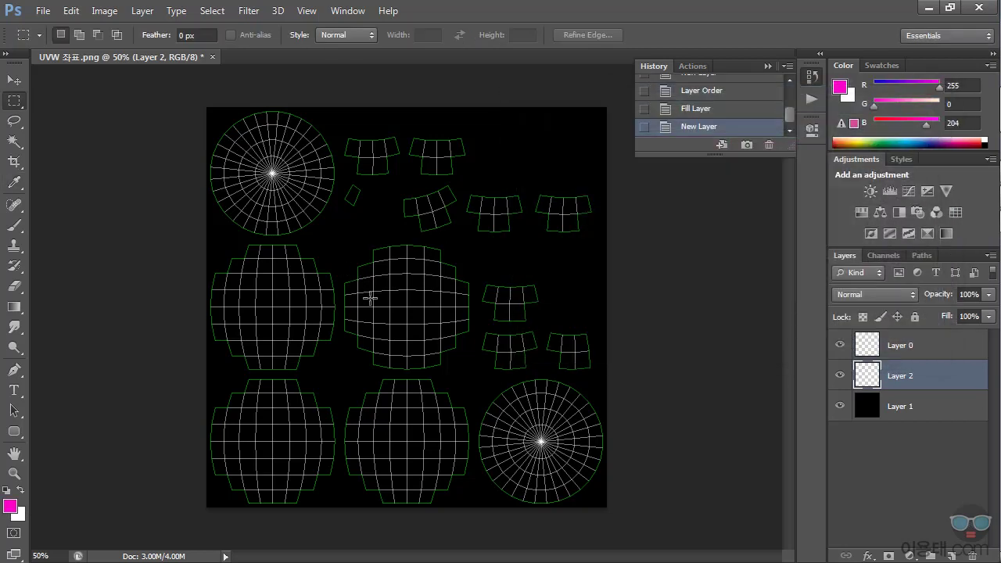
Step: Paint over the upper circular UV island on the new layer with a hard 83 px magenta brush
{"action": "left_click", "coordinate": [14, 226]}
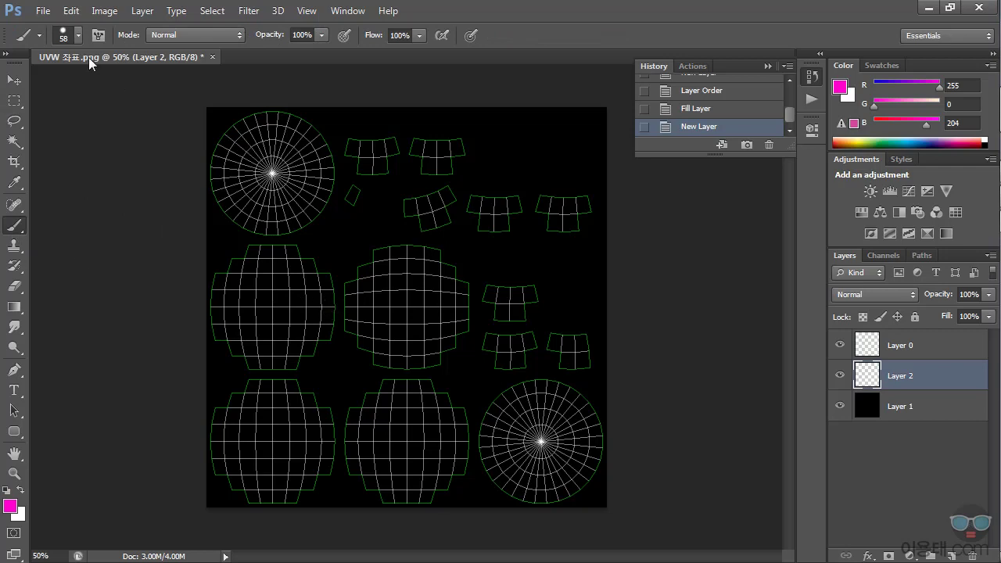
{"action": "left_click", "coordinate": [78, 36]}
{"action": "mouse_move", "coordinate": [58, 84]}
{"action": "left_mouse_down"}
{"action": "mouse_move", "coordinate": [148, 101]}
{"action": "mouse_move", "coordinate": [258, 167]}
{"action": "mouse_move", "coordinate": [86, 87]}
{"action": "left_mouse_up"}
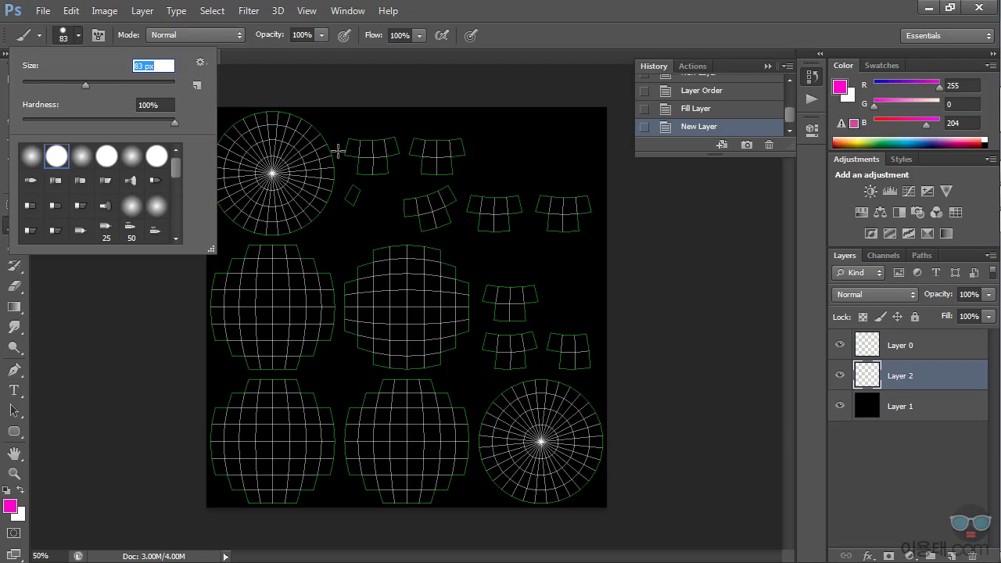
{"action": "left_click", "coordinate": [349, 91]}
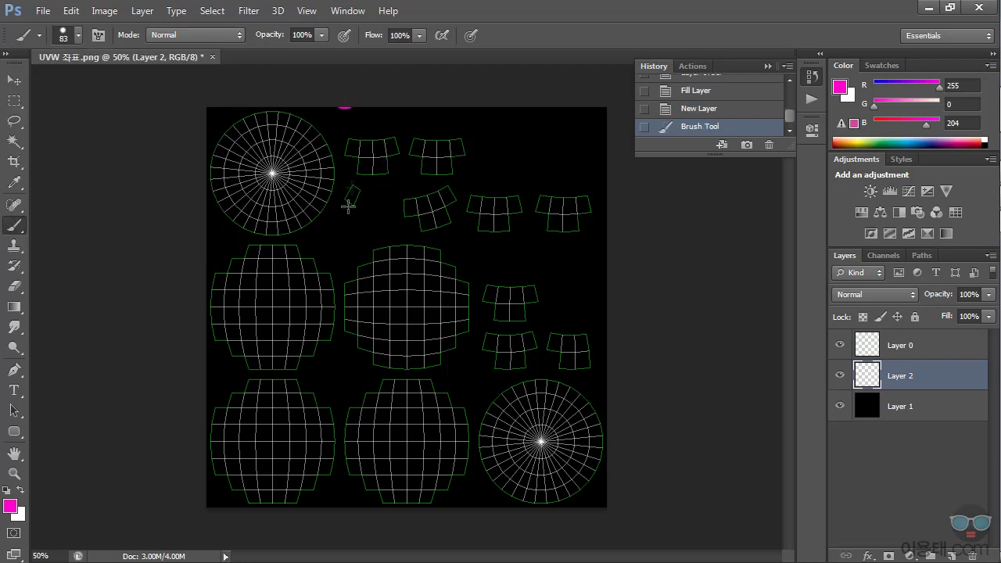
{"action": "key", "text": "ctrl+z"}
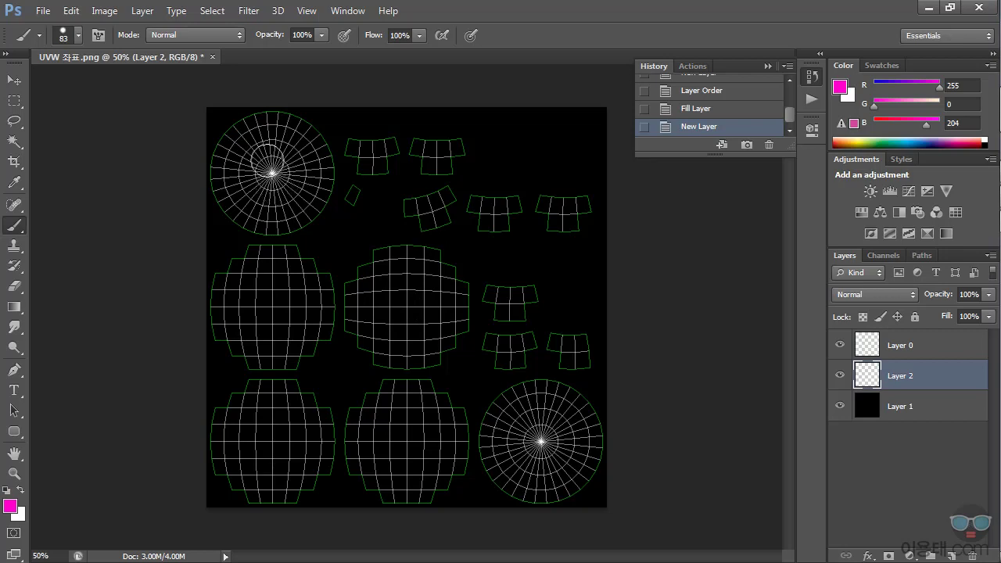
{"action": "mouse_move", "coordinate": [262, 125]}
{"action": "left_mouse_down"}
{"action": "mouse_move", "coordinate": [222, 161]}
{"action": "mouse_move", "coordinate": [230, 208]}
{"action": "mouse_move", "coordinate": [273, 222]}
{"action": "mouse_move", "coordinate": [319, 199]}
{"action": "mouse_move", "coordinate": [314, 158]}
{"action": "mouse_move", "coordinate": [290, 128]}
{"action": "mouse_move", "coordinate": [270, 141]}
{"action": "mouse_move", "coordinate": [250, 192]}
{"action": "mouse_move", "coordinate": [286, 168]}
{"action": "mouse_move", "coordinate": [274, 191]}
{"action": "mouse_move", "coordinate": [286, 218]}
{"action": "mouse_move", "coordinate": [308, 210]}
{"action": "left_mouse_up"}
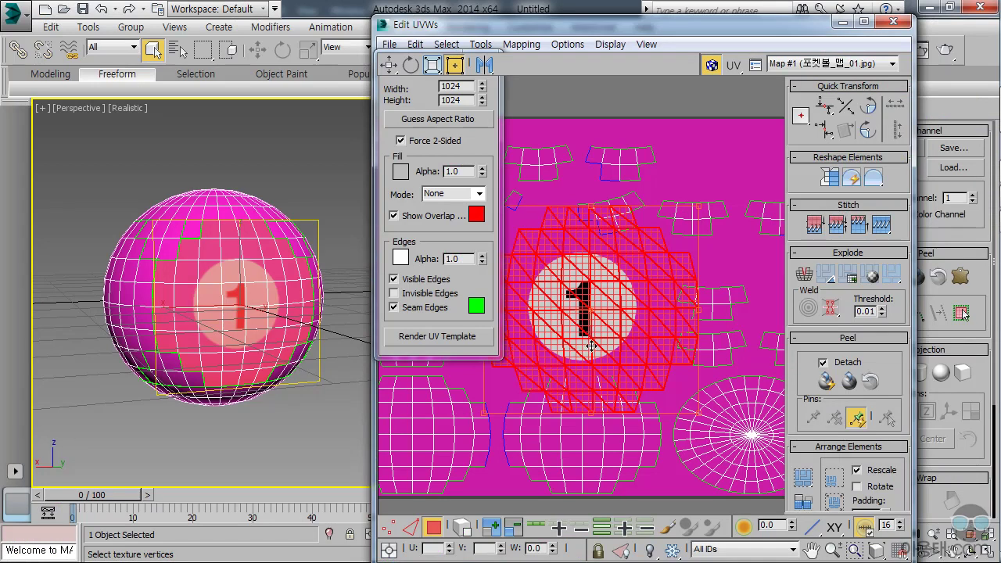
Step: In 3ds Max, close the UV editor and replace the pool ball material's diffuse bitmap with UVW 좌표.jpg
{"action": "left_click", "coordinate": [901, 22]}
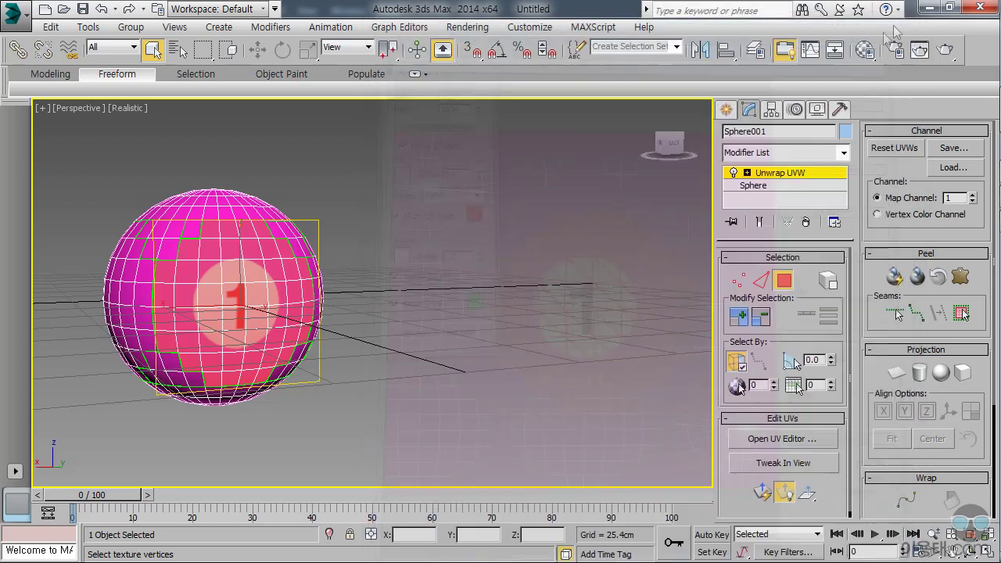
{"action": "left_click", "coordinate": [865, 49]}
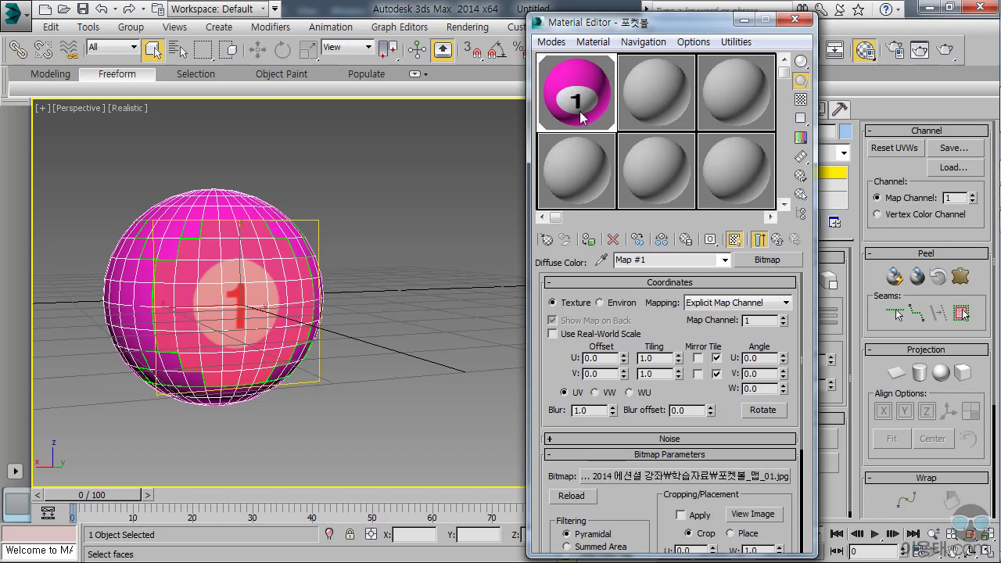
{"action": "left_click", "coordinate": [691, 476]}
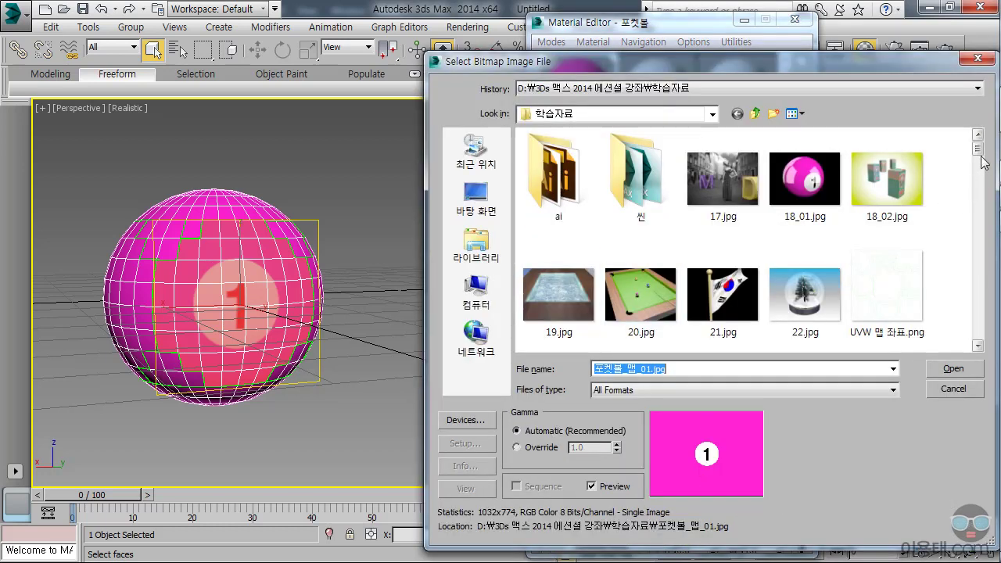
{"action": "scroll", "coordinate": [984, 168], "scroll_direction": "down", "scroll_amount": 5}
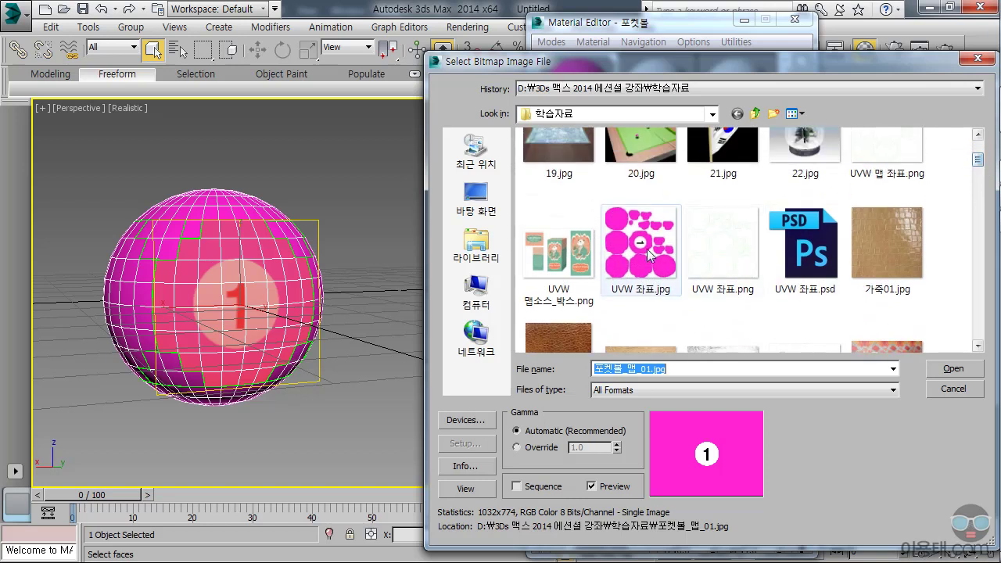
{"action": "left_click", "coordinate": [639, 261]}
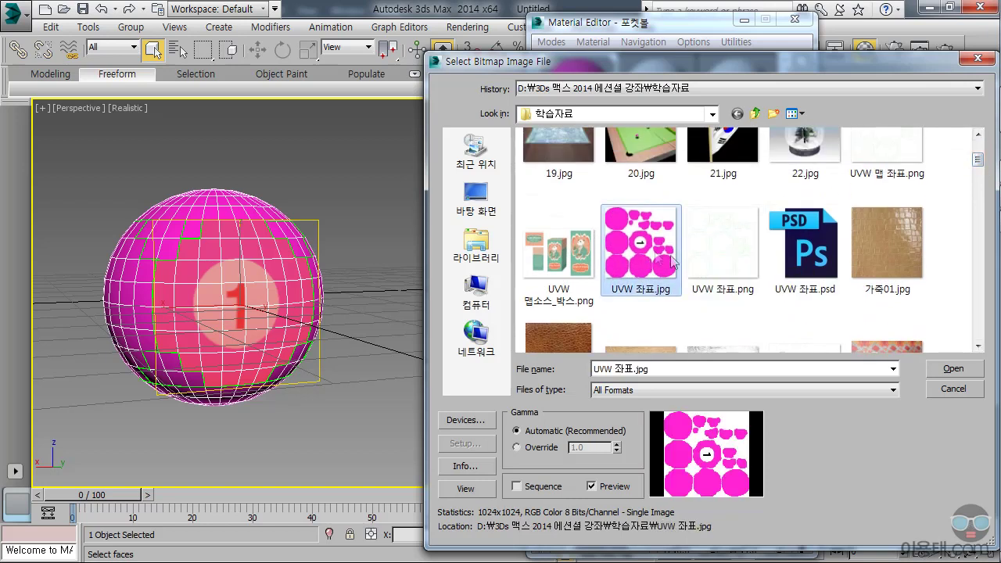
{"action": "left_click", "coordinate": [952, 371]}
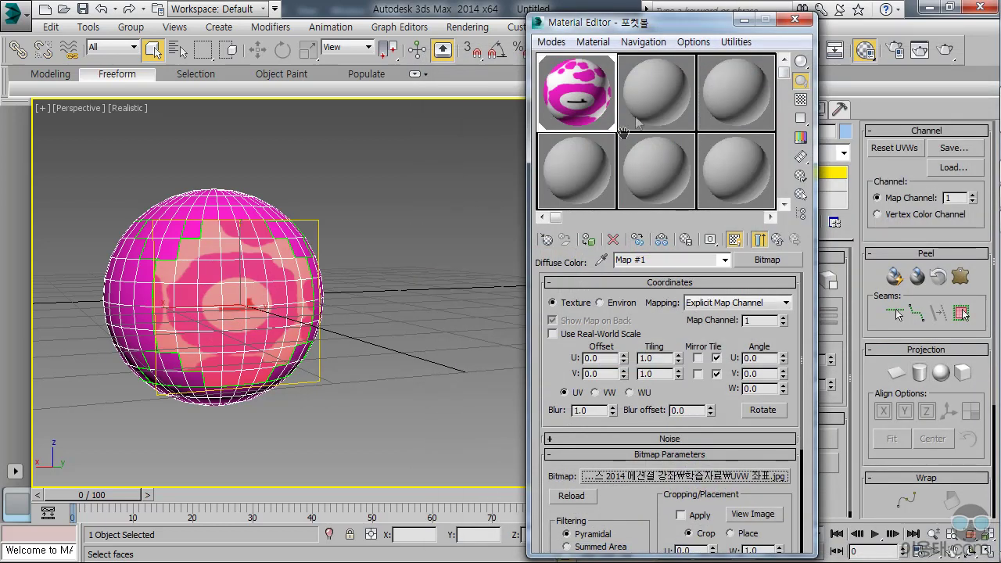
Step: Remove the sphere's existing Unwrap UVW modifier and apply a fresh Unwrap UVW modifier
{"action": "left_click_drag", "start_coordinate": [663, 26], "coordinate": [506, 20]}
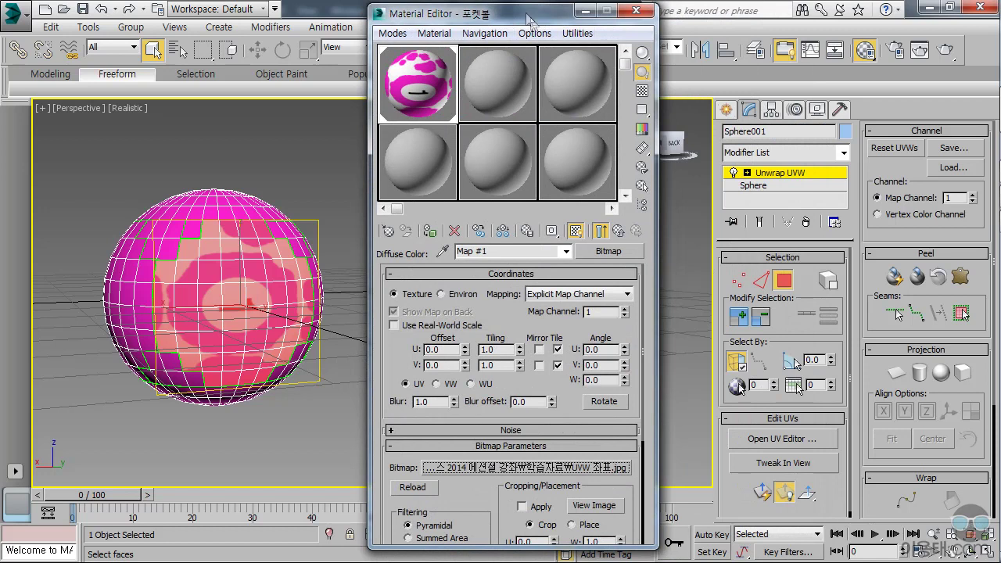
{"action": "left_click", "coordinate": [780, 179]}
{"action": "left_click", "coordinate": [806, 222]}
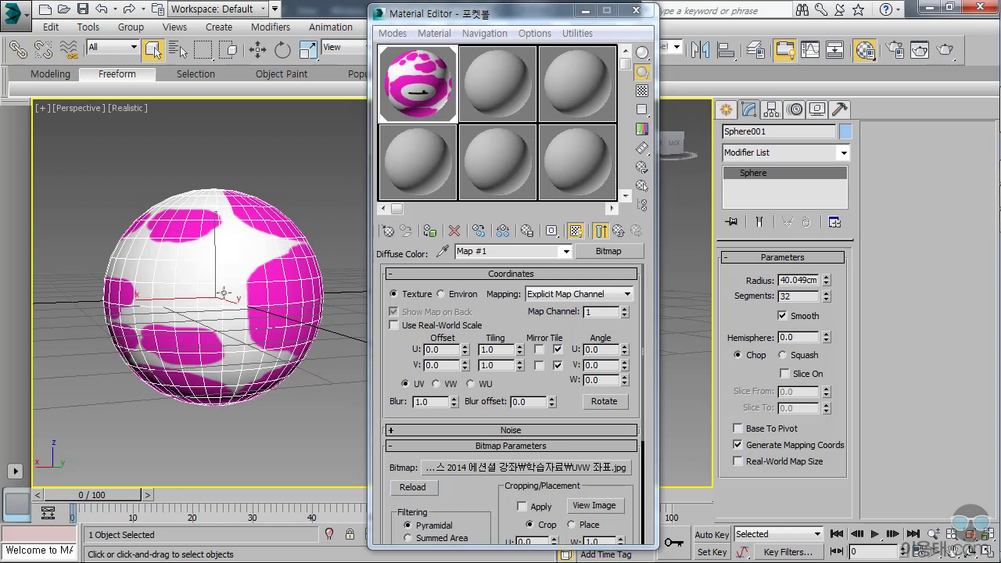
{"action": "left_click", "coordinate": [844, 152]}
{"action": "left_click_drag", "start_coordinate": [844, 179], "coordinate": [844, 480]}
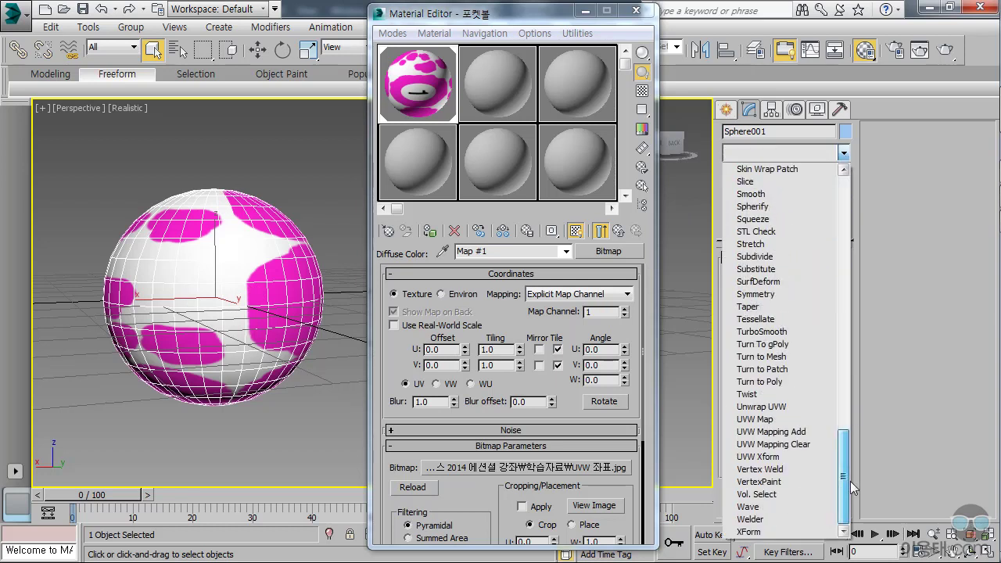
{"action": "left_click", "coordinate": [762, 406]}
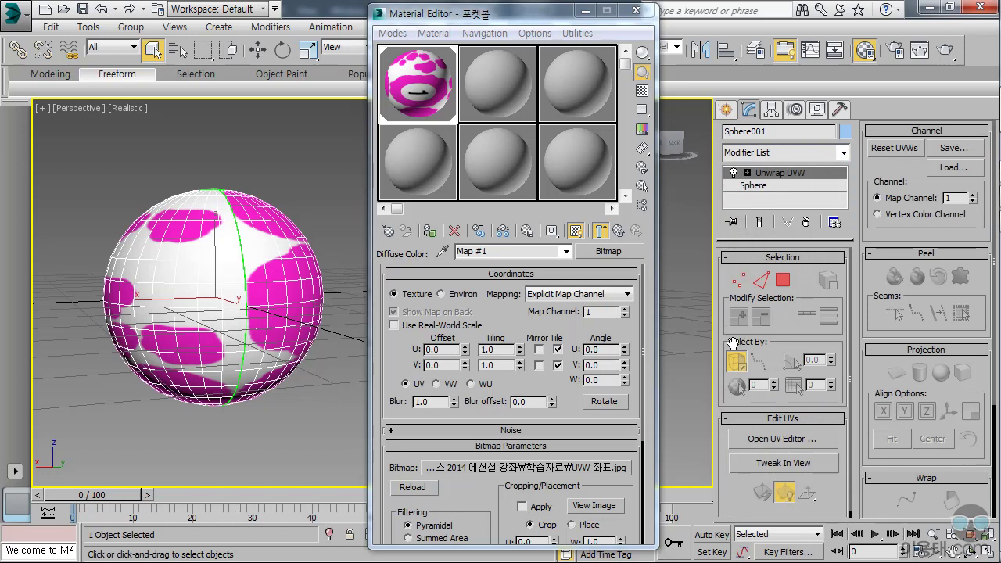
Step: Flatten the sphere's UV faces with a polygon angle of 45 and spacing of 0.02
{"action": "left_click", "coordinate": [777, 439]}
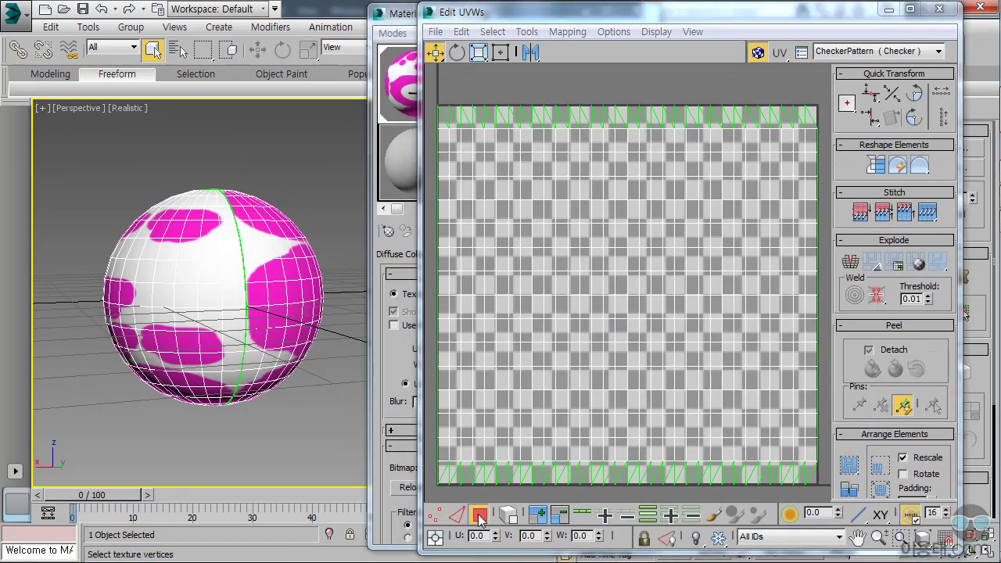
{"action": "left_click", "coordinate": [566, 31]}
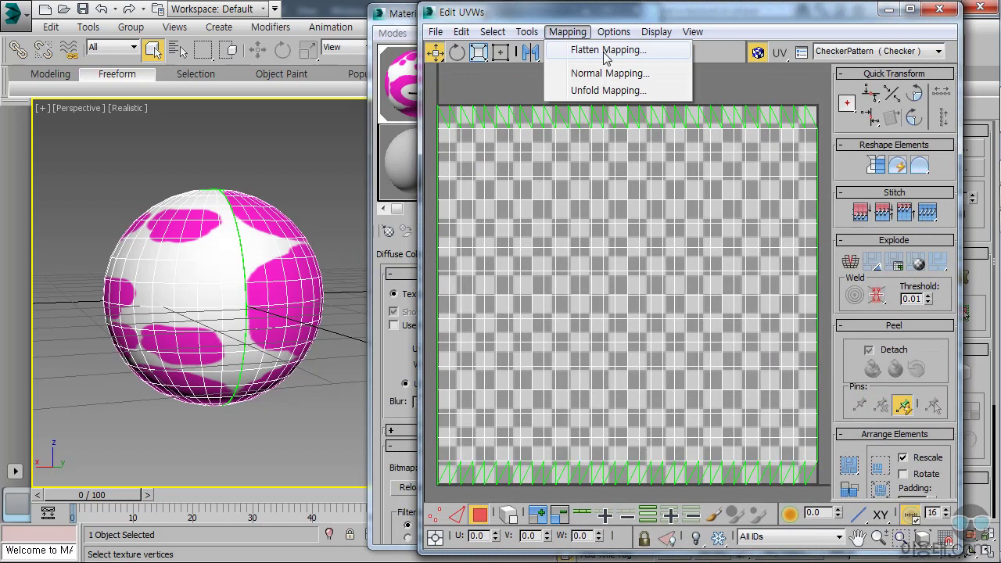
{"action": "left_click", "coordinate": [602, 52]}
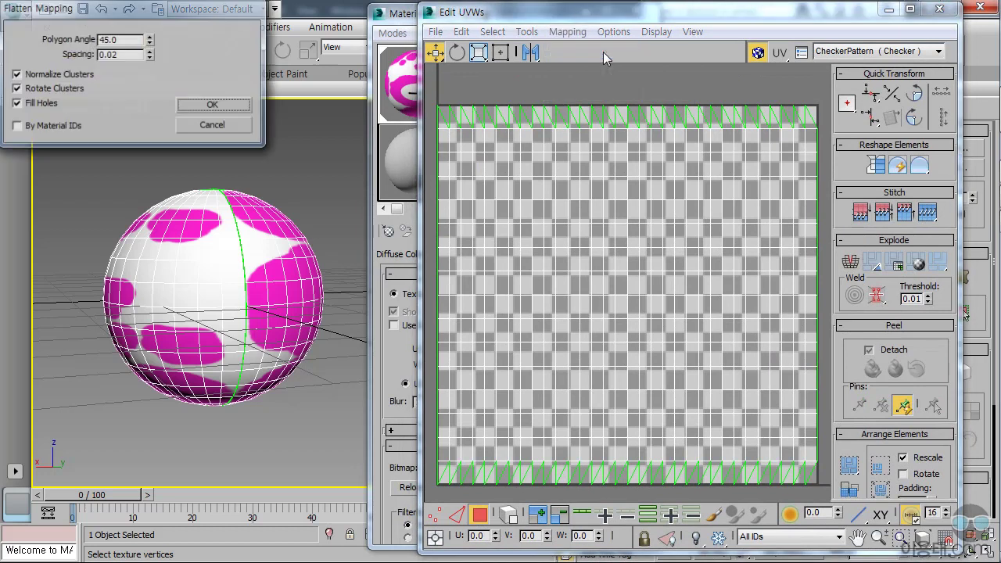
{"action": "left_click", "coordinate": [225, 103]}
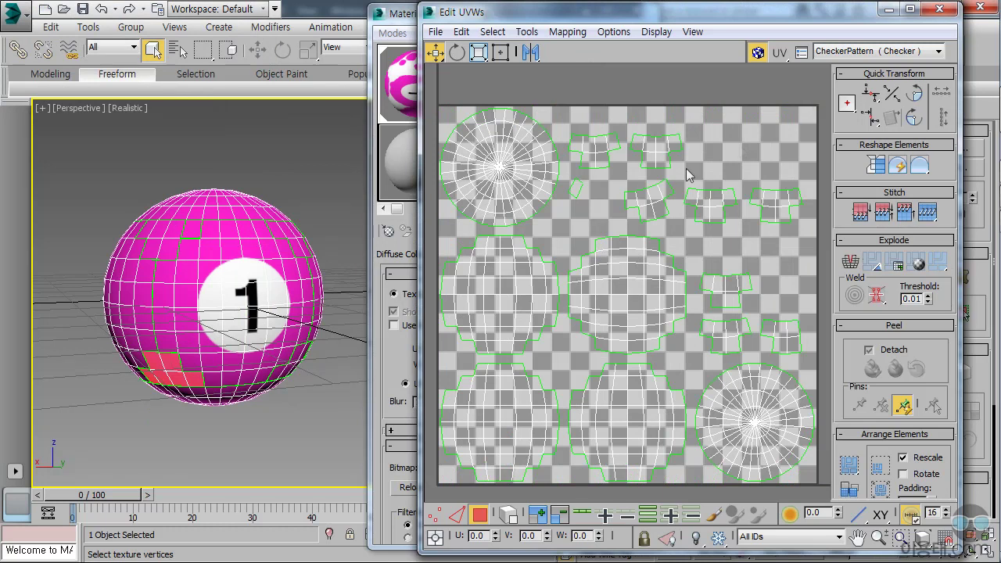
Step: Display Map #1 (UVW 좌표.jpg) behind the flattened UVs and inspect the texture on the sphere
{"action": "left_click", "coordinate": [939, 51]}
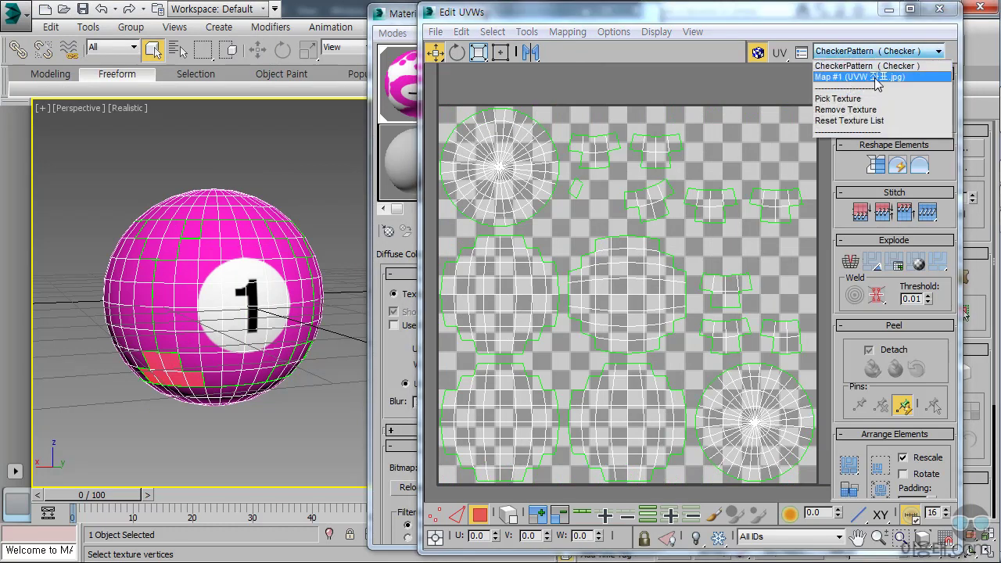
{"action": "left_click", "coordinate": [876, 77]}
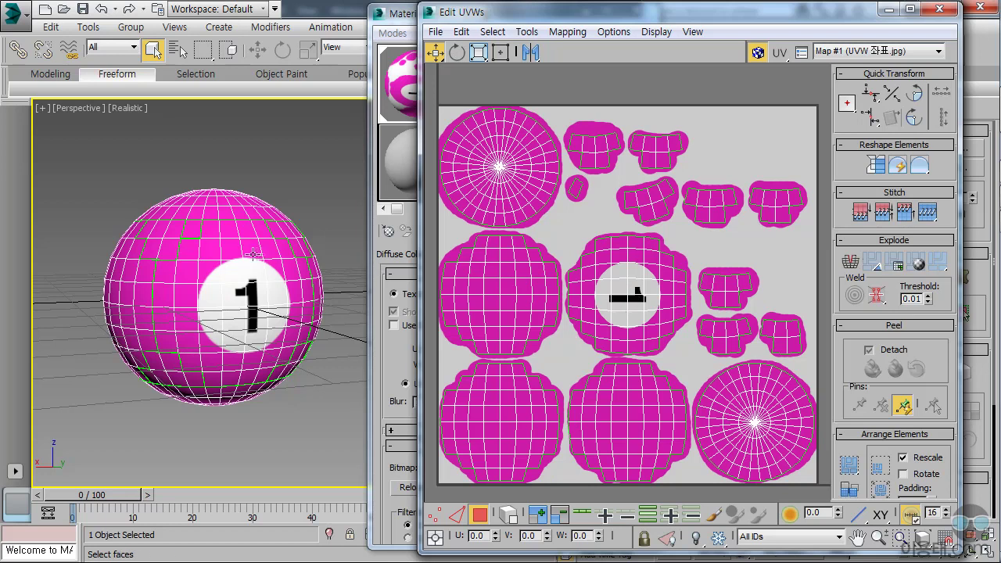
{"action": "middle_click_drag", "start_coordinate": [166, 262], "coordinate": [167, 286], "text": "alt"}
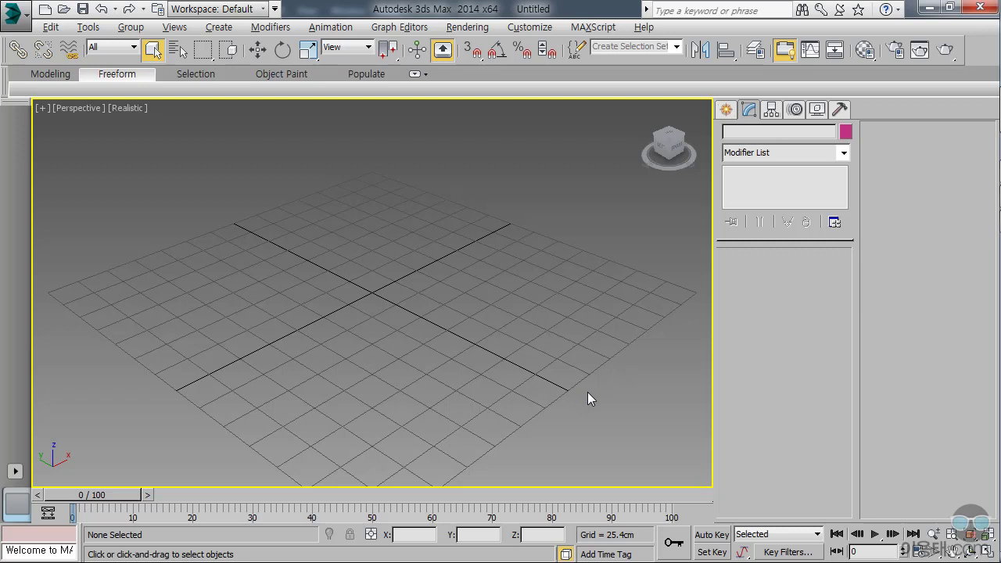
Step: Create a tall box about 74 cm long, 86 cm wide and 147 cm high near the centre of the empty grid
{"action": "left_click", "coordinate": [726, 111]}
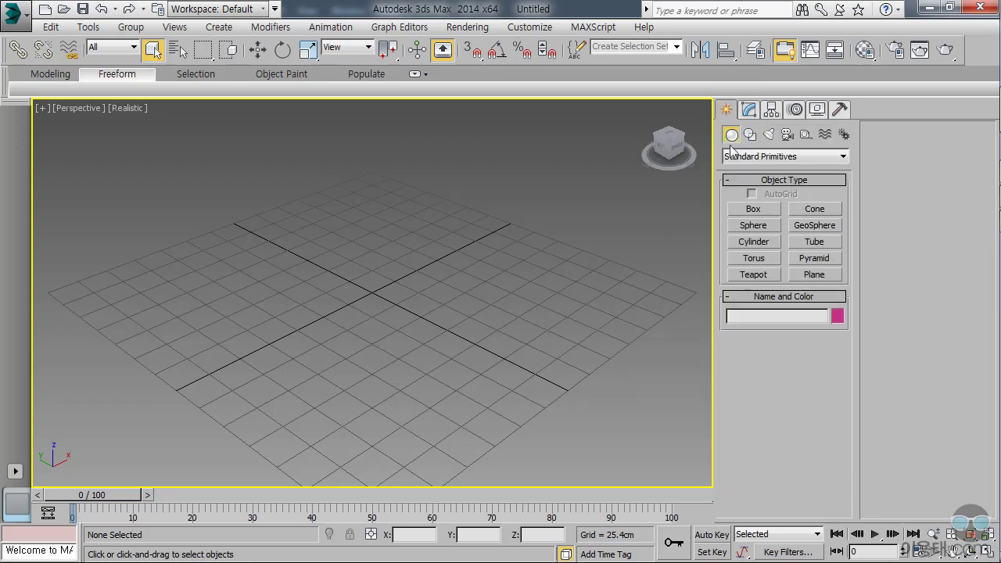
{"action": "left_click", "coordinate": [750, 211]}
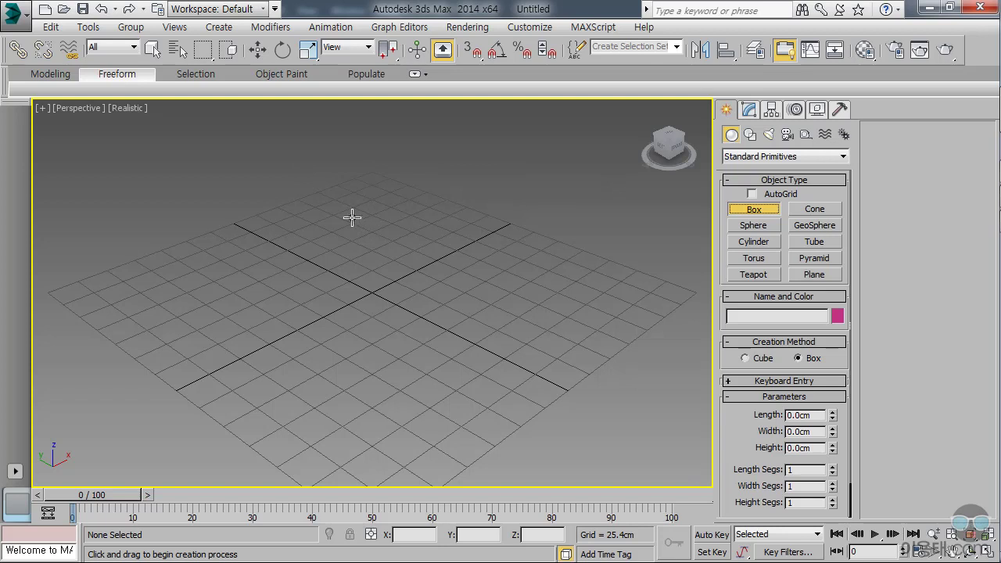
{"action": "left_click_drag", "start_coordinate": [326, 306], "coordinate": [477, 297]}
{"action": "left_click", "coordinate": [551, 185]}
{"action": "middle_click_drag", "start_coordinate": [569, 203], "coordinate": [525, 254]}
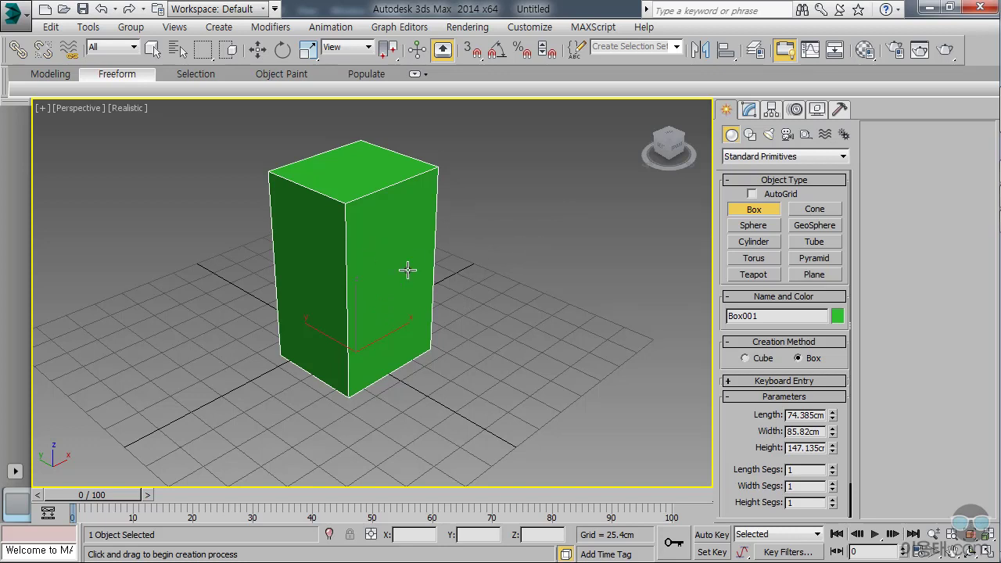
Step: Name the unused second material 박스
{"action": "left_click", "coordinate": [864, 52]}
{"action": "left_click_drag", "start_coordinate": [547, 11], "coordinate": [815, 18]}
{"action": "left_click", "coordinate": [761, 93]}
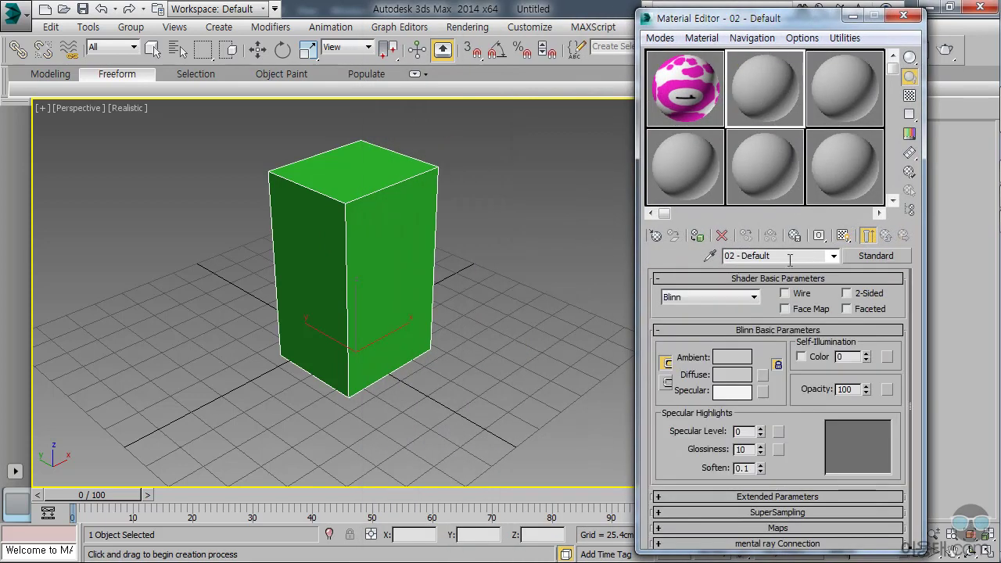
{"action": "type", "text": "박스"}
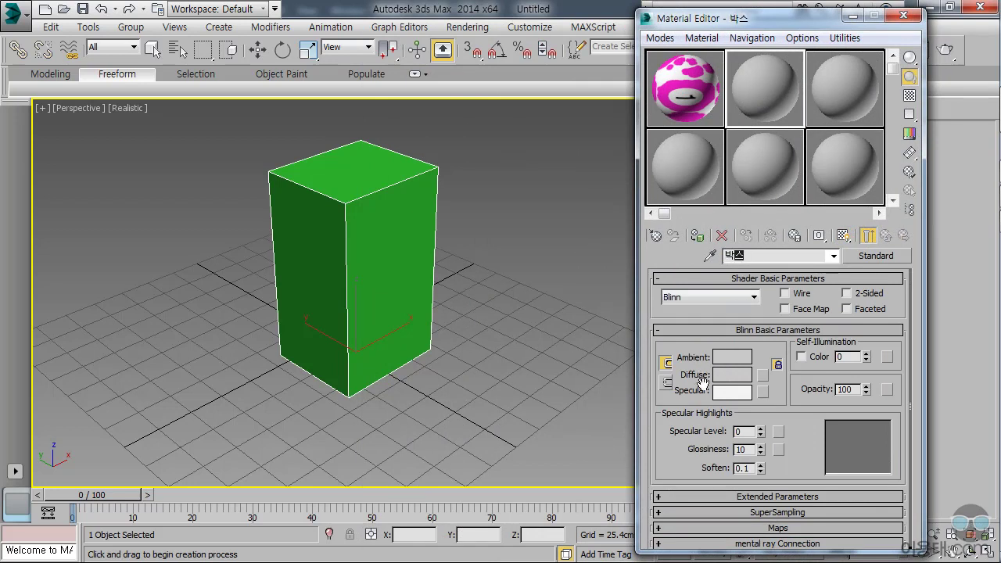
Step: Assign UVW 맵소스_박스.png as the 박스 material's diffuse bitmap and change its preview sample to a cube
{"action": "left_click", "coordinate": [763, 376]}
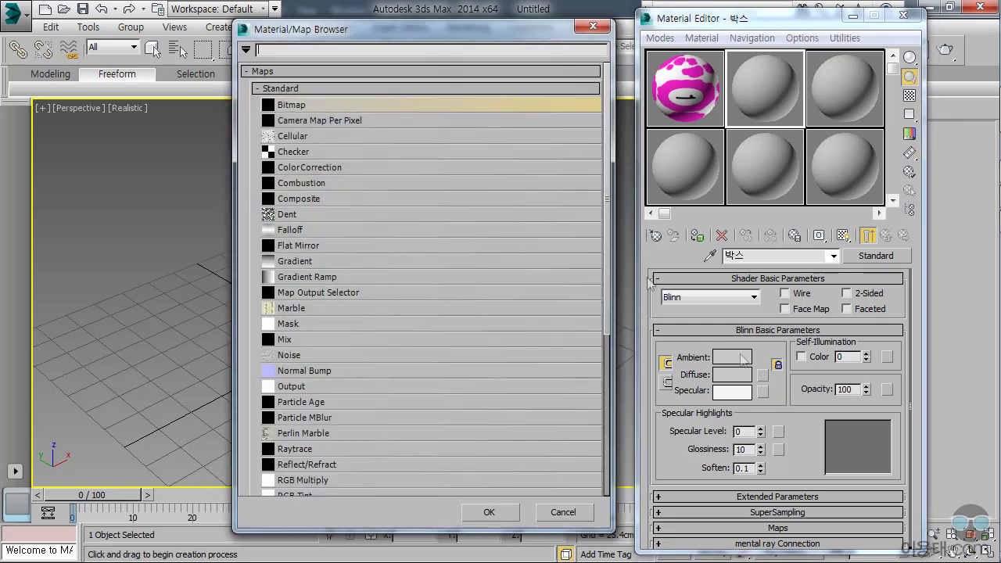
{"action": "double_click", "coordinate": [309, 103]}
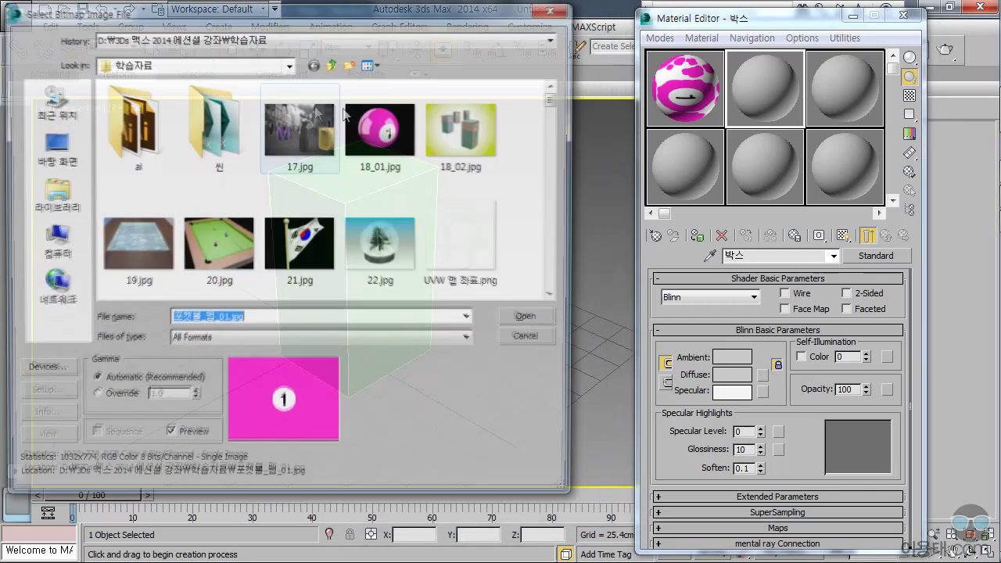
{"action": "scroll", "coordinate": [556, 102], "scroll_direction": "down", "scroll_amount": 1}
{"action": "scroll", "coordinate": [556, 98], "scroll_direction": "up", "scroll_amount": 1}
{"action": "scroll", "coordinate": [557, 99], "scroll_direction": "down", "scroll_amount": 1}
{"action": "scroll", "coordinate": [557, 99], "scroll_direction": "up", "scroll_amount": 1}
{"action": "scroll", "coordinate": [459, 140], "scroll_direction": "down", "scroll_amount": 5}
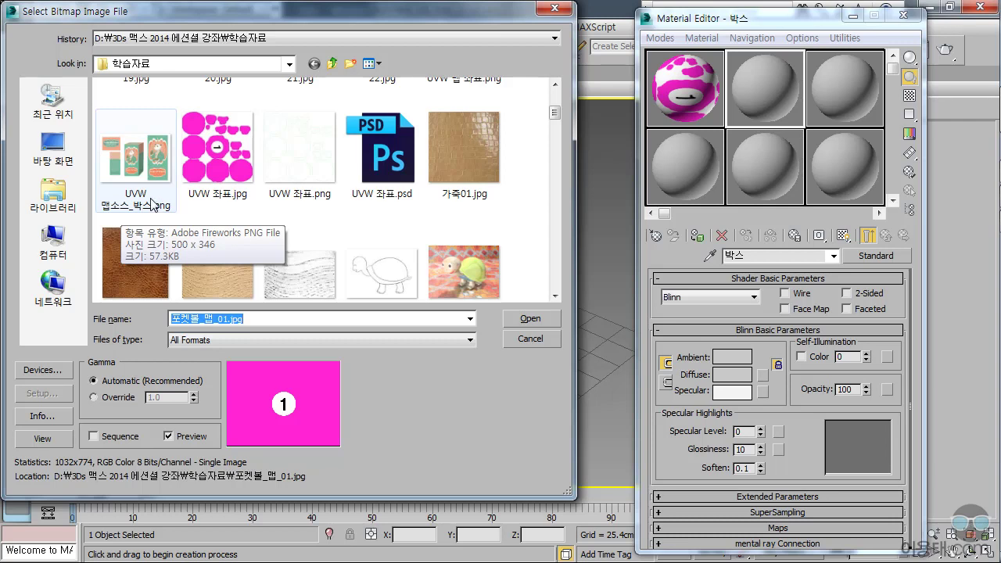
{"action": "left_click", "coordinate": [148, 199]}
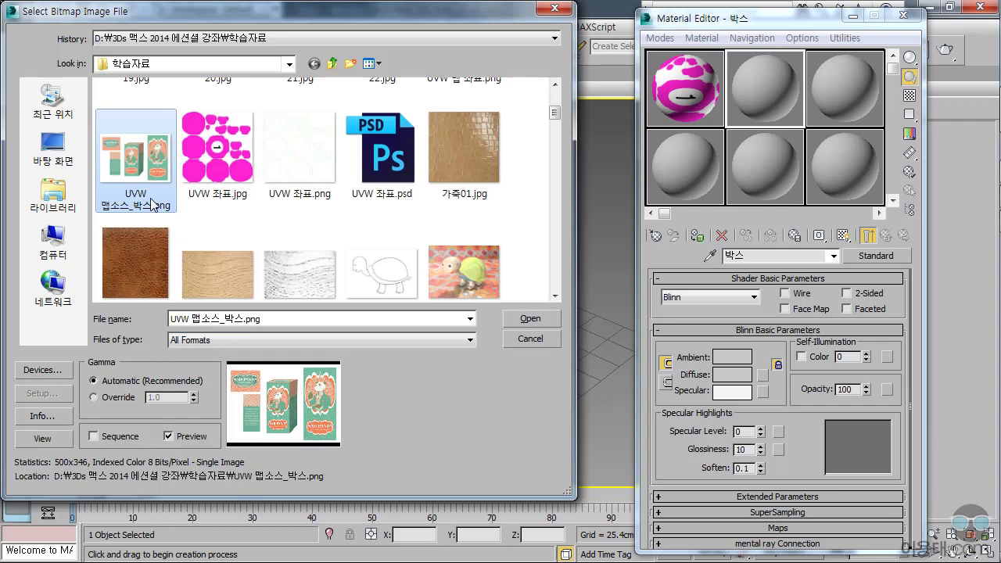
{"action": "left_click", "coordinate": [530, 319]}
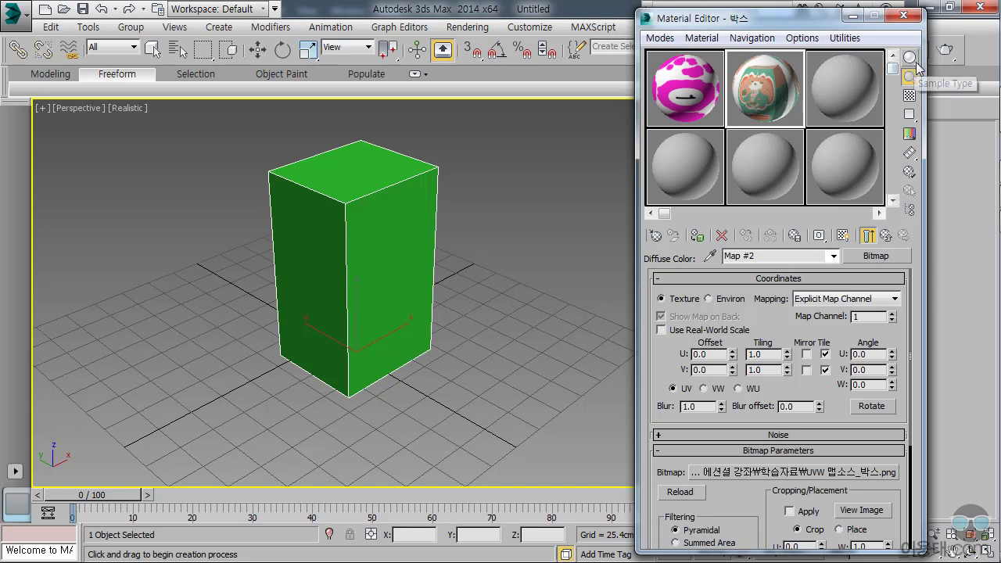
{"action": "left_click_drag", "start_coordinate": [913, 61], "coordinate": [966, 61]}
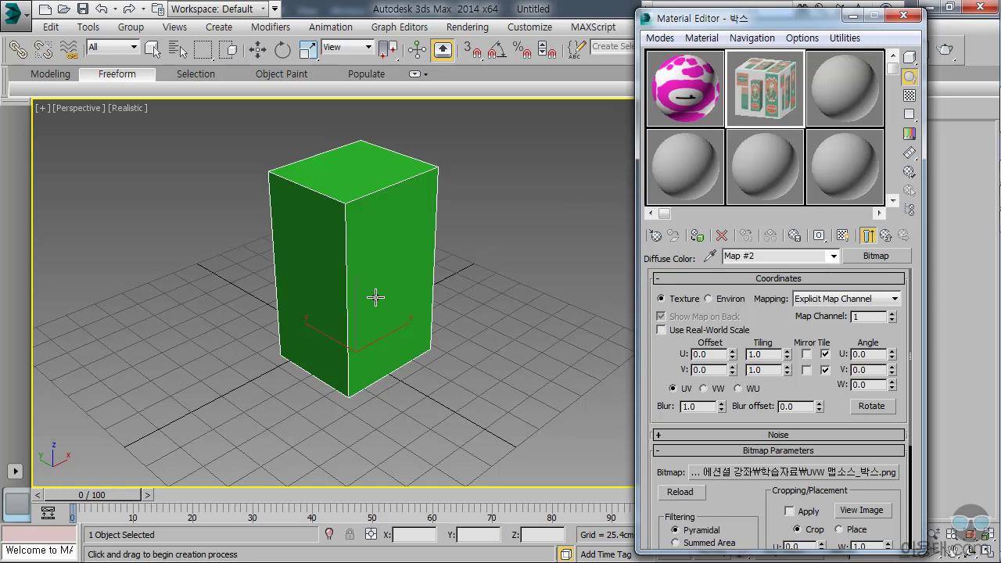
Step: Apply the 박스 material to the box with its bitmap shown in the viewport, and test-render the perspective view
{"action": "left_click", "coordinate": [697, 236]}
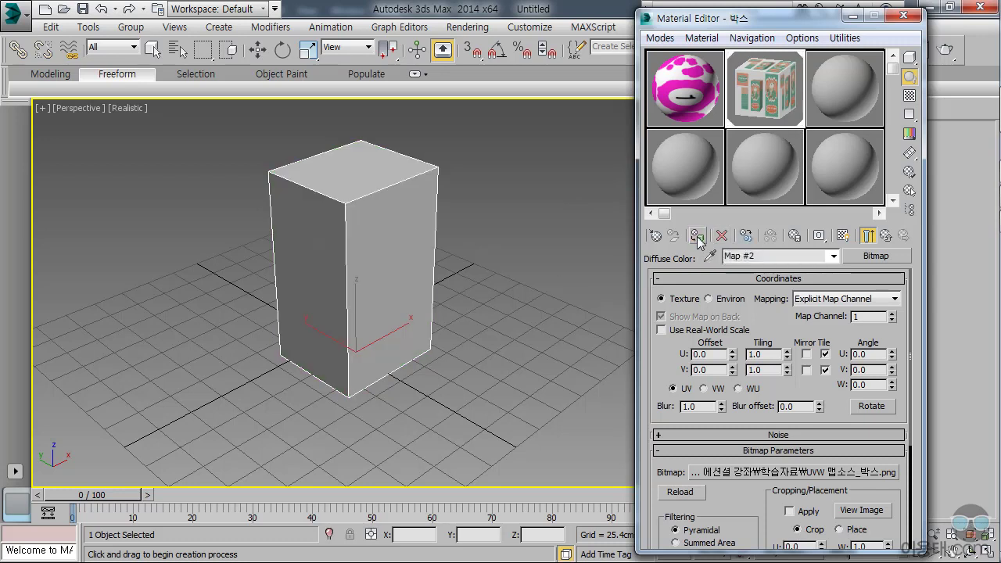
{"action": "left_click", "coordinate": [843, 236]}
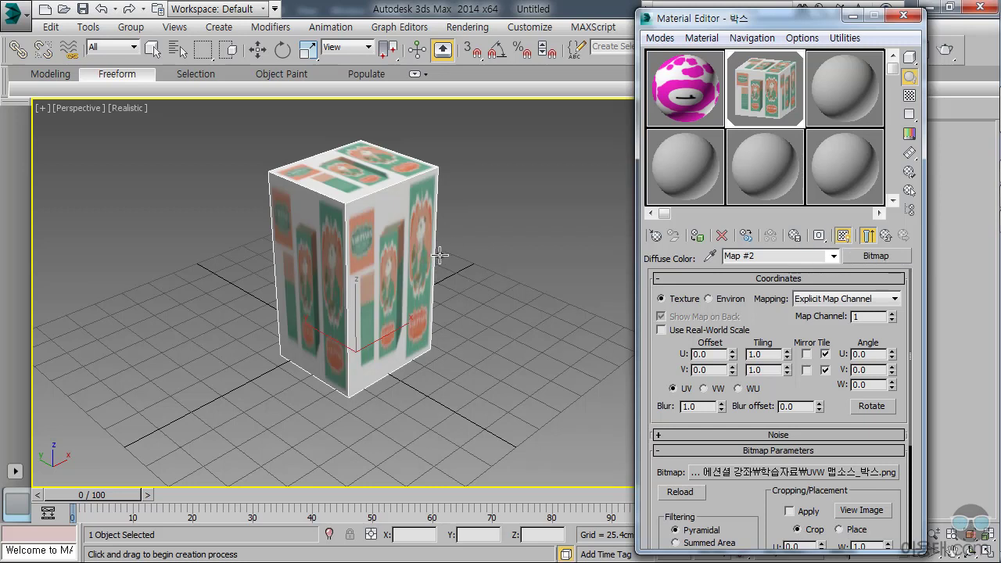
{"action": "left_click", "coordinate": [949, 54]}
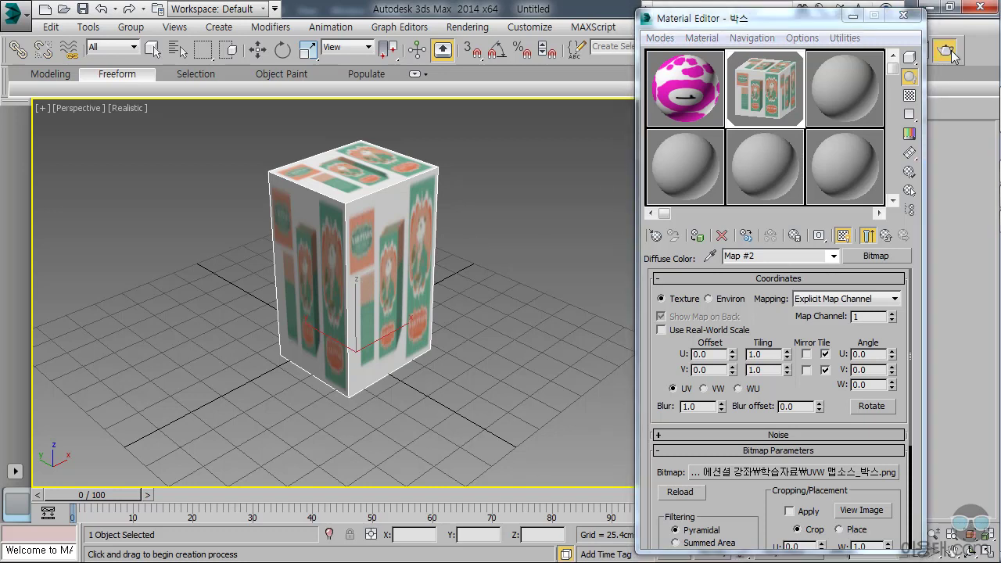
{"action": "left_click", "coordinate": [552, 29]}
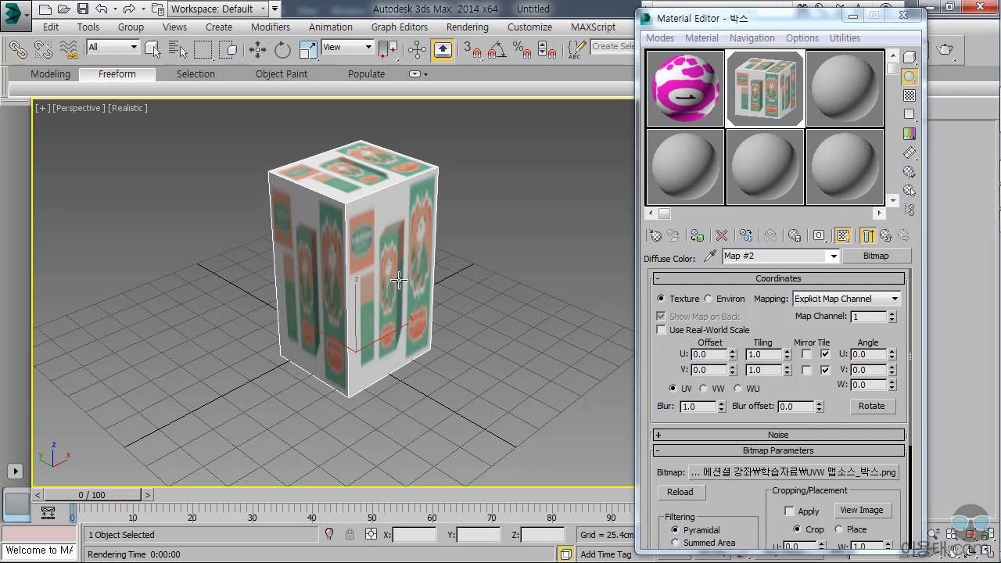
{"action": "left_click", "coordinate": [904, 18]}
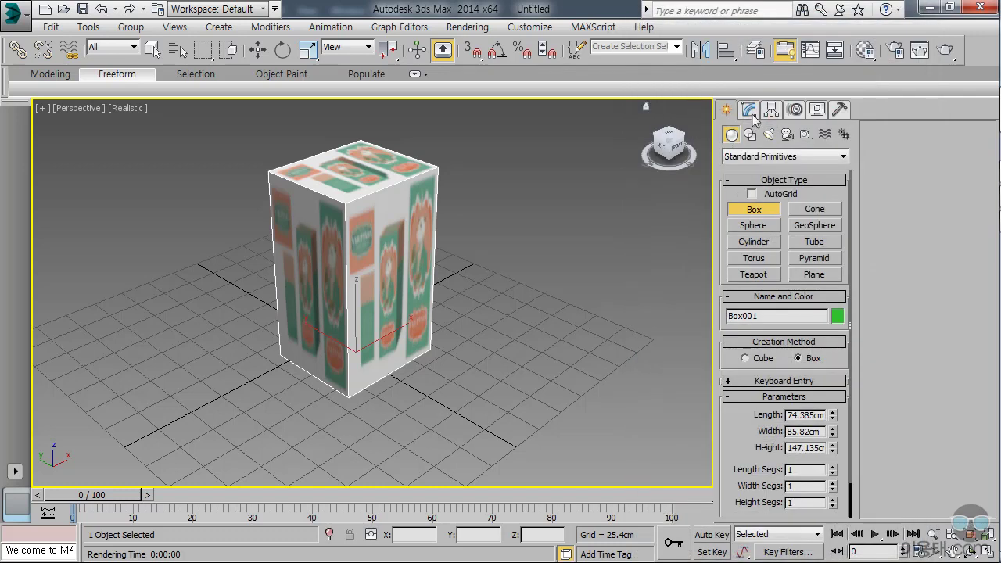
Step: Add an Unwrap UVW modifier to the box and open its UV editor beside the model
{"action": "left_click", "coordinate": [751, 111]}
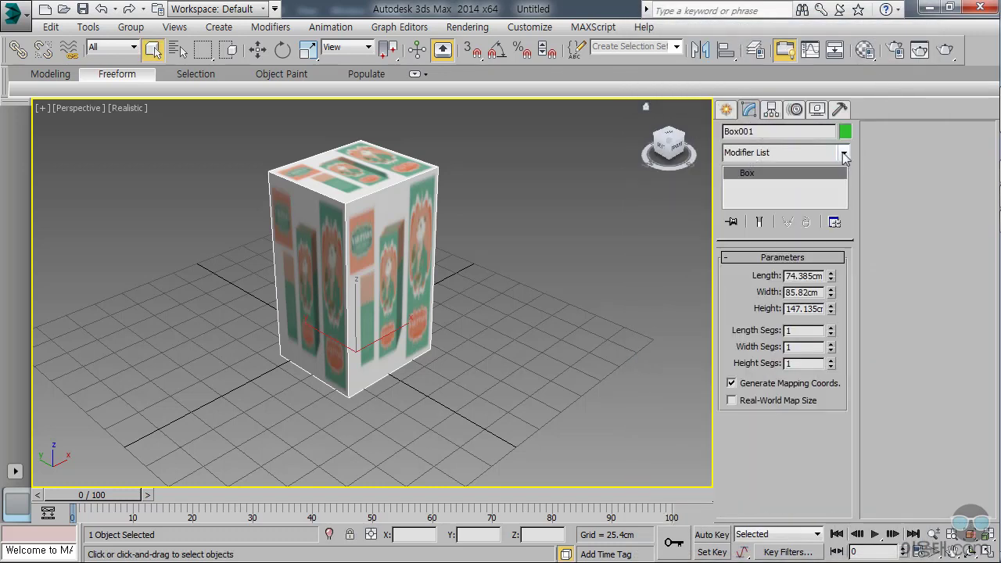
{"action": "left_click", "coordinate": [844, 155]}
{"action": "scroll", "coordinate": [777, 391], "scroll_direction": "down", "scroll_amount": 20}
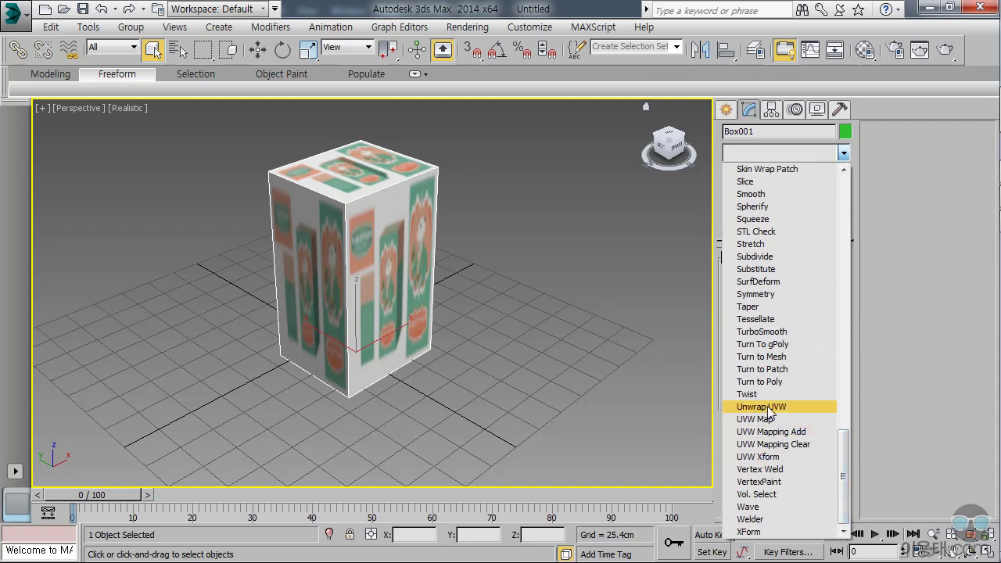
{"action": "left_click", "coordinate": [768, 409]}
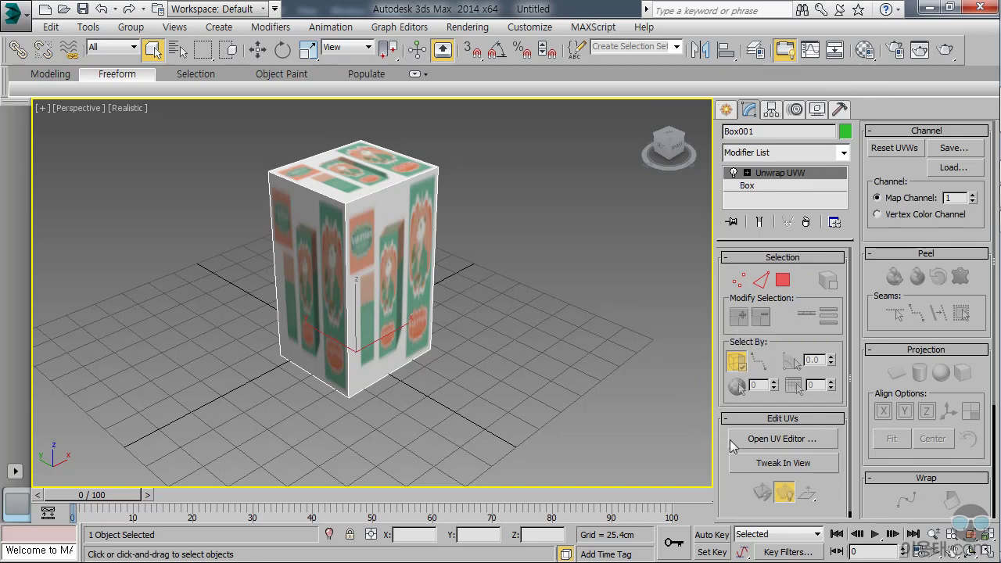
{"action": "left_click", "coordinate": [784, 441]}
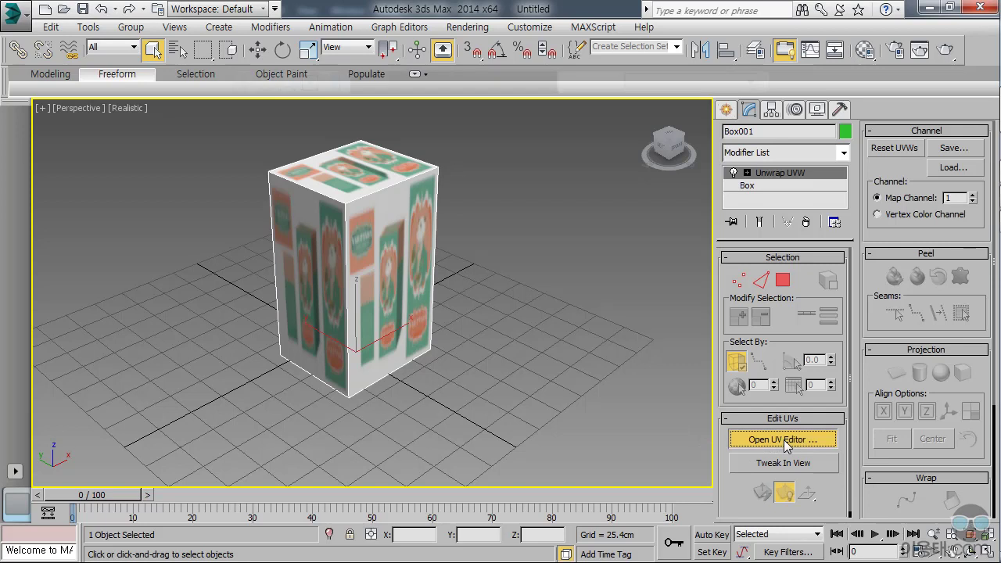
{"action": "left_click_drag", "start_coordinate": [376, 78], "coordinate": [813, 21]}
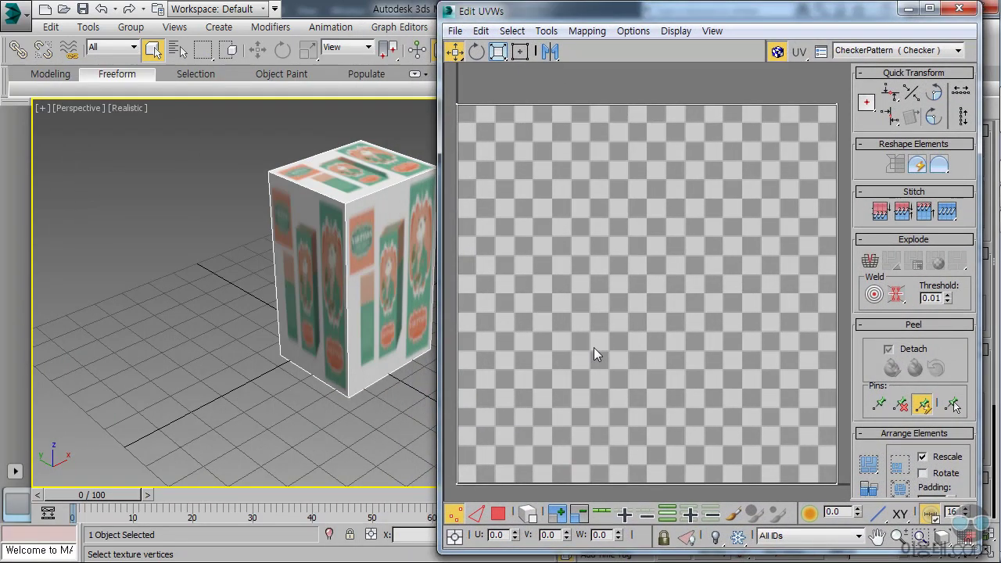
Step: Switch UV editing to polygons and apply Flatten Mapping to the box's faces
{"action": "left_click", "coordinate": [498, 515]}
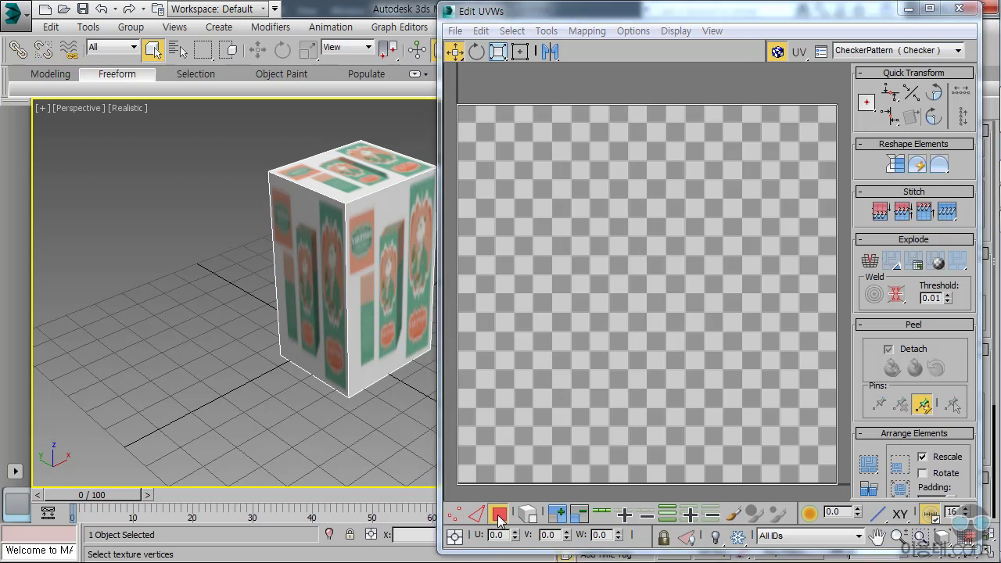
{"action": "left_click", "coordinate": [587, 30]}
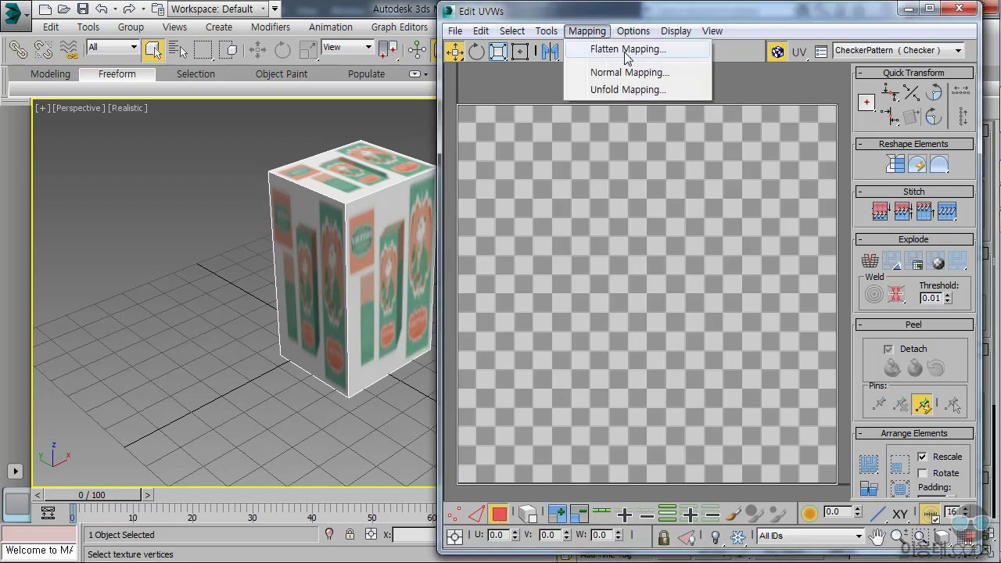
{"action": "left_click", "coordinate": [619, 50]}
{"action": "left_click", "coordinate": [223, 109]}
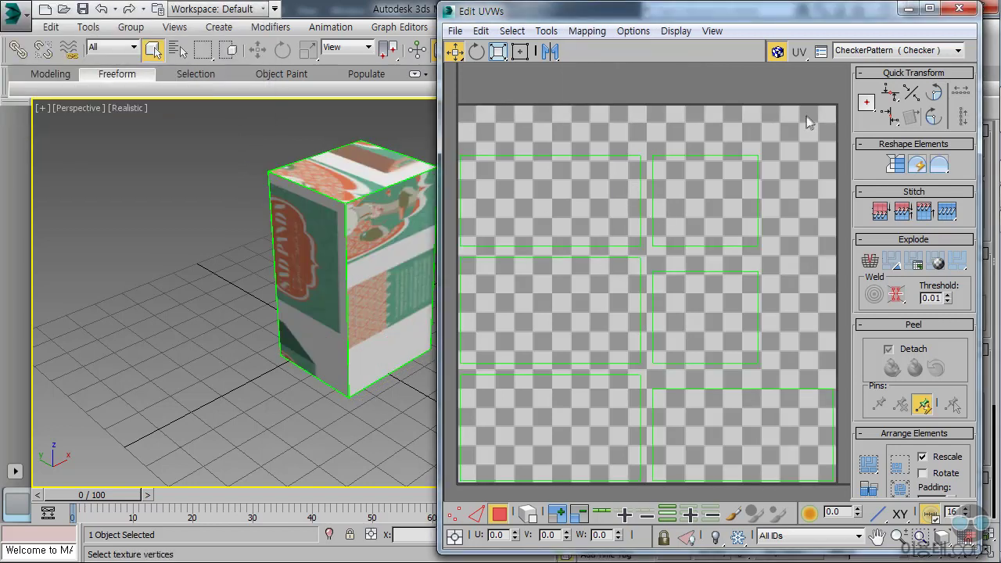
Step: Show Map #2 (UVW 맵소스_박스.png) behind the flattened UVs, keeping both the box and the whole bitmap in view
{"action": "left_click", "coordinate": [958, 50]}
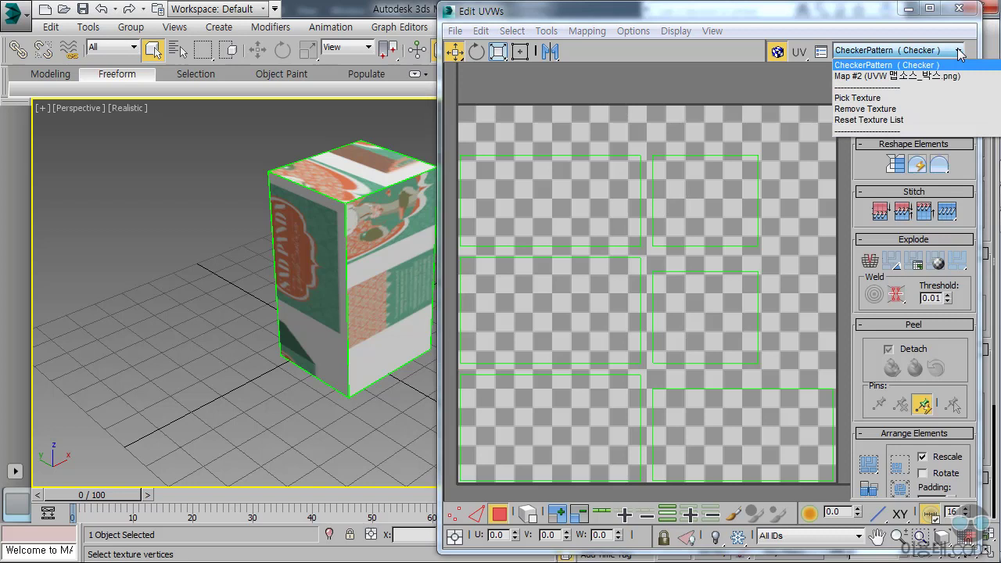
{"action": "left_click", "coordinate": [915, 76]}
{"action": "left_click_drag", "start_coordinate": [440, 241], "coordinate": [254, 240]}
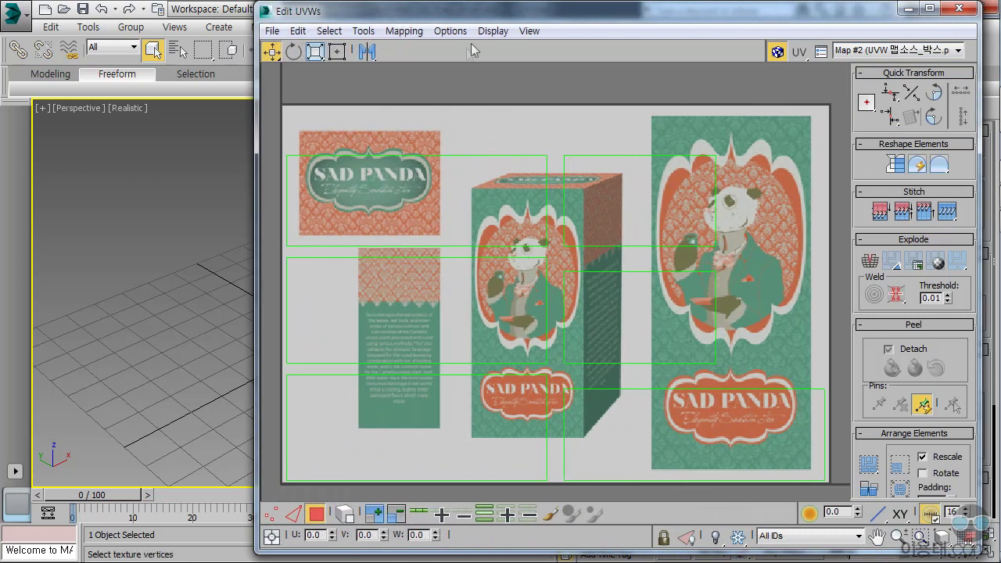
{"action": "left_click_drag", "start_coordinate": [485, 13], "coordinate": [546, 13]}
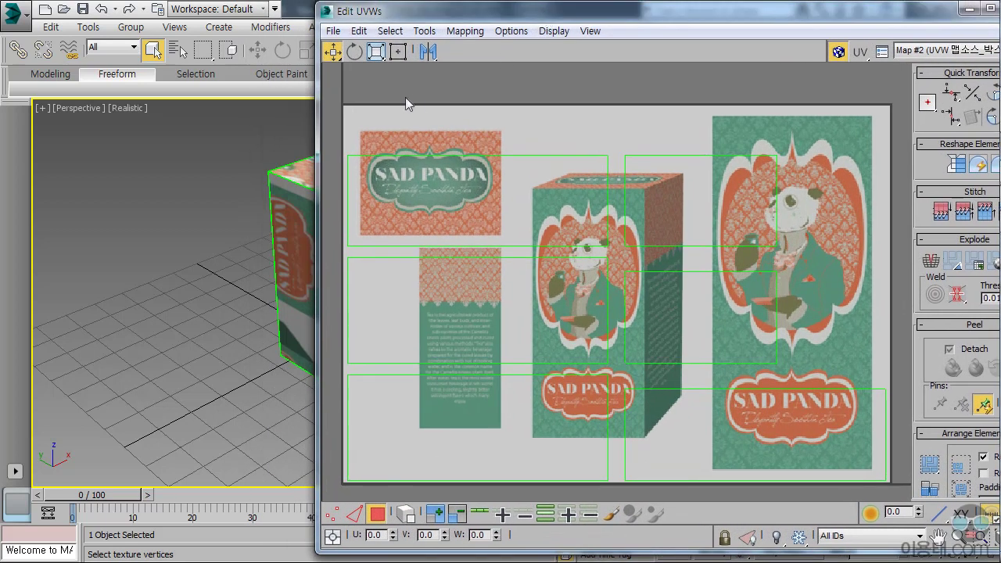
{"action": "middle_click_drag", "start_coordinate": [235, 268], "coordinate": [79, 279], "text": "alt"}
{"action": "left_click", "coordinate": [410, 269]}
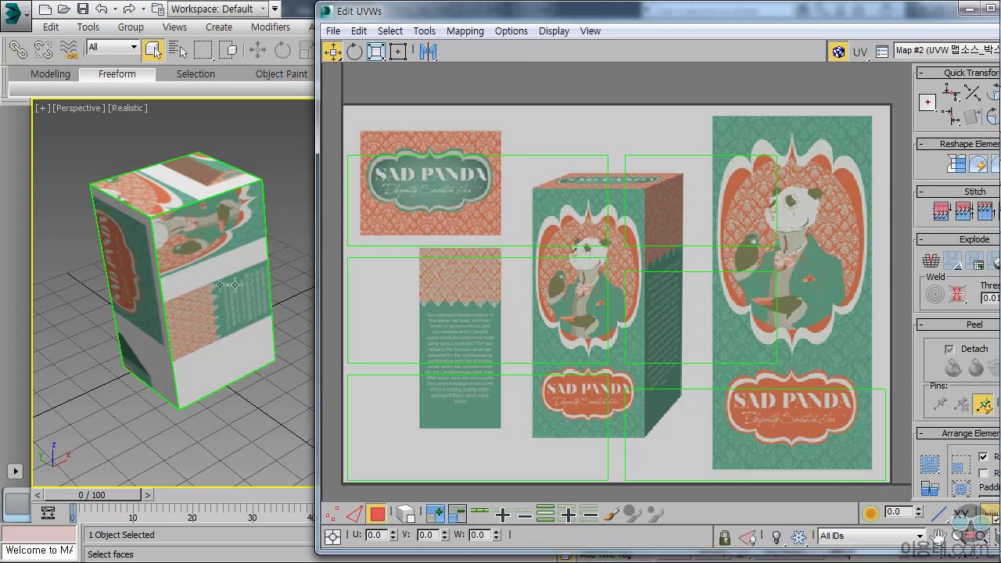
Step: Move the UVs of the box's wide front face onto the bitmap's large panda panel and stretch them to its outline
{"action": "left_click", "coordinate": [226, 286]}
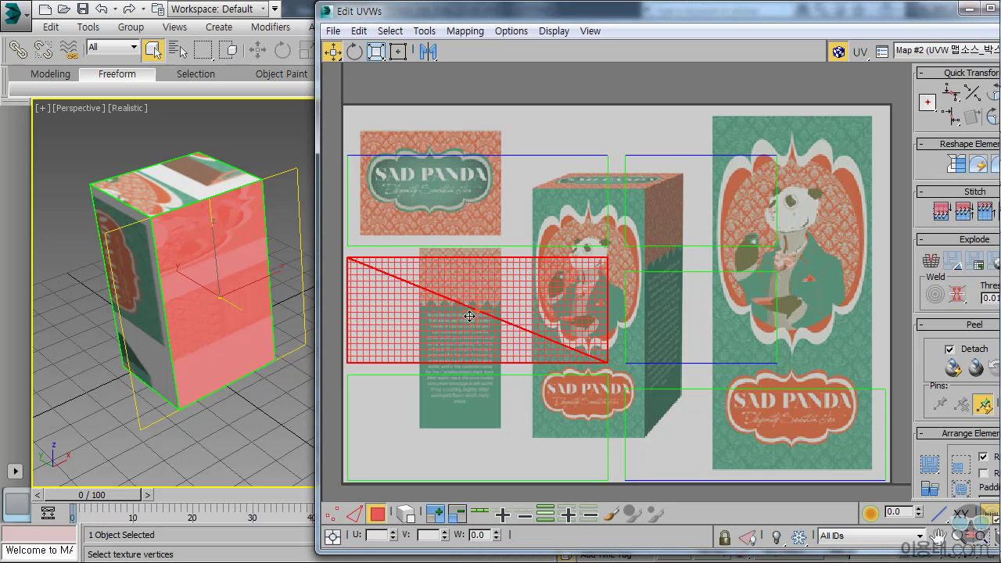
{"action": "left_click_drag", "start_coordinate": [495, 298], "coordinate": [520, 314]}
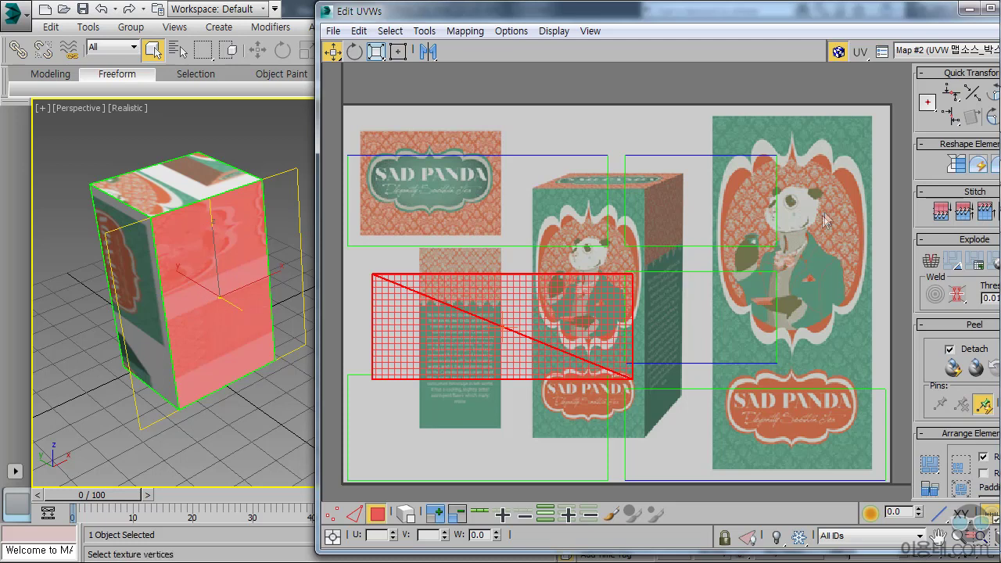
{"action": "left_click_drag", "start_coordinate": [587, 310], "coordinate": [824, 154]}
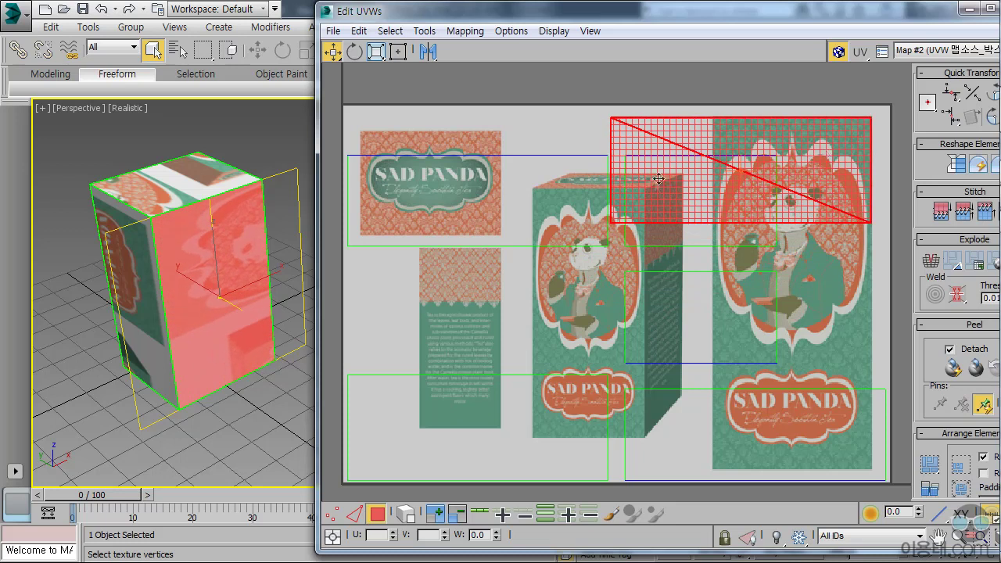
{"action": "left_click", "coordinate": [400, 52]}
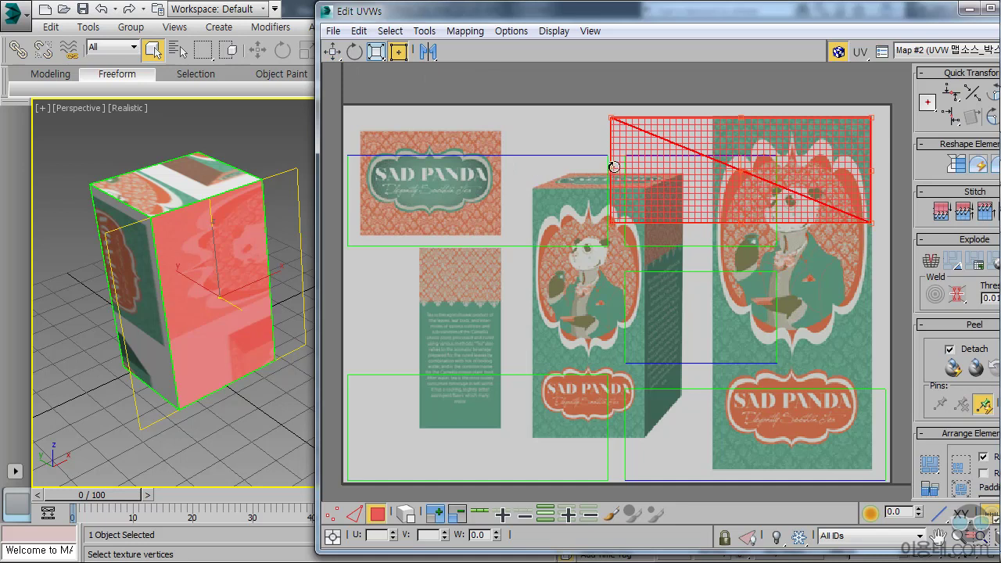
{"action": "left_click_drag", "start_coordinate": [609, 117], "coordinate": [715, 116]}
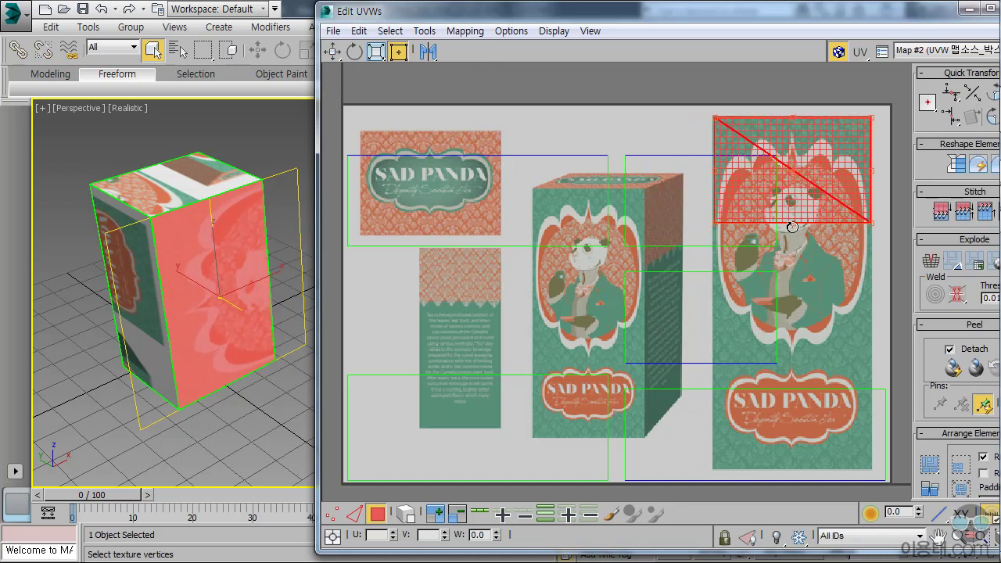
{"action": "left_click_drag", "start_coordinate": [713, 223], "coordinate": [714, 468]}
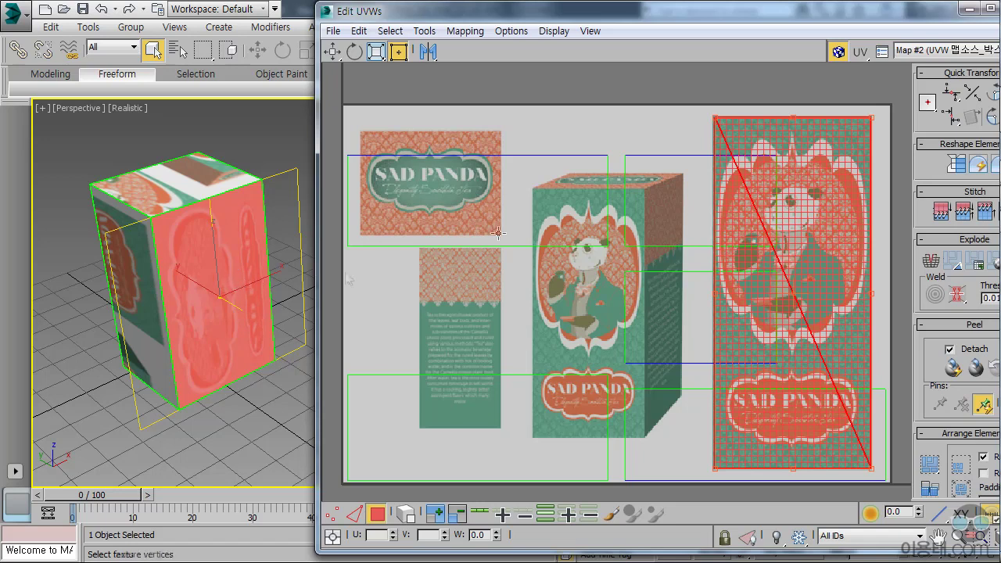
Step: Rotate the front face's UVs a quarter turn and refit them to the large panda panel so the artwork stands upright
{"action": "left_click_drag", "start_coordinate": [793, 121], "coordinate": [681, 293]}
{"action": "left_click_drag", "start_coordinate": [616, 215], "coordinate": [719, 115]}
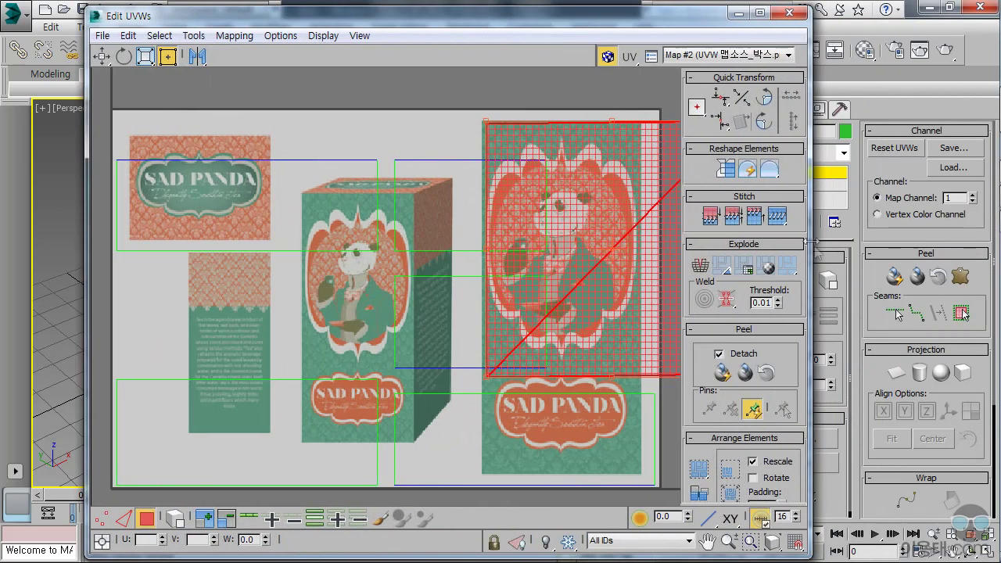
{"action": "left_click_drag", "start_coordinate": [809, 265], "coordinate": [944, 262]}
{"action": "left_click_drag", "start_coordinate": [802, 119], "coordinate": [706, 121]}
{"action": "left_click_drag", "start_coordinate": [707, 376], "coordinate": [707, 474]}
{"action": "left_click_drag", "start_coordinate": [632, 123], "coordinate": [630, 125]}
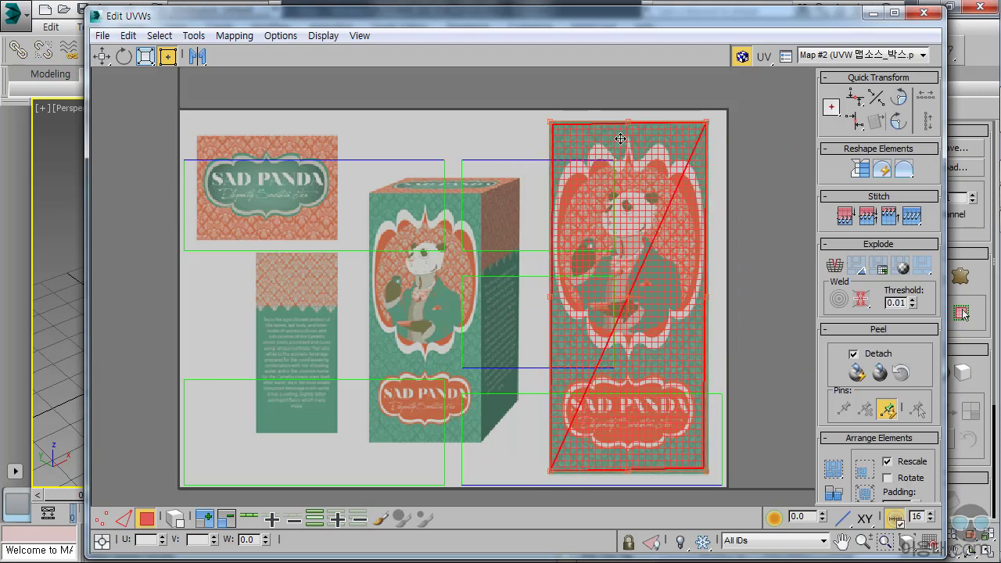
Step: Render the perspective view to check the panda artwork on the box's front face, and close the render
{"action": "left_click_drag", "start_coordinate": [86, 140], "coordinate": [436, 140]}
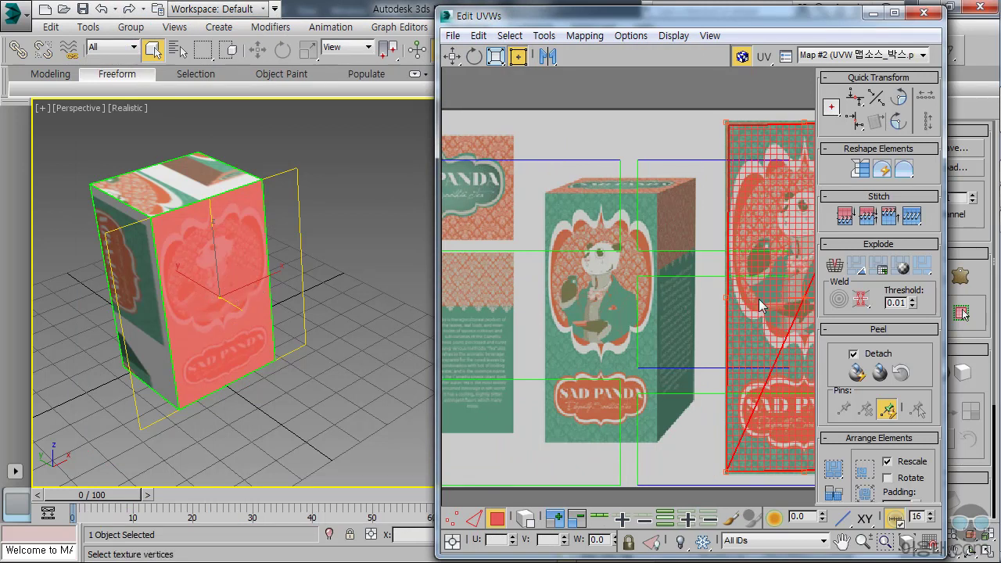
{"action": "left_click_drag", "start_coordinate": [436, 326], "coordinate": [343, 326]}
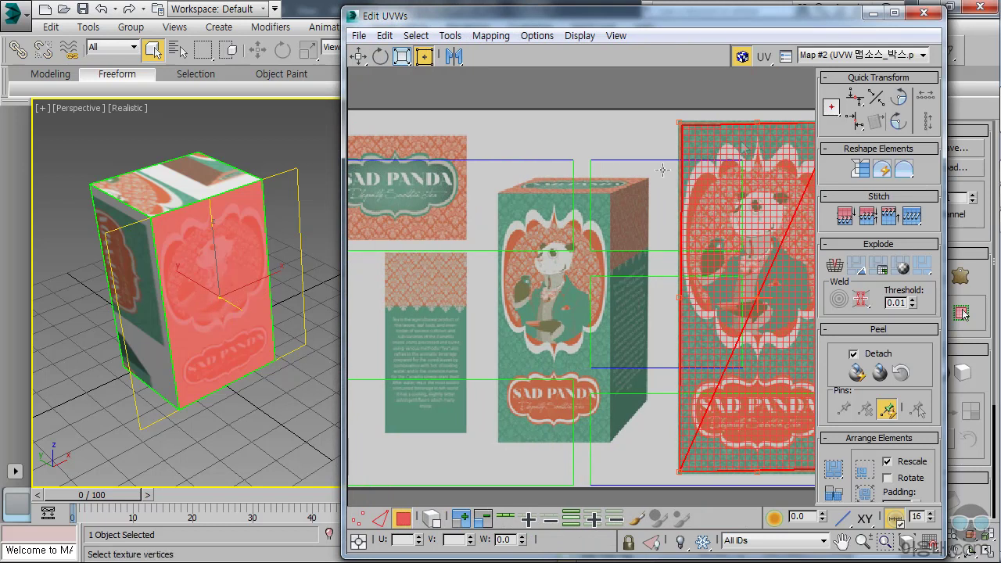
{"action": "left_click_drag", "start_coordinate": [828, 19], "coordinate": [782, 14]}
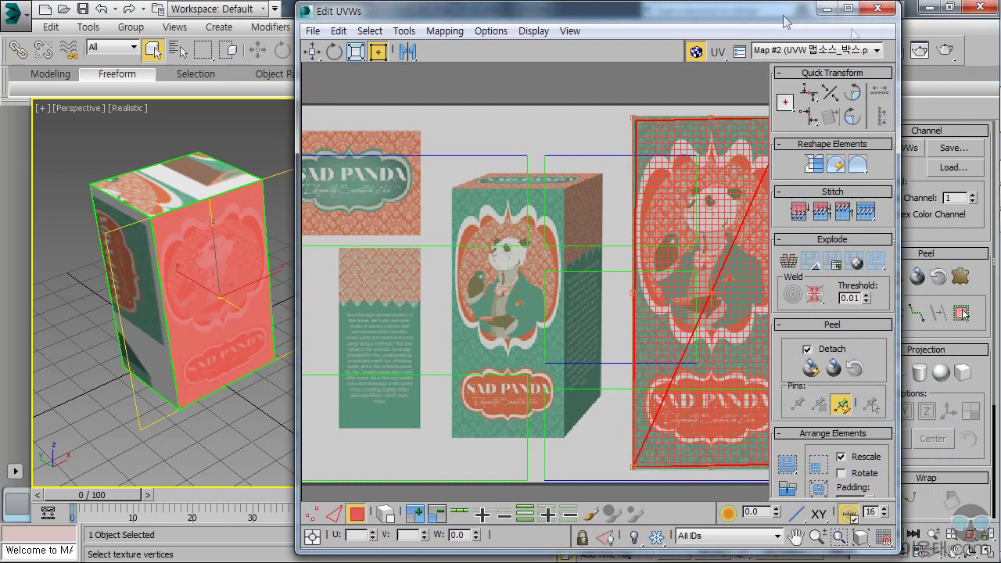
{"action": "left_click", "coordinate": [945, 50]}
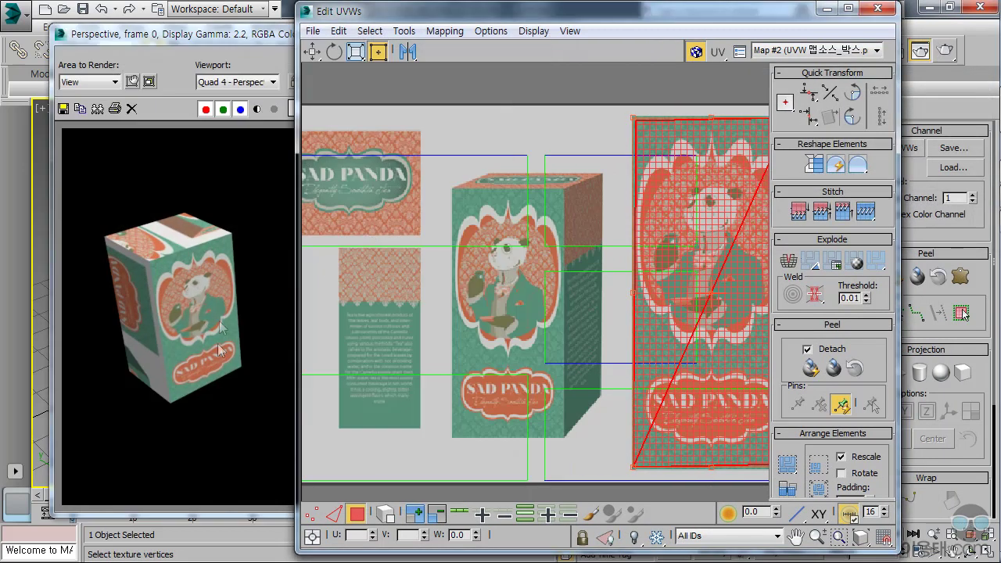
{"action": "left_click_drag", "start_coordinate": [756, 19], "coordinate": [800, 17]}
{"action": "left_click", "coordinate": [331, 47]}
{"action": "left_click", "coordinate": [561, 33]}
Step: Fit the UVs of the box's top face to the bitmap's orange SAD PANDA label panel
{"action": "left_click_drag", "start_coordinate": [339, 254], "coordinate": [307, 254]}
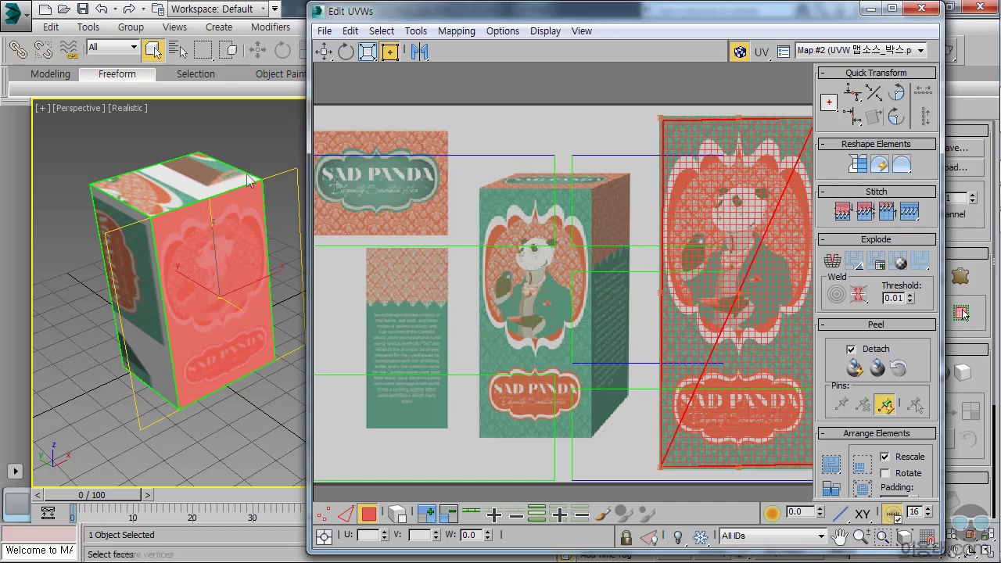
{"action": "left_click_drag", "start_coordinate": [808, 18], "coordinate": [858, 18]}
{"action": "left_click_drag", "start_coordinate": [358, 260], "coordinate": [323, 260]}
{"action": "left_click", "coordinate": [182, 190]}
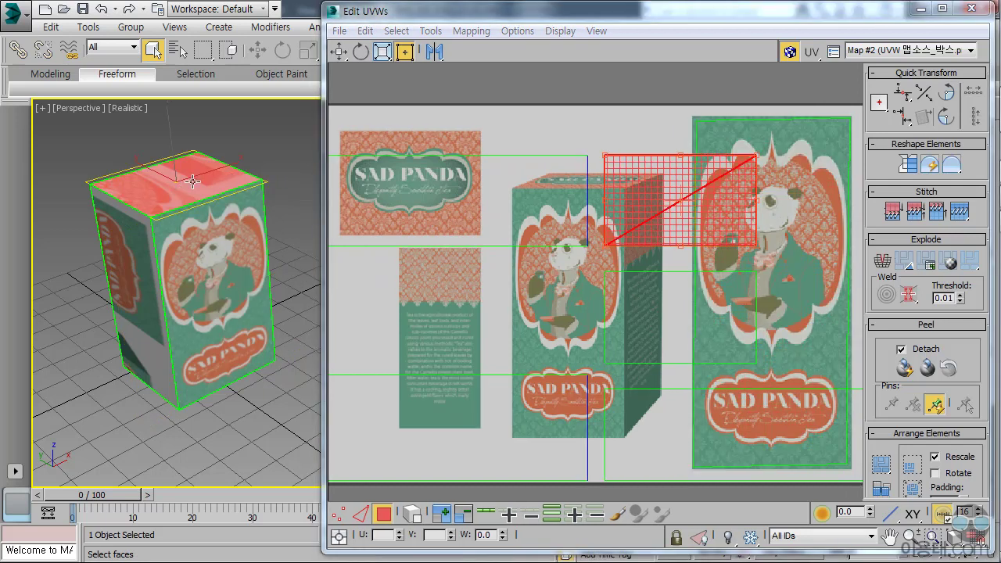
{"action": "left_click_drag", "start_coordinate": [678, 181], "coordinate": [415, 157]}
{"action": "left_click_drag", "start_coordinate": [496, 223], "coordinate": [478, 234]}
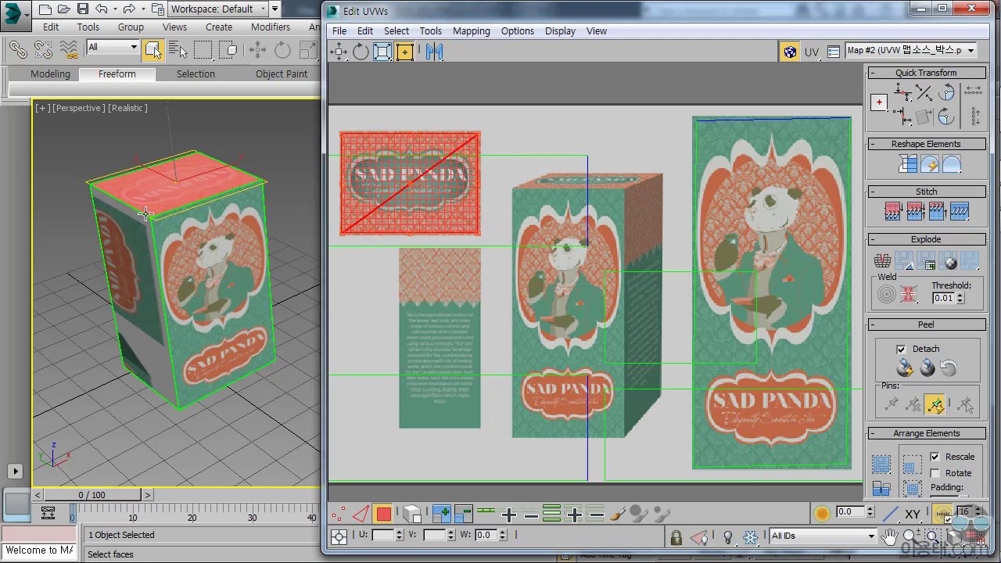
Step: Fit the UVs of the box's narrow side face to the bitmap's text panel and render the box to check it
{"action": "left_click", "coordinate": [141, 305]}
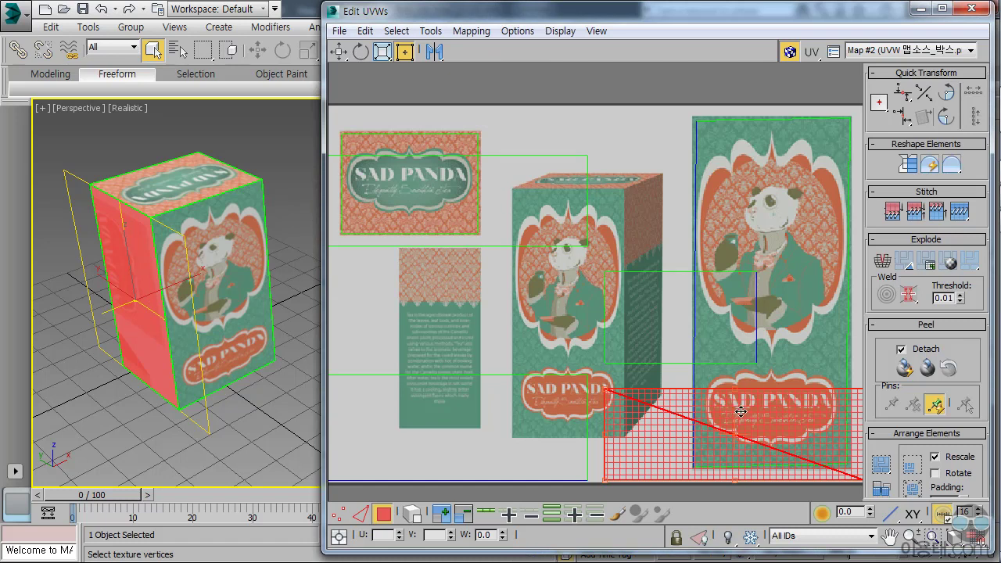
{"action": "left_click_drag", "start_coordinate": [745, 412], "coordinate": [542, 273]}
{"action": "left_click_drag", "start_coordinate": [665, 341], "coordinate": [480, 425]}
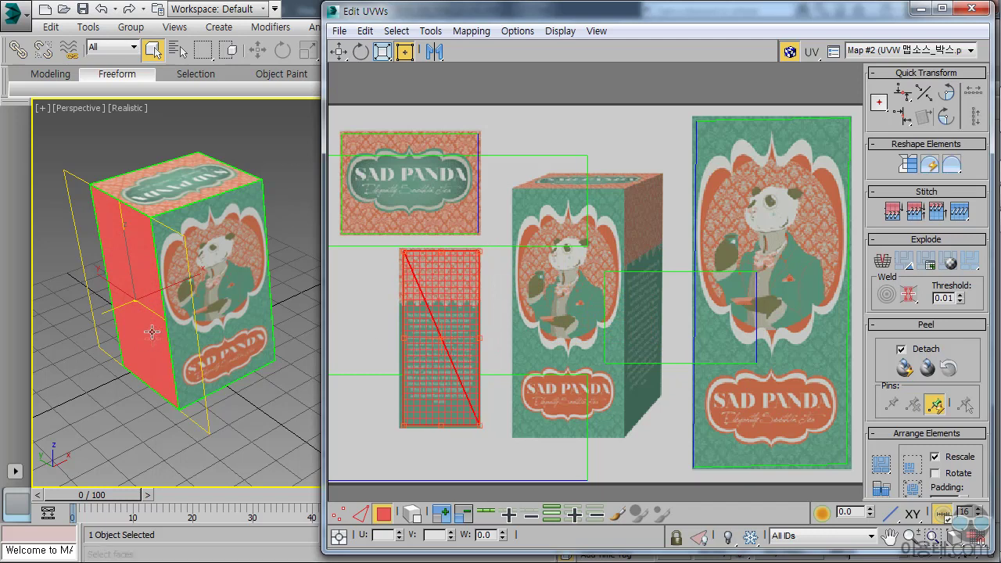
{"action": "left_click_drag", "start_coordinate": [782, 11], "coordinate": [726, 11]}
{"action": "left_click", "coordinate": [948, 50]}
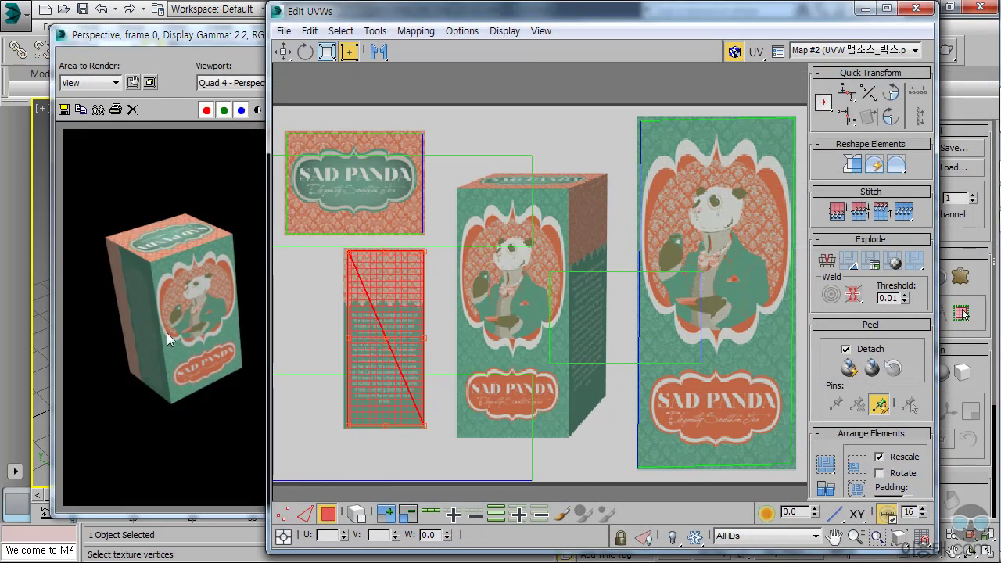
Step: Close the render and reopen the UV editor, placed so the box in the perspective view stays in sight
{"action": "left_click", "coordinate": [915, 8]}
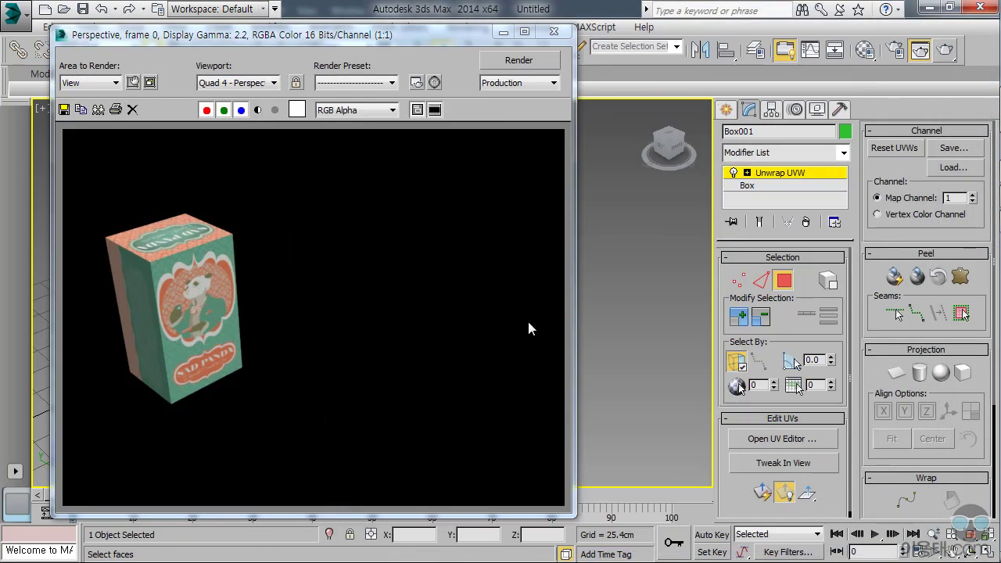
{"action": "left_click", "coordinate": [553, 31]}
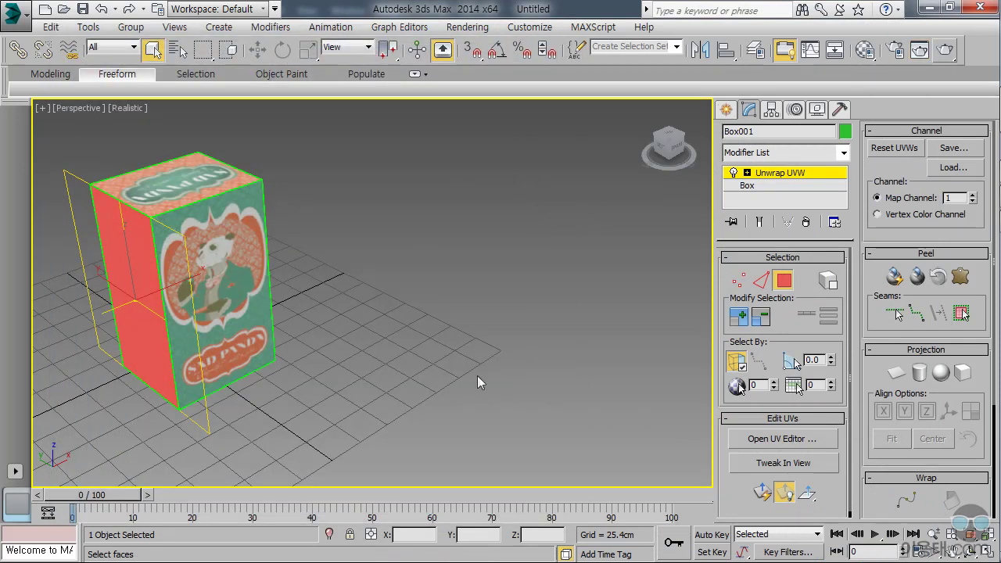
{"action": "left_click", "coordinate": [769, 440]}
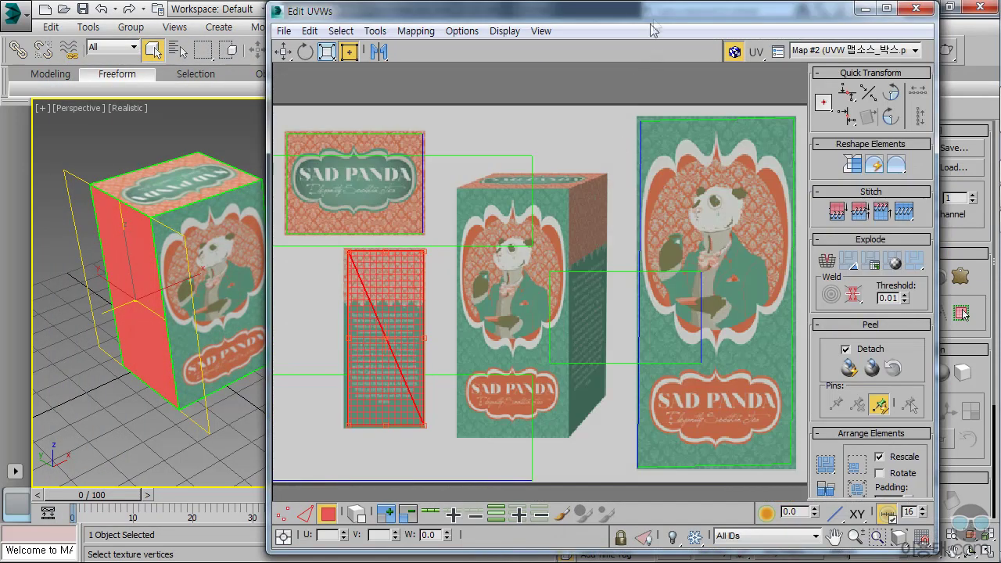
{"action": "left_click_drag", "start_coordinate": [658, 21], "coordinate": [691, 25]}
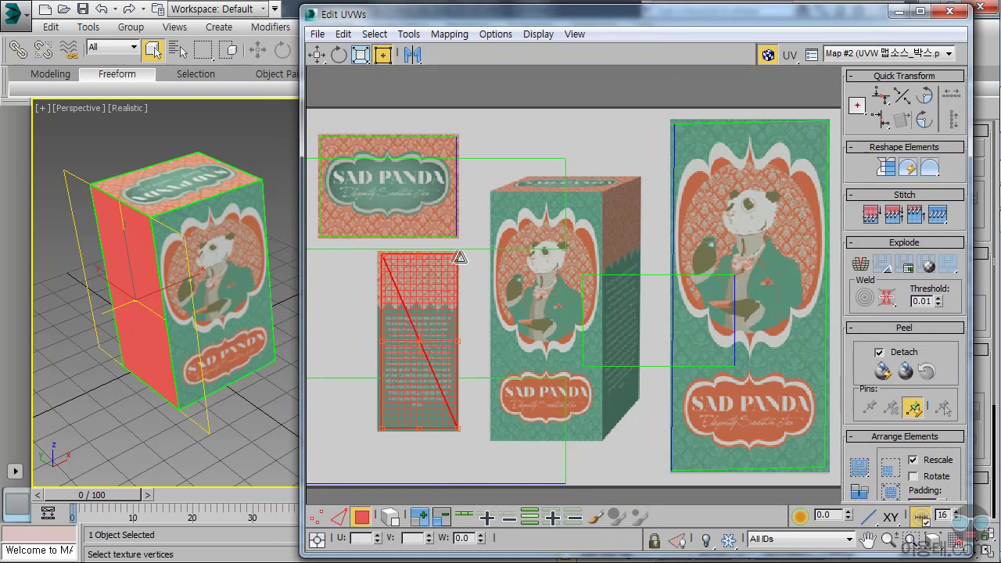
Step: Rotate the narrow side face's UVs a quarter turn and refit them to the bitmap's upright text panel
{"action": "left_click_drag", "start_coordinate": [460, 347], "coordinate": [460, 383]}
{"action": "left_click_drag", "start_coordinate": [857, 11], "coordinate": [782, 70]}
{"action": "left_click", "coordinate": [946, 50]}
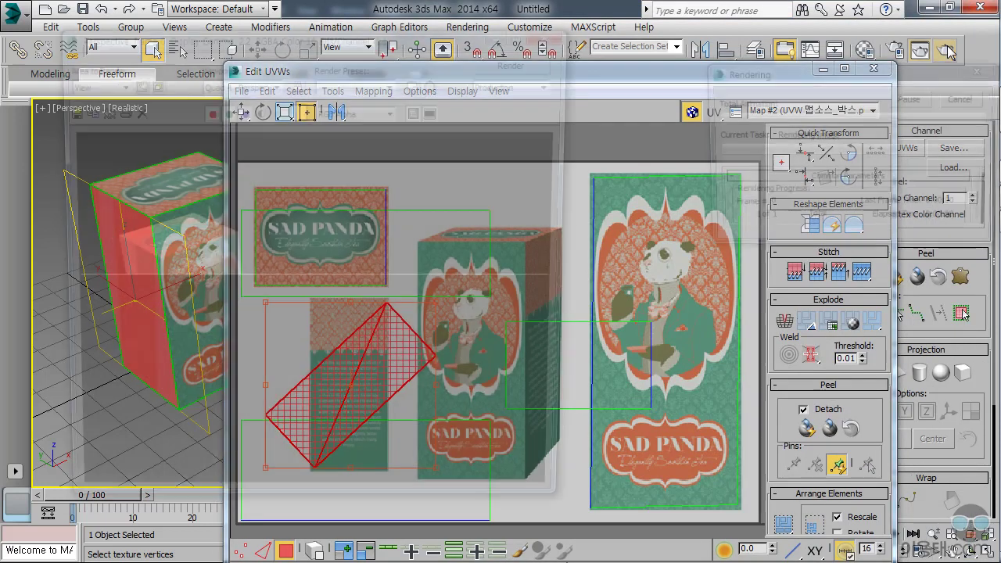
{"action": "left_click", "coordinate": [554, 32]}
{"action": "left_click_drag", "start_coordinate": [434, 385], "coordinate": [435, 461]}
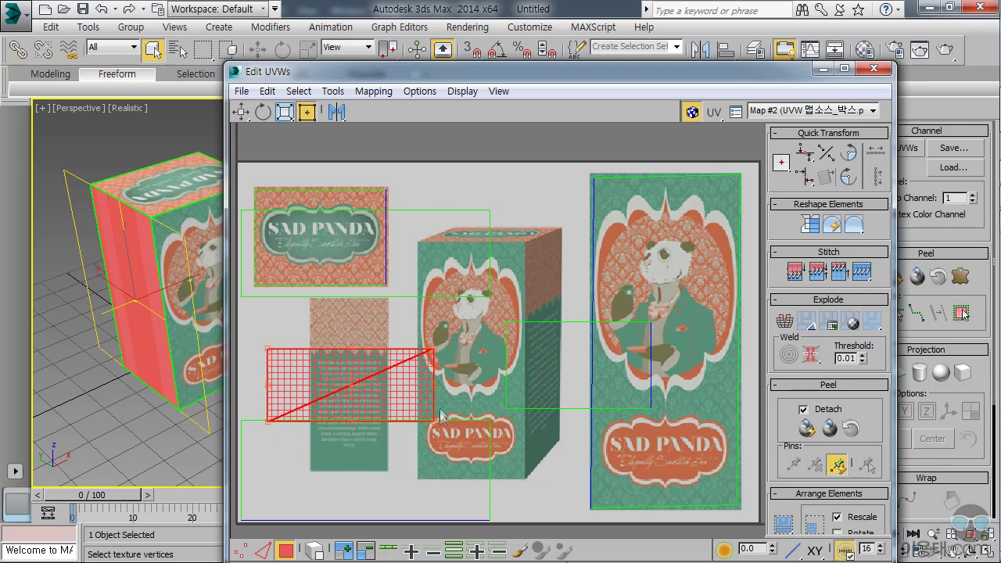
{"action": "left_click_drag", "start_coordinate": [431, 349], "coordinate": [387, 297]}
{"action": "left_click_drag", "start_coordinate": [269, 422], "coordinate": [314, 471]}
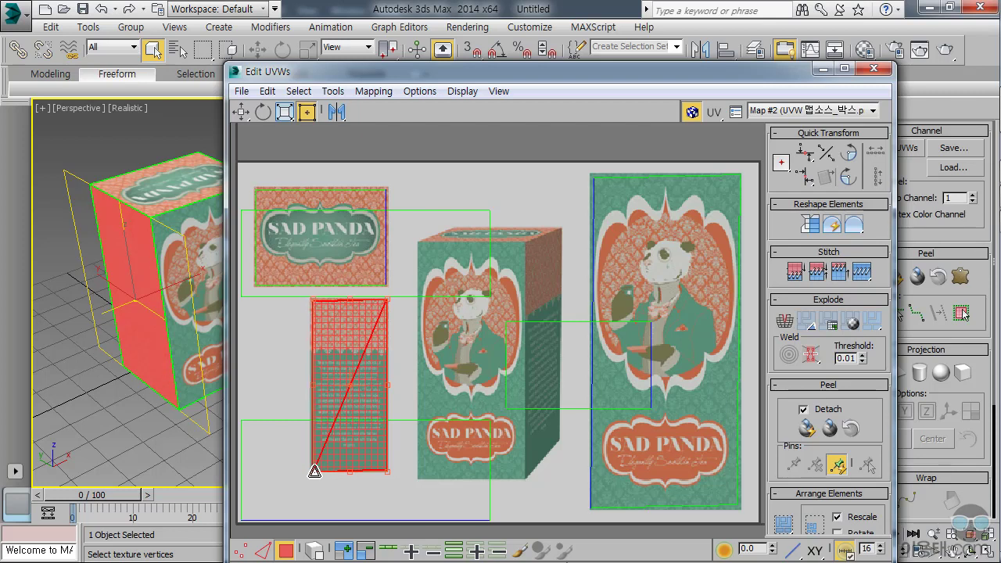
Step: Move the UV editor clear of the box, render the perspective view to check the side face's text direction, and close the render
{"action": "left_click_drag", "start_coordinate": [514, 78], "coordinate": [569, 94]}
{"action": "left_click_drag", "start_coordinate": [279, 76], "coordinate": [351, 88]}
{"action": "left_click_drag", "start_coordinate": [899, 90], "coordinate": [928, 94]}
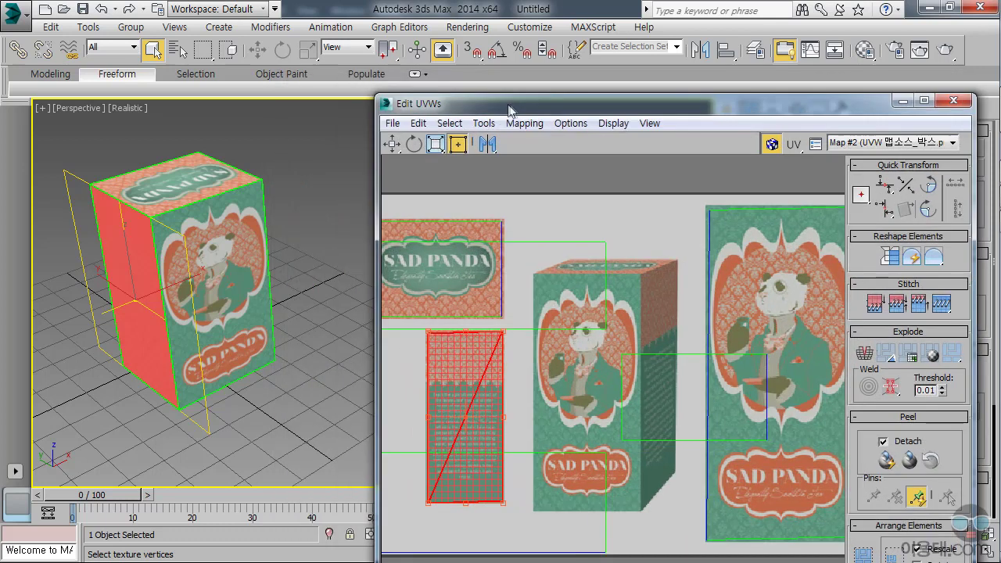
{"action": "left_click", "coordinate": [945, 49]}
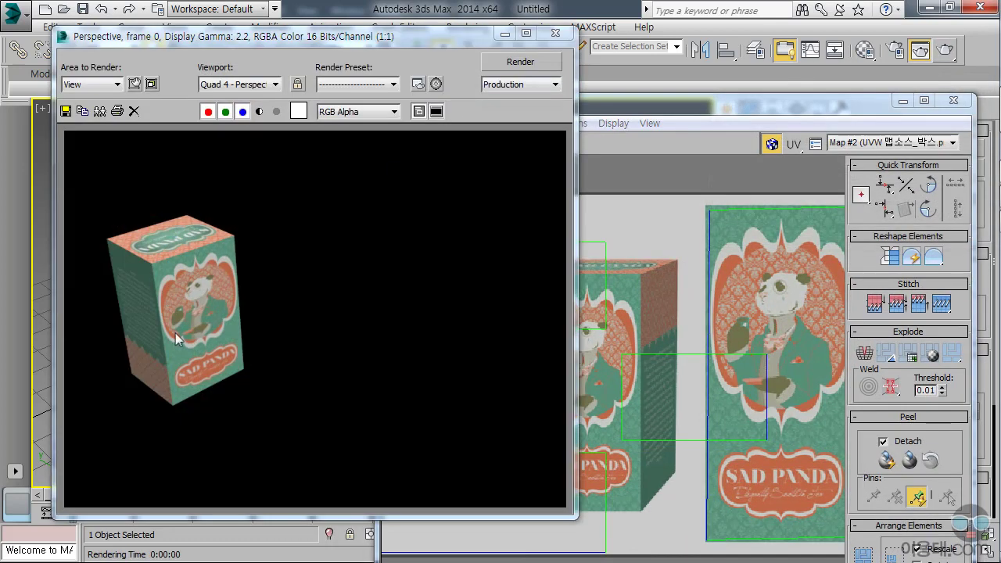
{"action": "left_click_drag", "start_coordinate": [399, 36], "coordinate": [379, 63]}
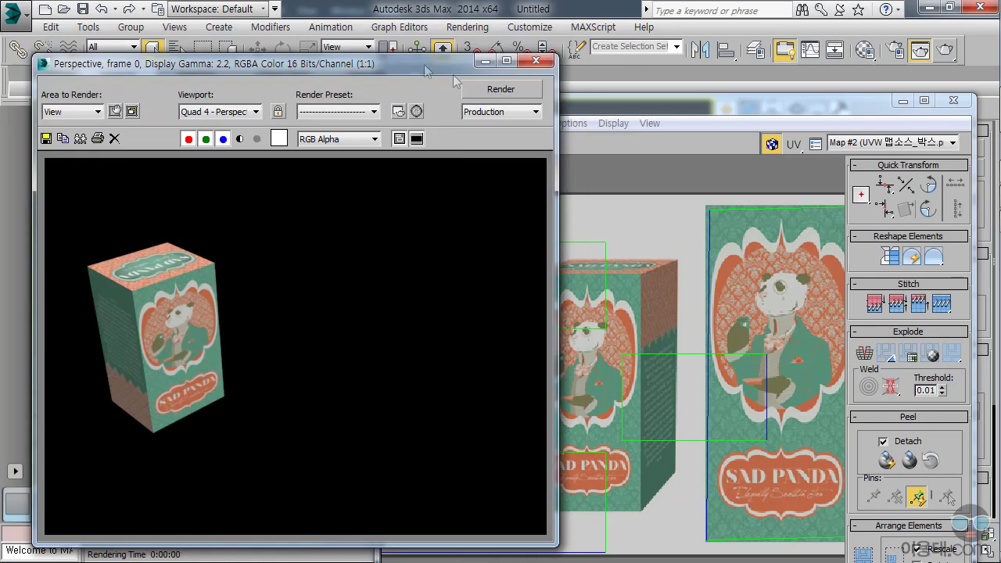
{"action": "left_click", "coordinate": [532, 61]}
Step: Rotate the side face's UVs half a turn within the text panel, and check the box in a render and from other angles
{"action": "left_click_drag", "start_coordinate": [502, 414], "coordinate": [420, 419]}
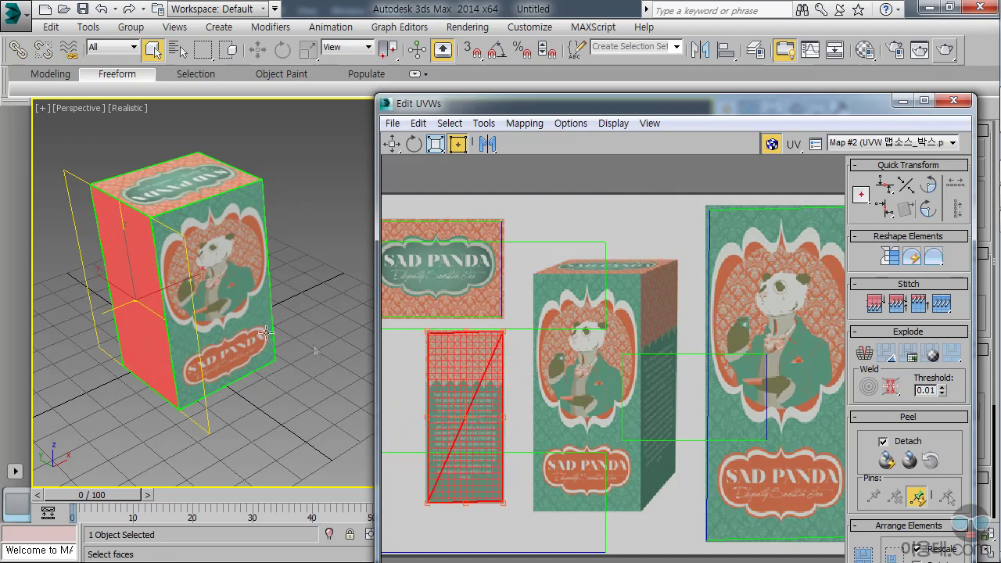
{"action": "left_click", "coordinate": [945, 50]}
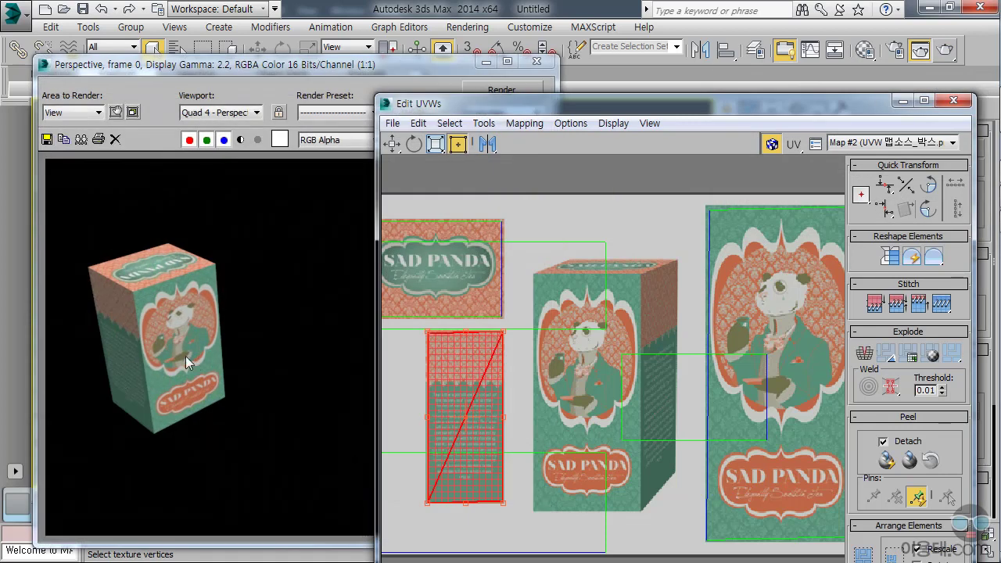
{"action": "left_click", "coordinate": [537, 61]}
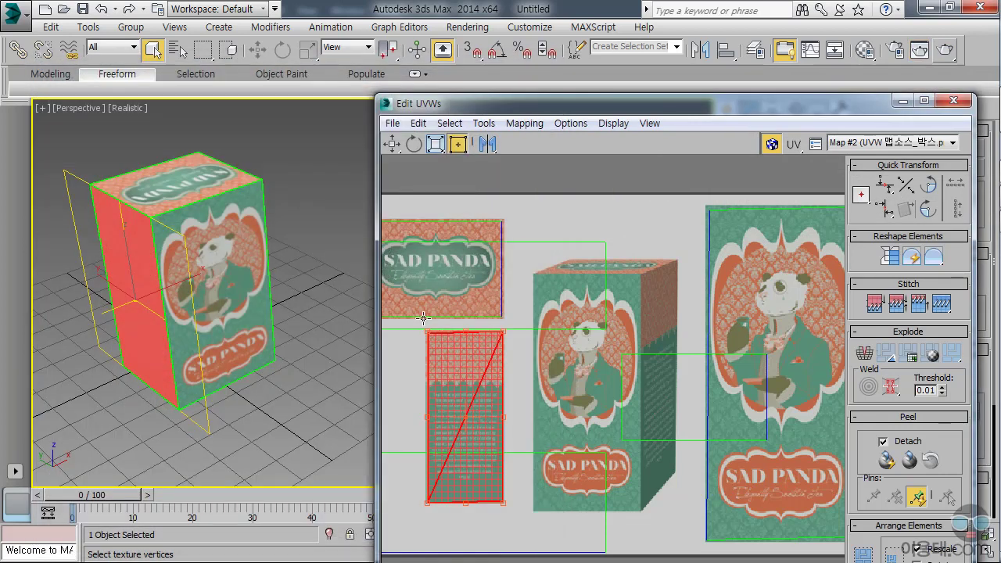
{"action": "middle_click_drag", "start_coordinate": [306, 302], "coordinate": [239, 322], "text": "alt"}
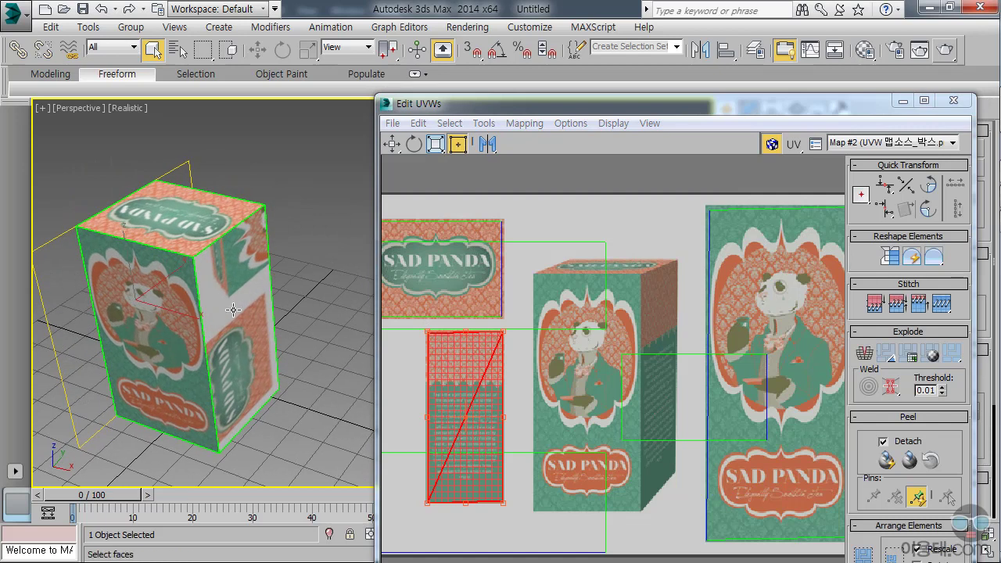
{"action": "middle_click_drag", "start_coordinate": [301, 313], "coordinate": [332, 292], "text": "alt"}
{"action": "left_click_drag", "start_coordinate": [656, 103], "coordinate": [628, 85]}
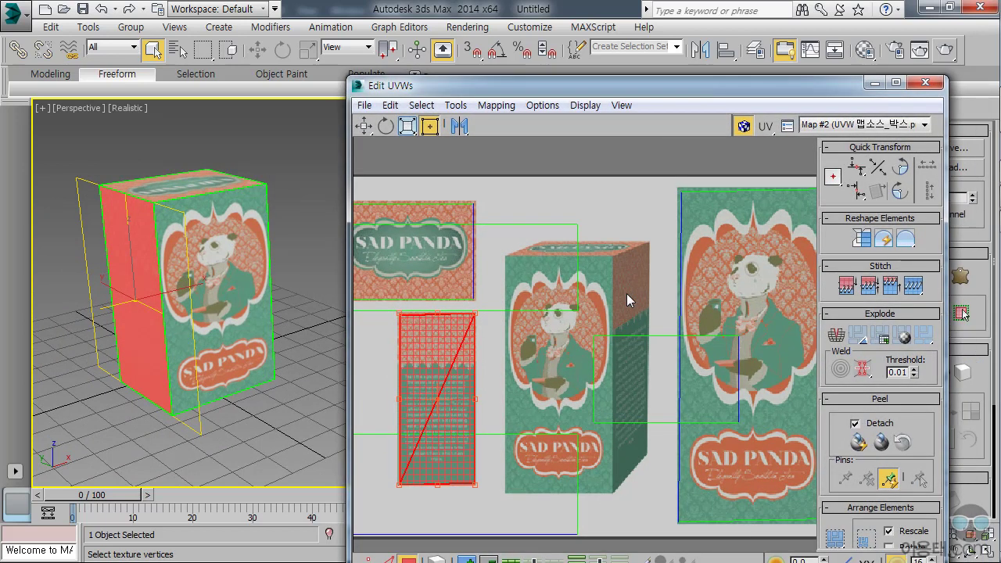